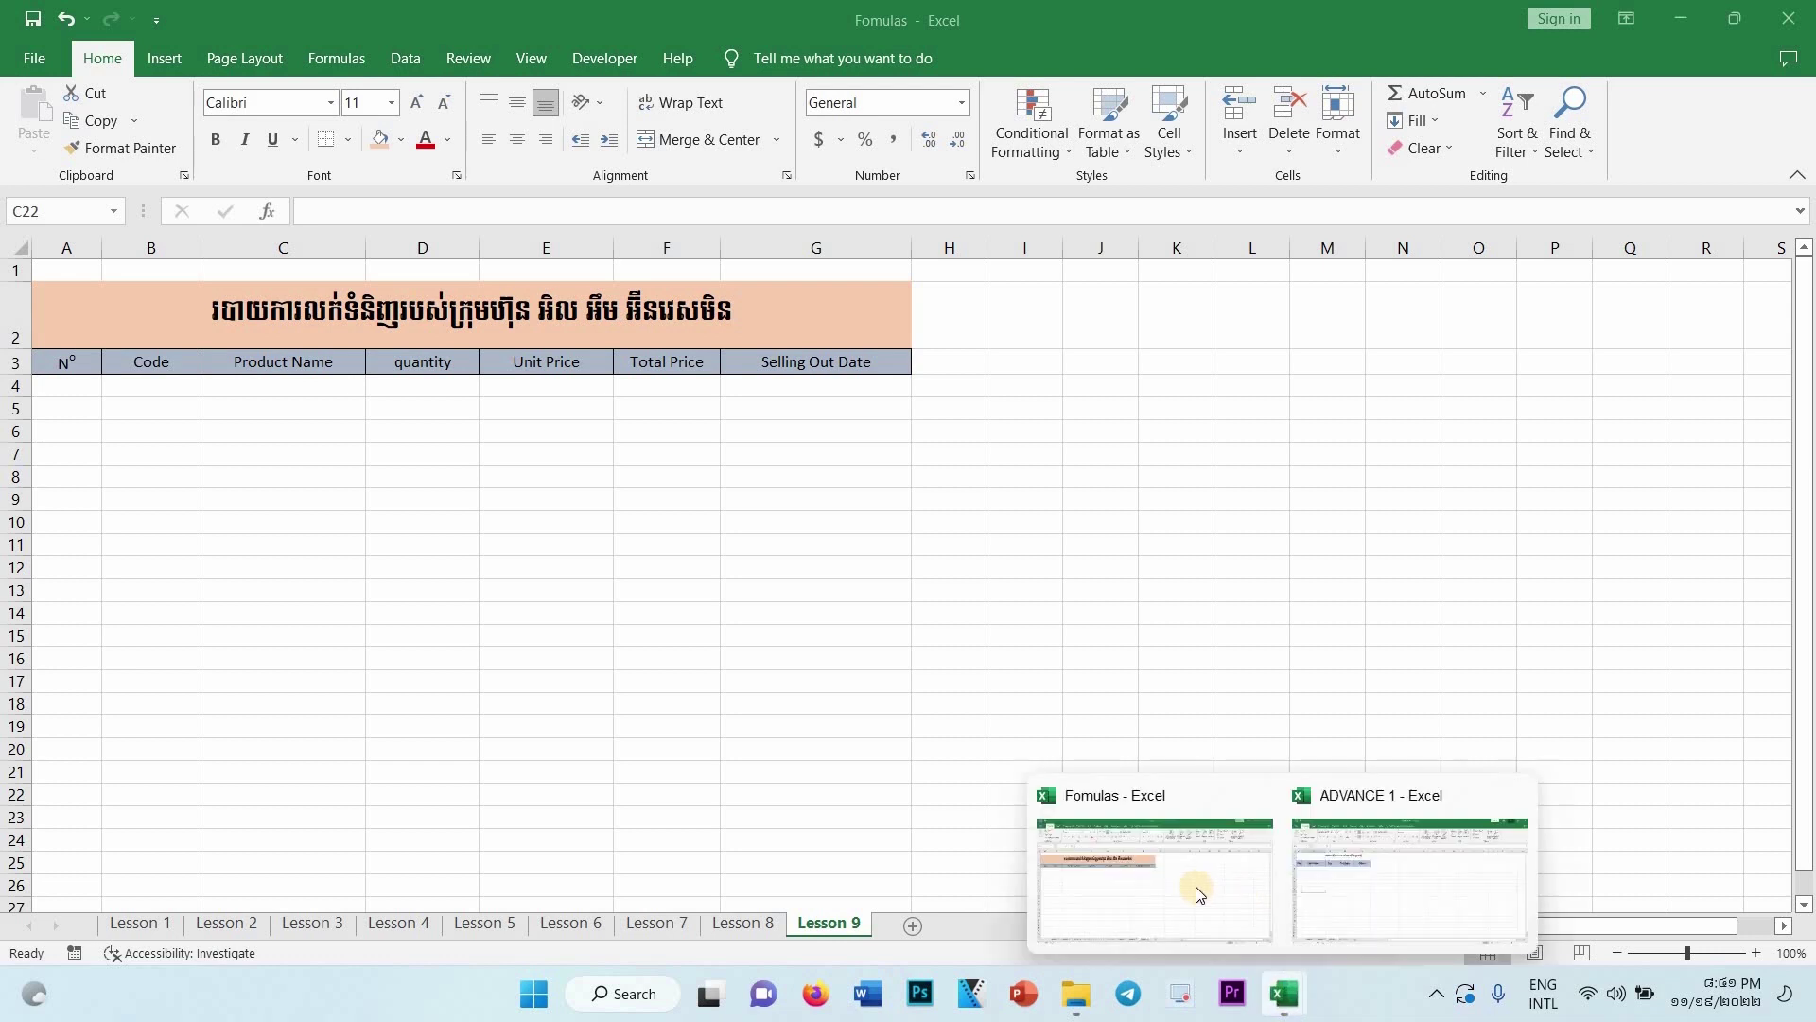
Step: Switch to the ADVANCE 1 workbook and select the first empty Full Name cell, B4, on the Lesson 3 sheet
{"action": "left_click", "coordinate": [1358, 866]}
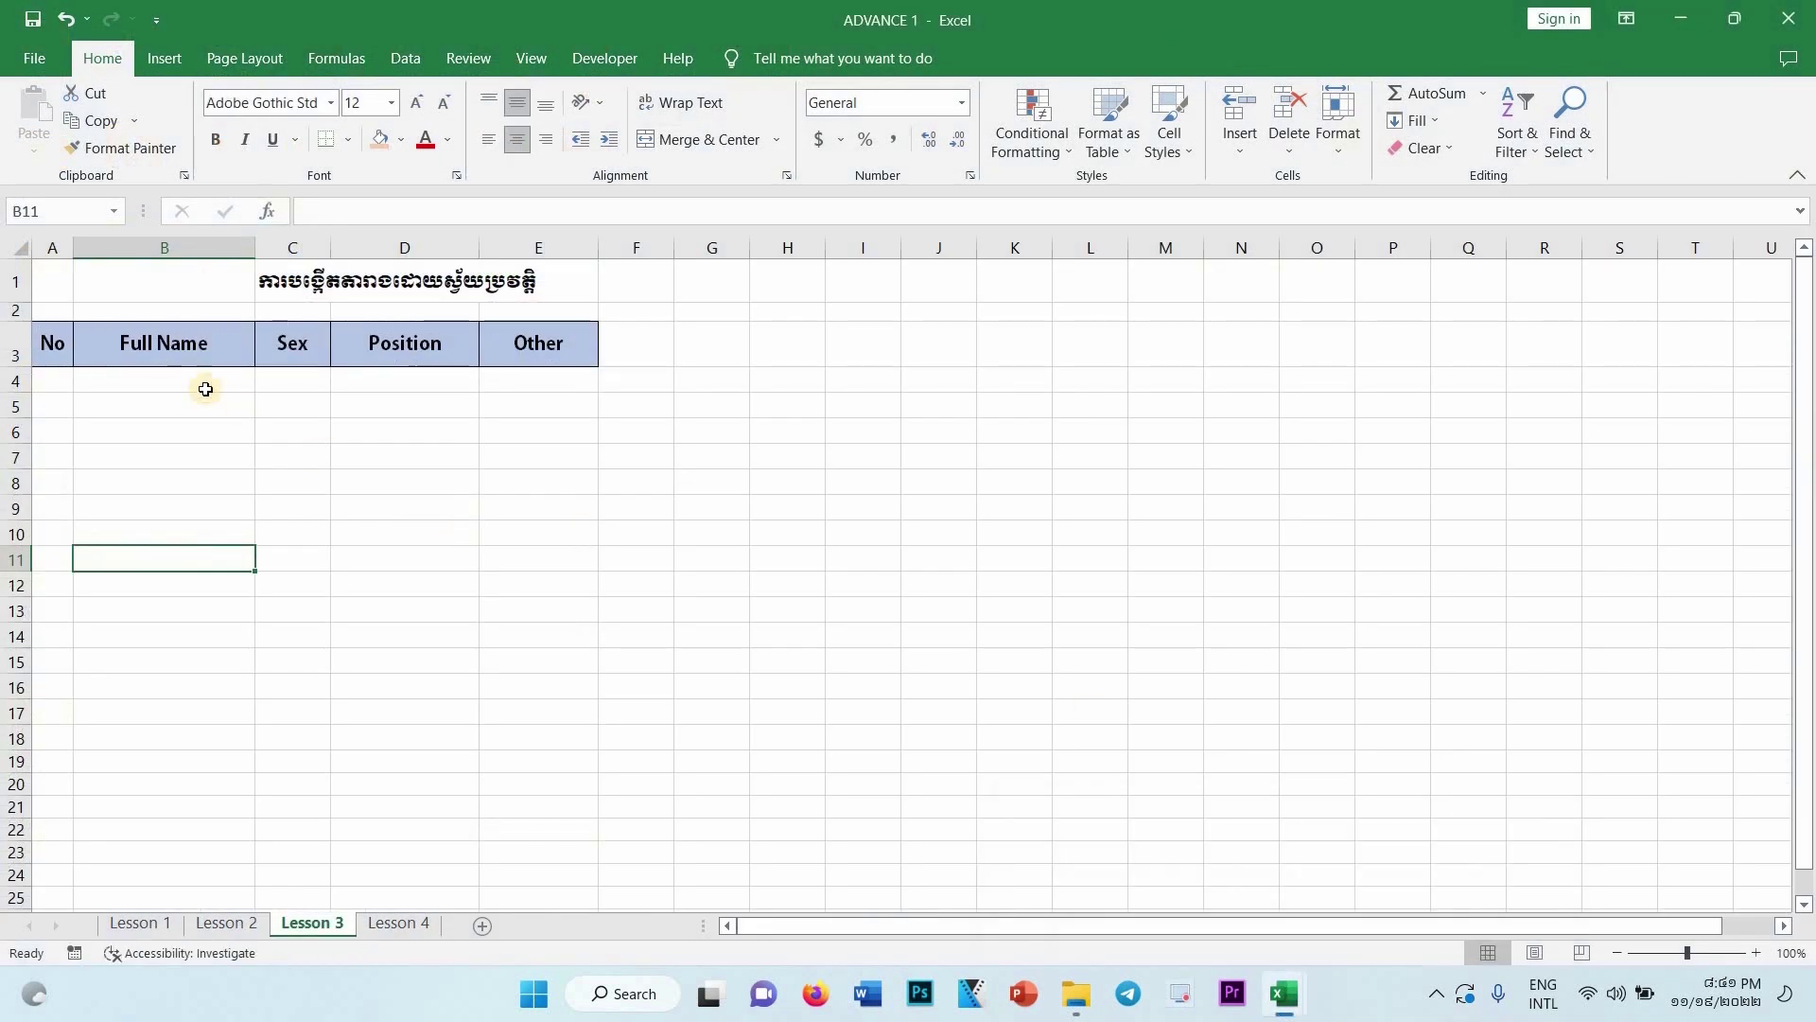
{"action": "left_click", "coordinate": [110, 378]}
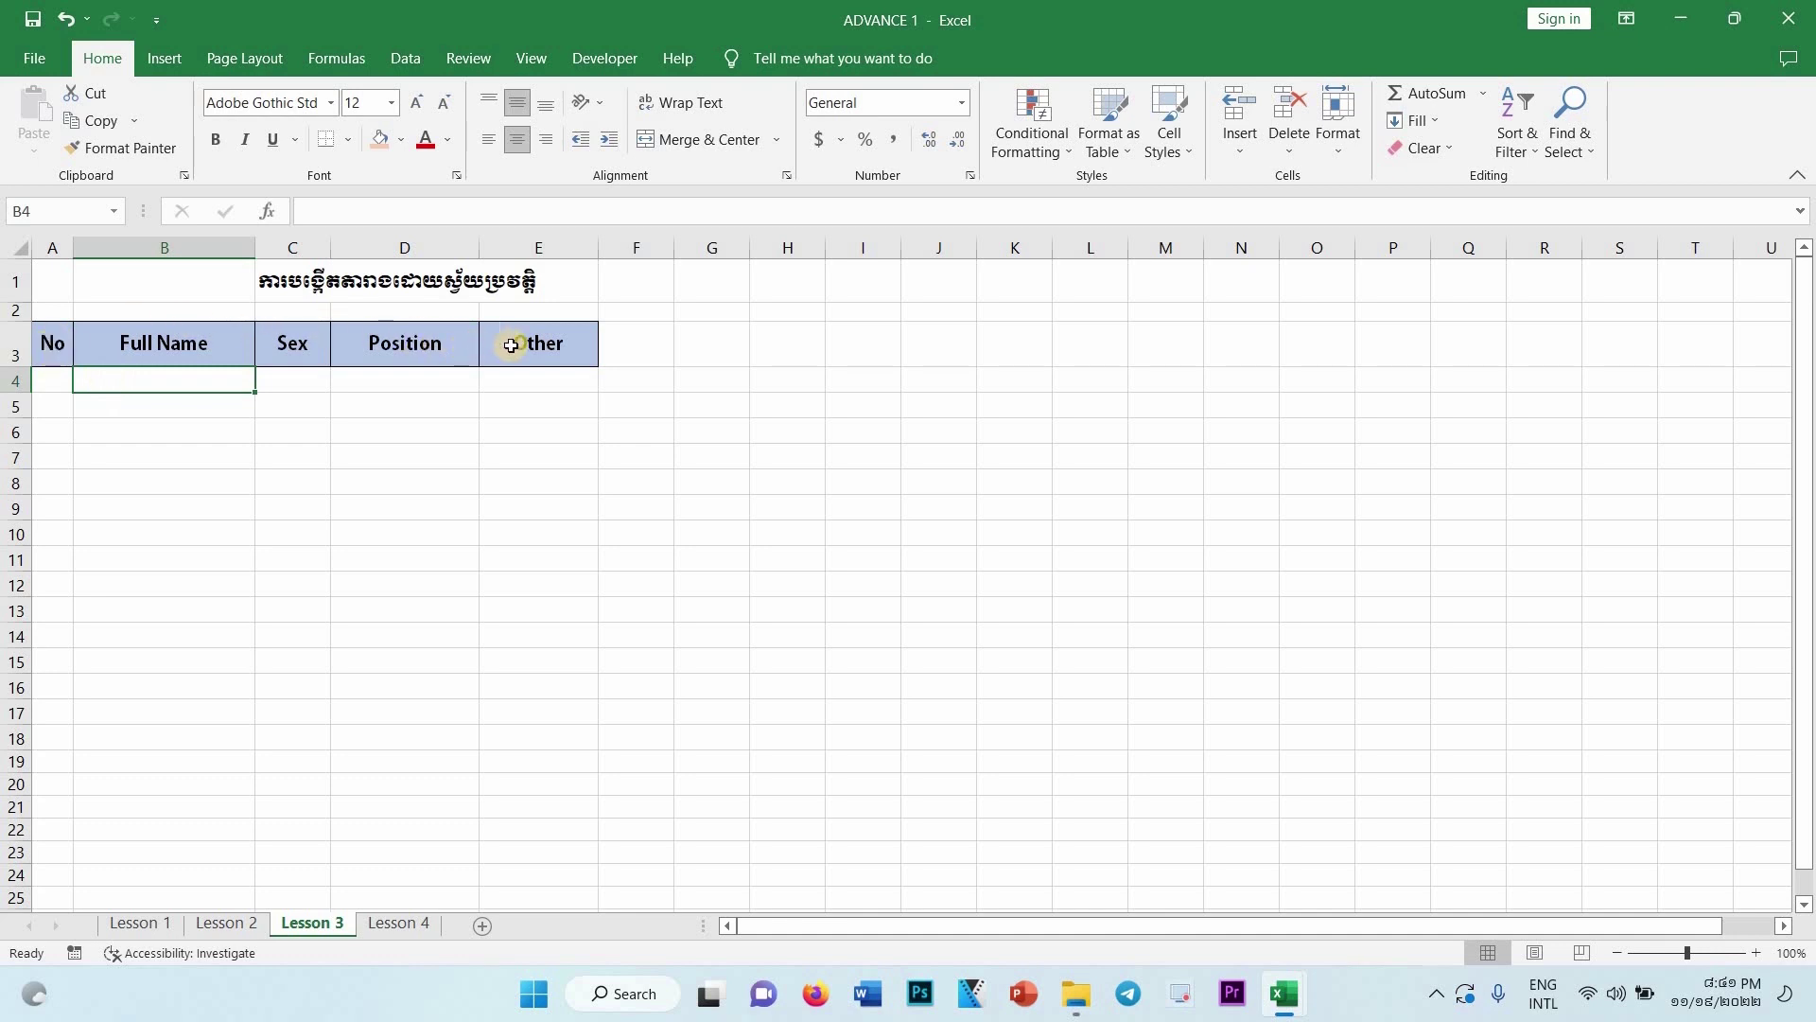
{"action": "left_click", "coordinate": [141, 416]}
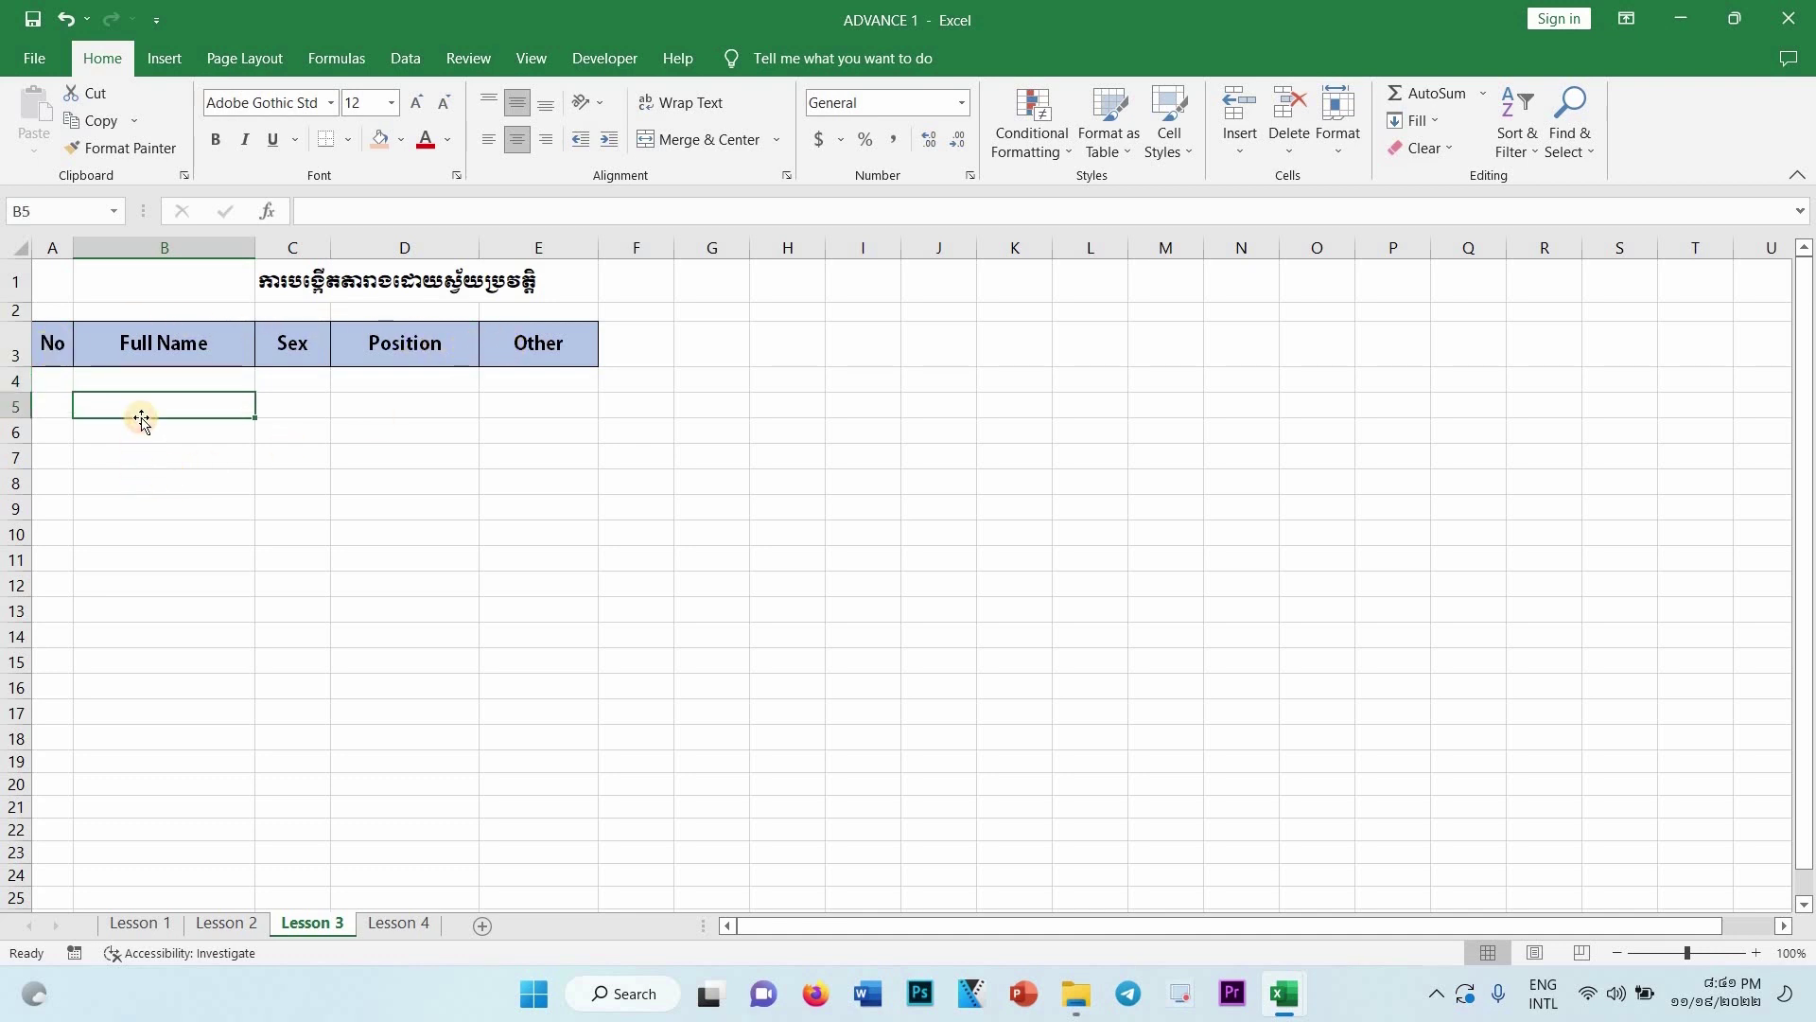
{"action": "left_click", "coordinate": [136, 386]}
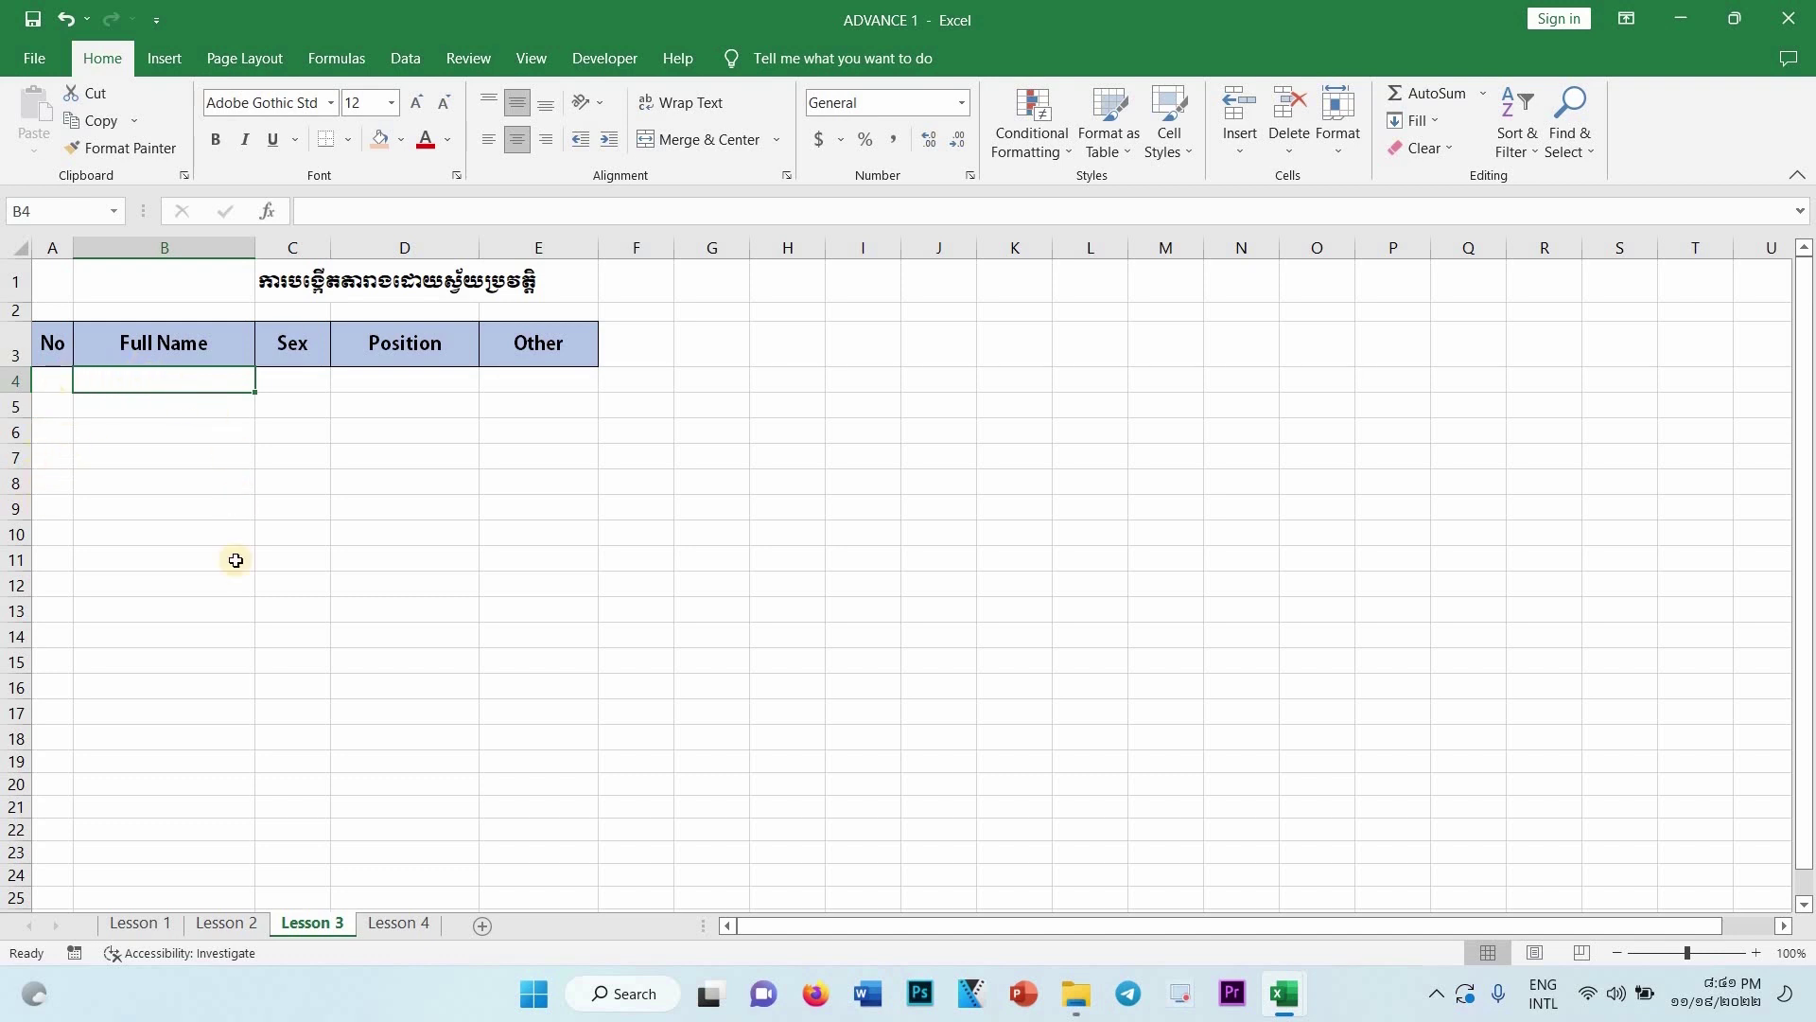
Step: Try applying all borders manually to the empty range B5:E11 and undo them
{"action": "left_click", "coordinate": [148, 399]}
{"action": "left_click_drag", "start_coordinate": [161, 404], "coordinate": [548, 556]}
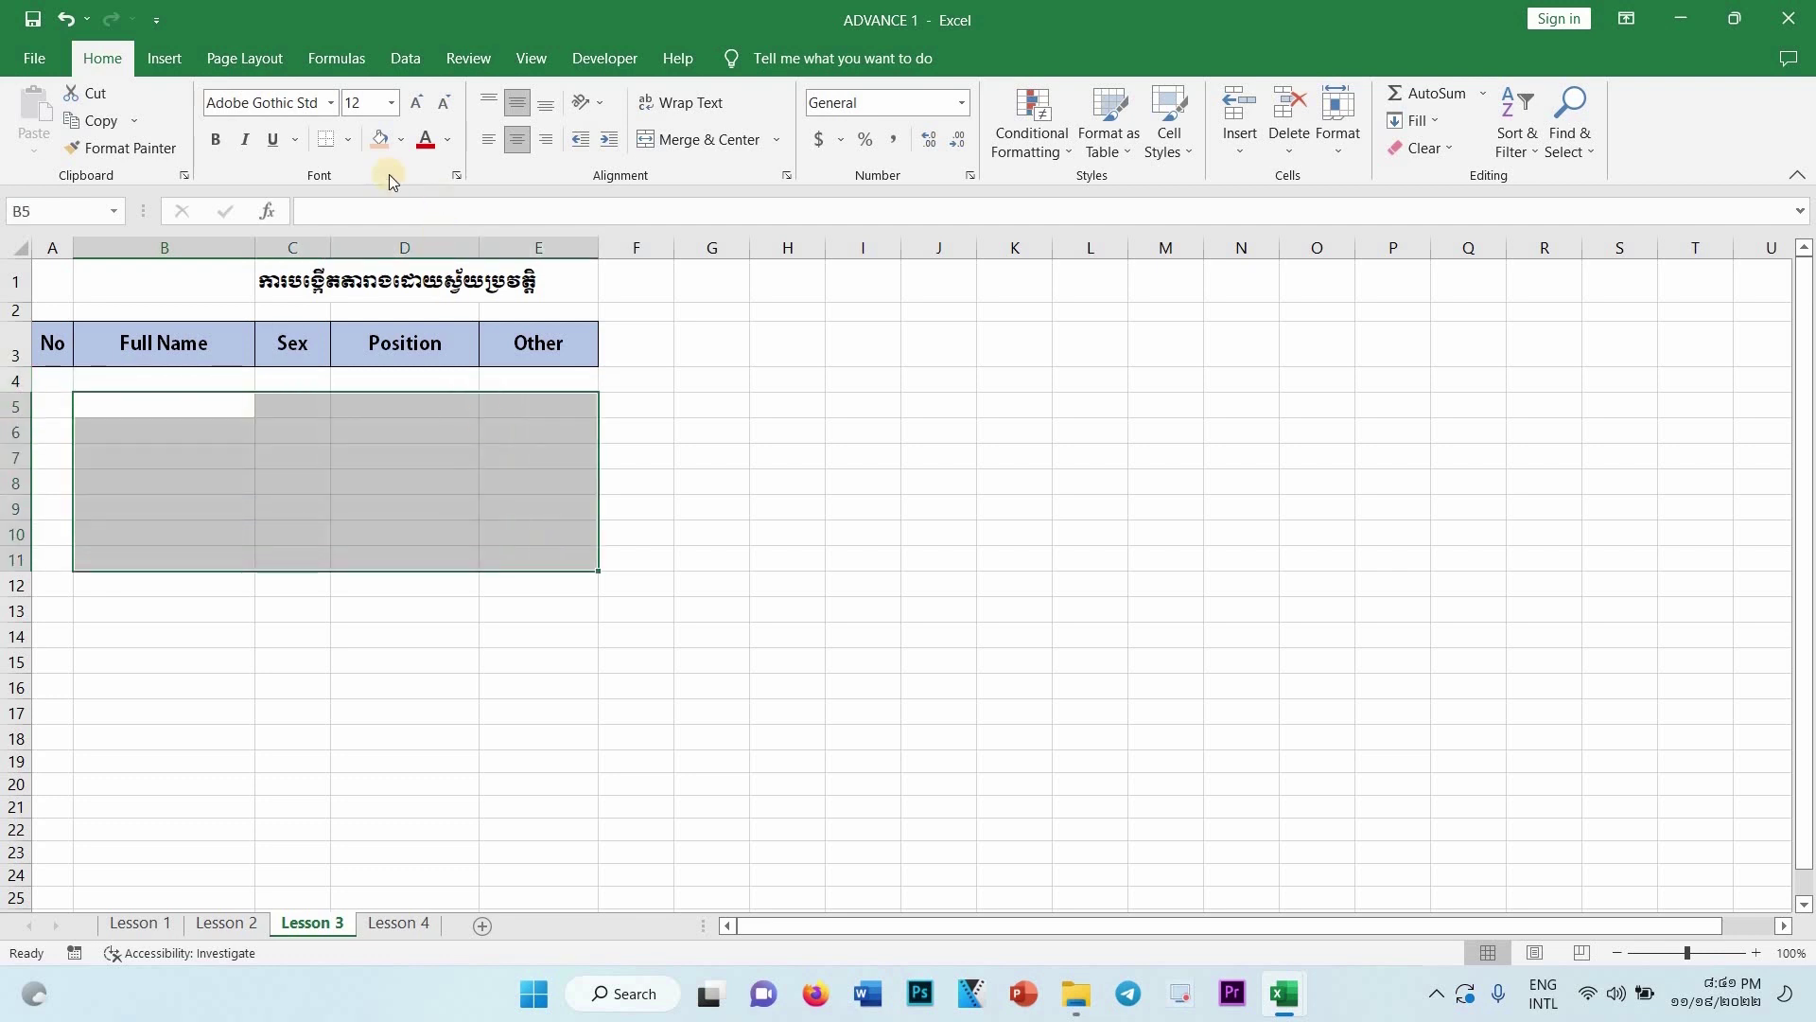
{"action": "left_click", "coordinate": [352, 142]}
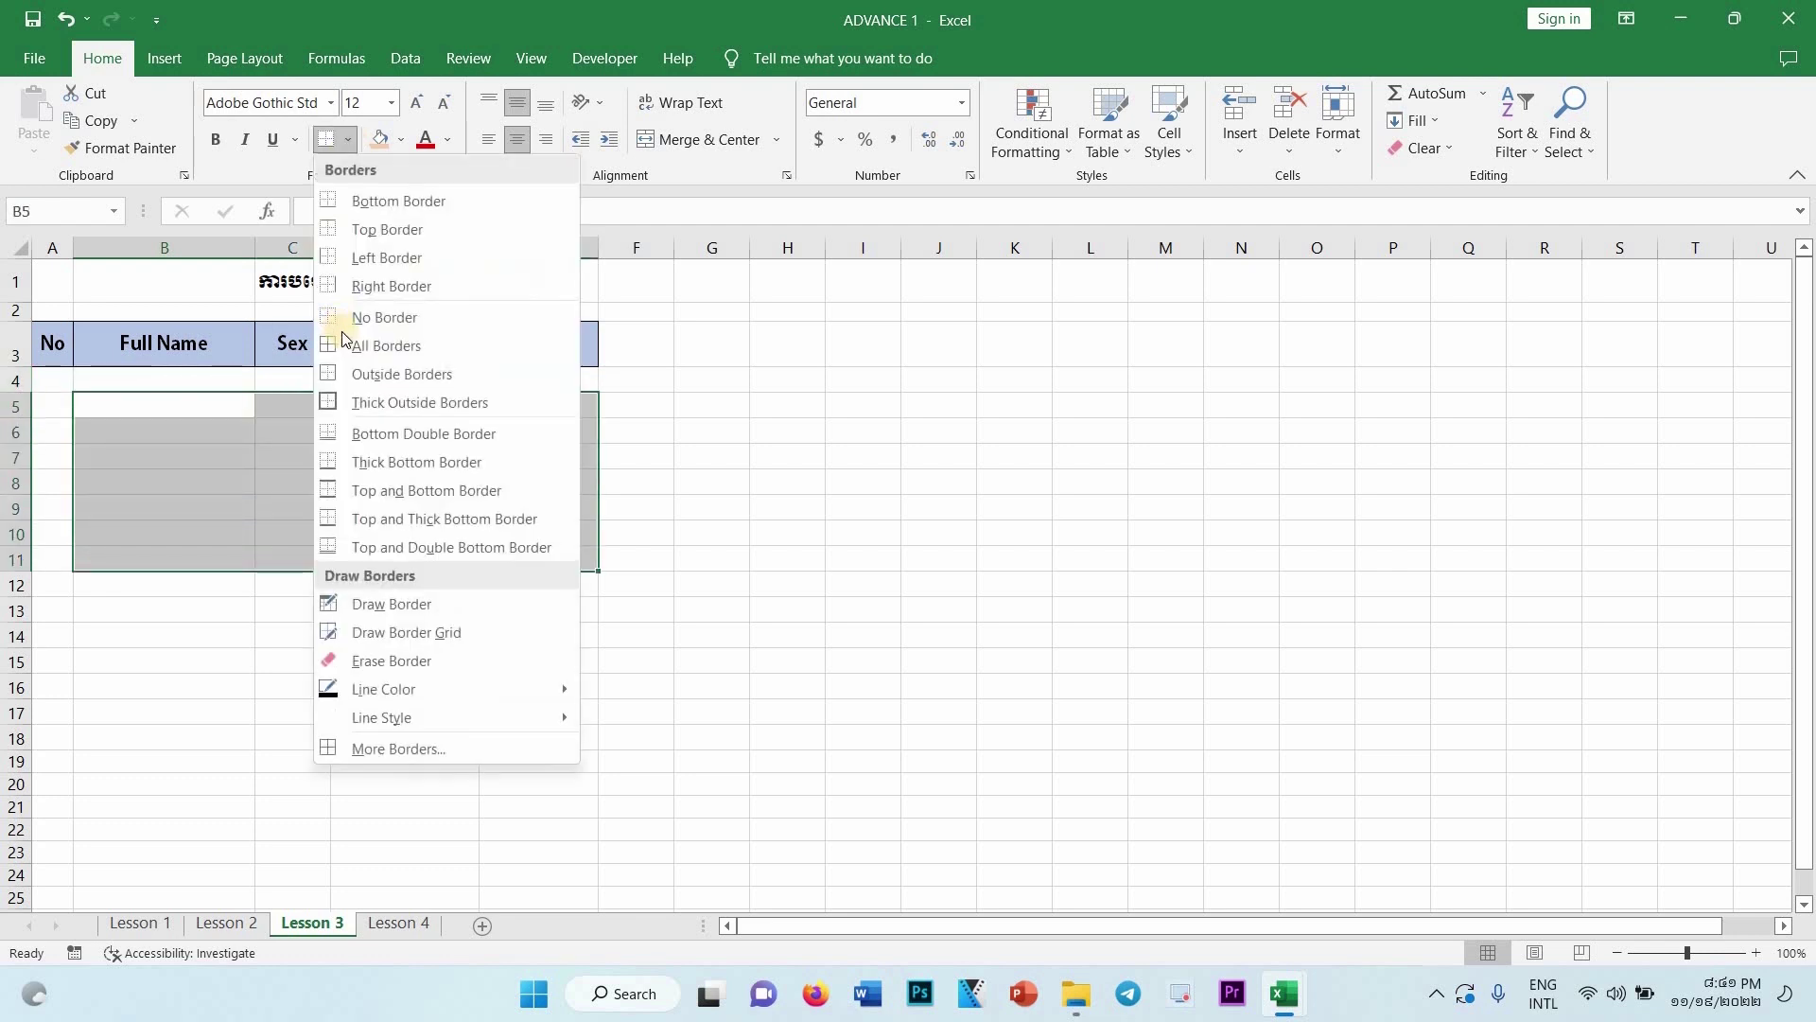
{"action": "left_click", "coordinate": [342, 336]}
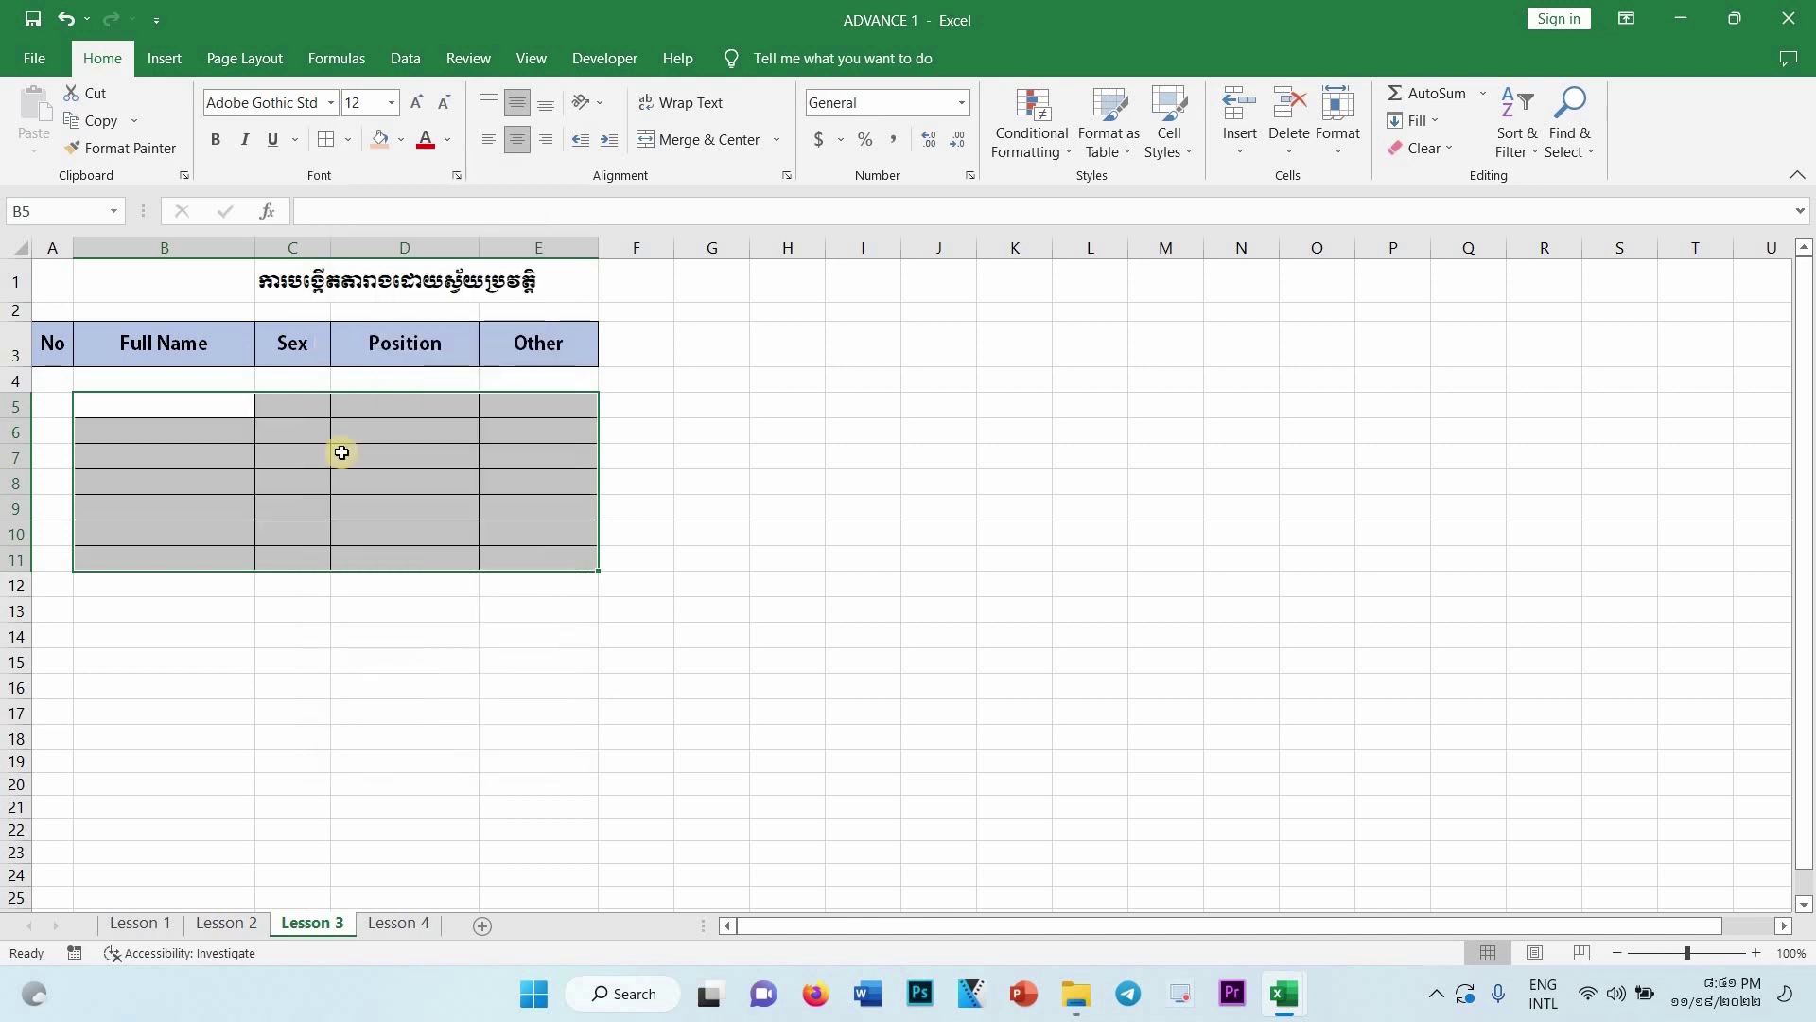
{"action": "left_click", "coordinate": [334, 651]}
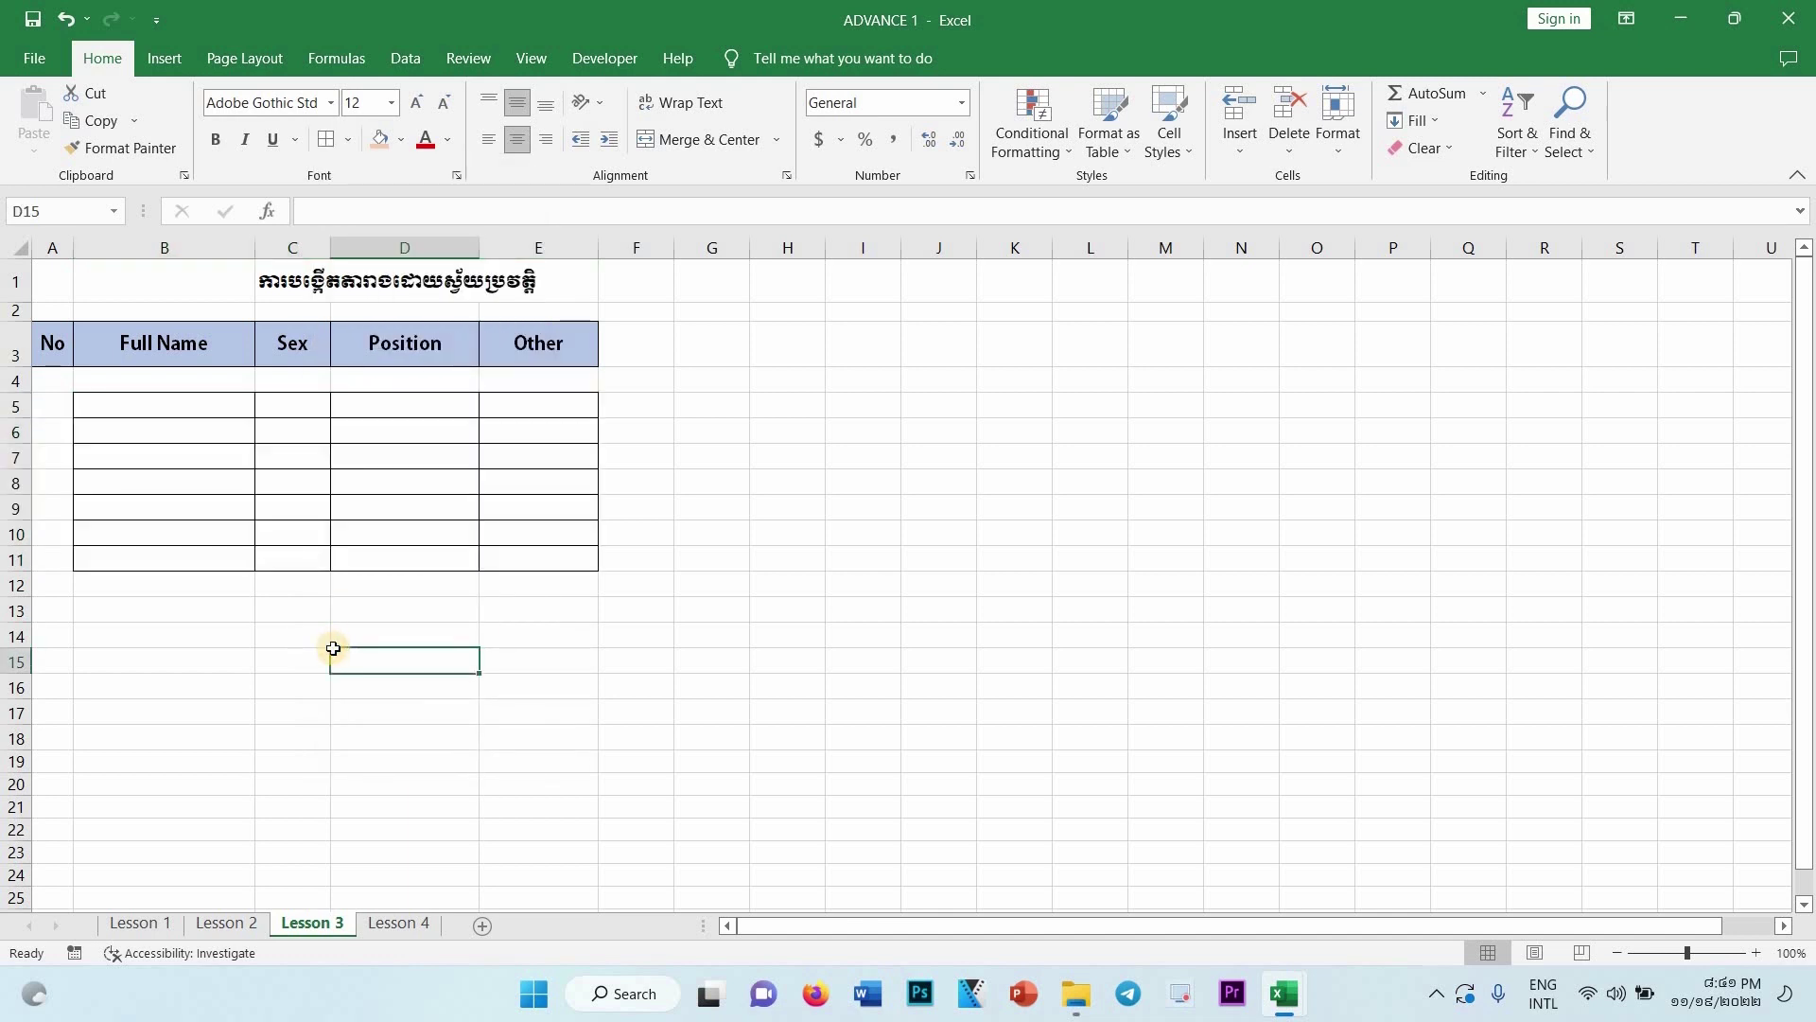
{"action": "key", "text": "ctrl+z"}
Step: Enter a full name in cell B4 and the sample text "t" in cells B5 and B6
{"action": "left_click", "coordinate": [132, 374]}
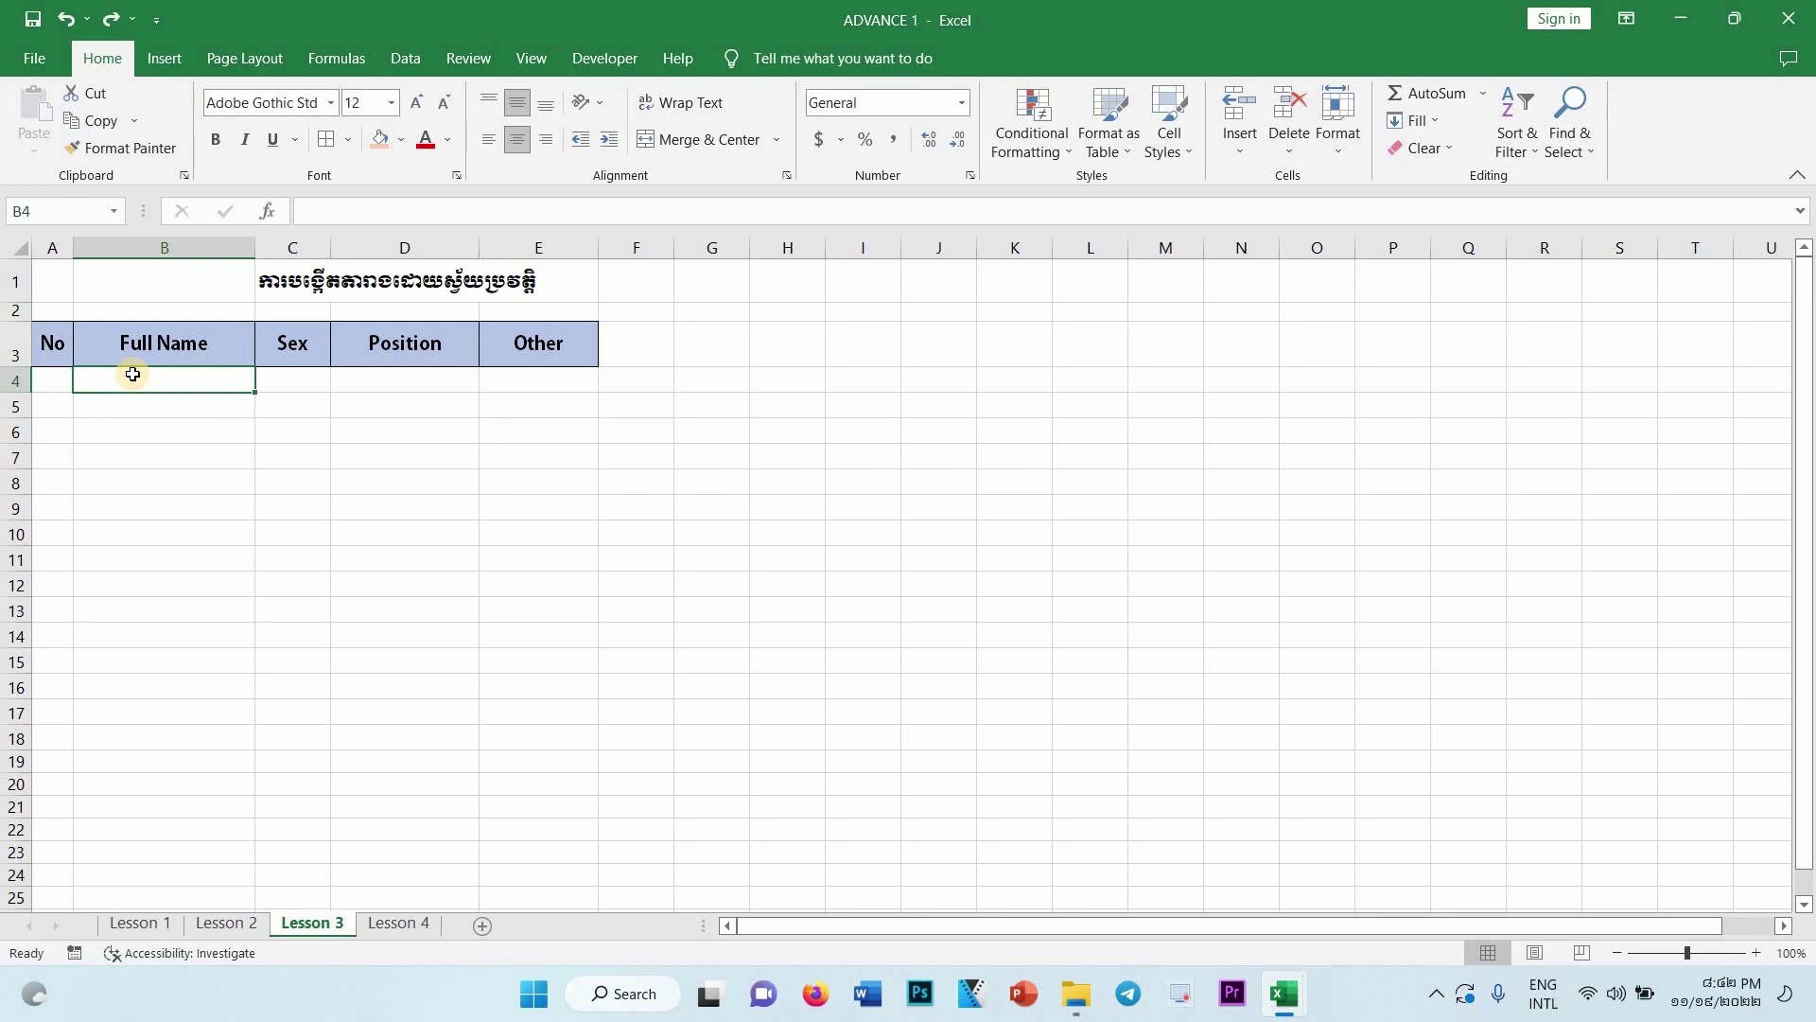
{"action": "type", "text": "No"}
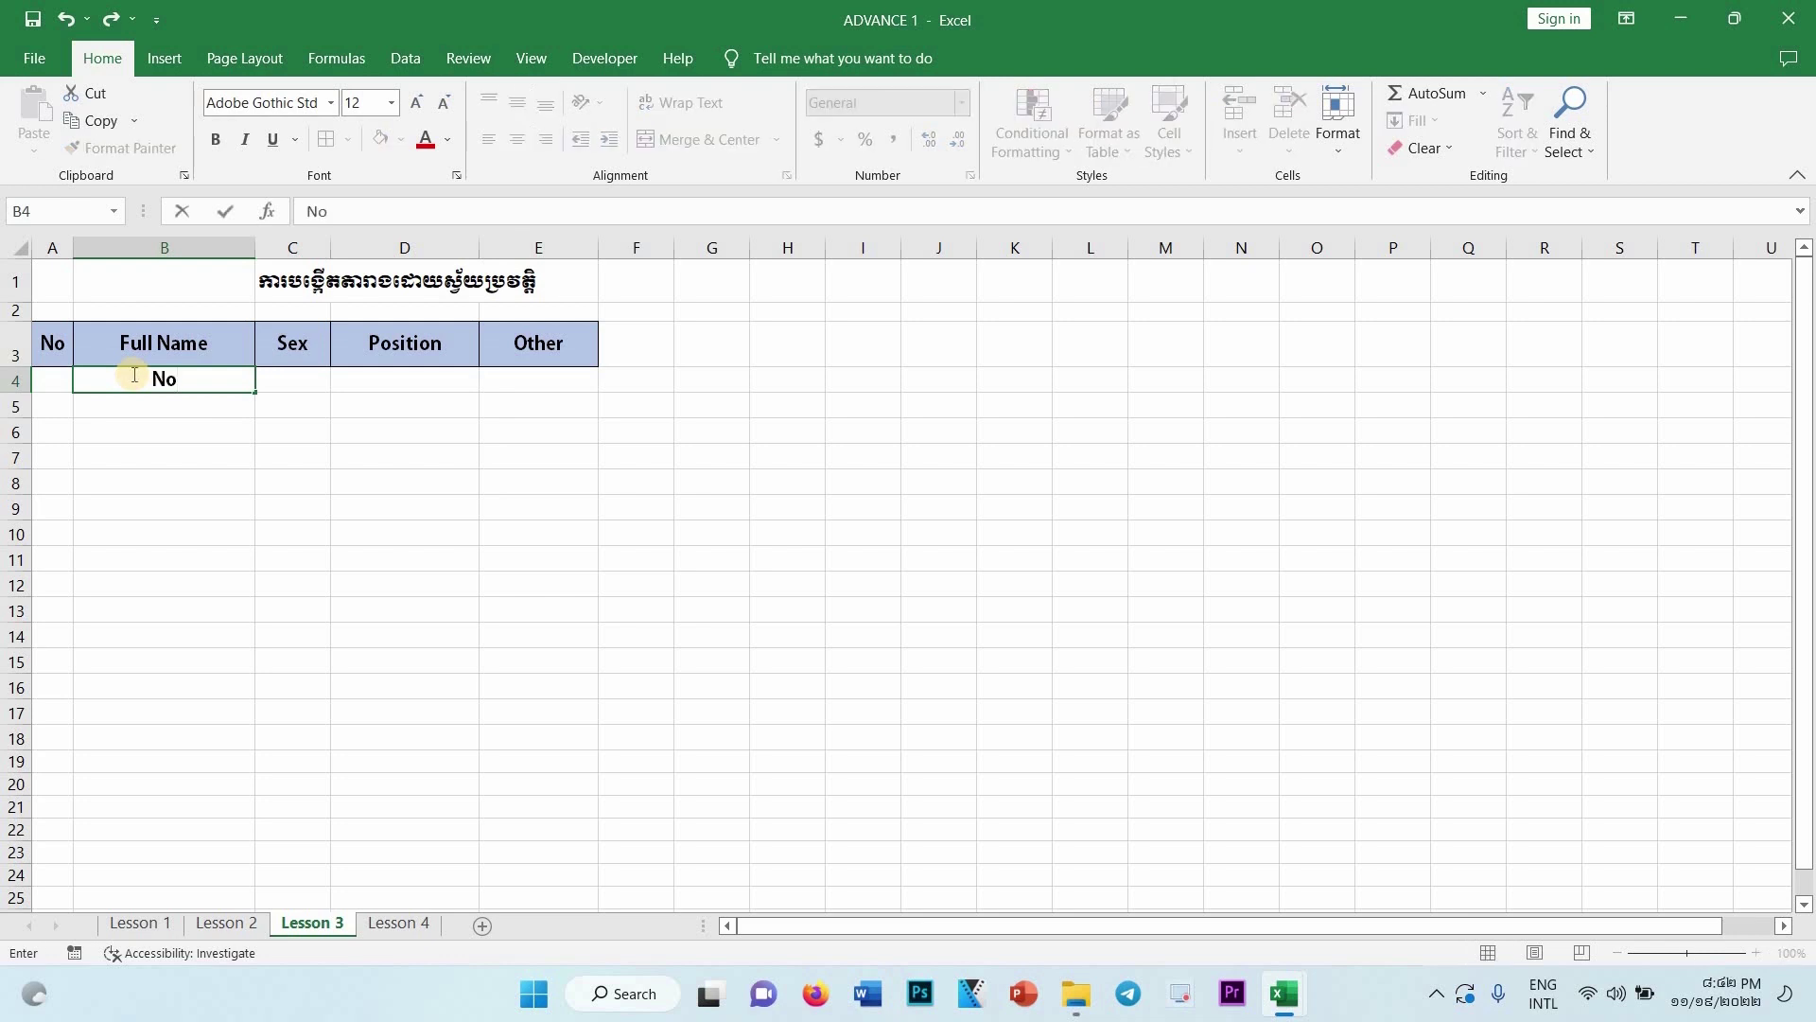
{"action": "type", "text": " Been"}
{"action": "key", "text": "Return"}
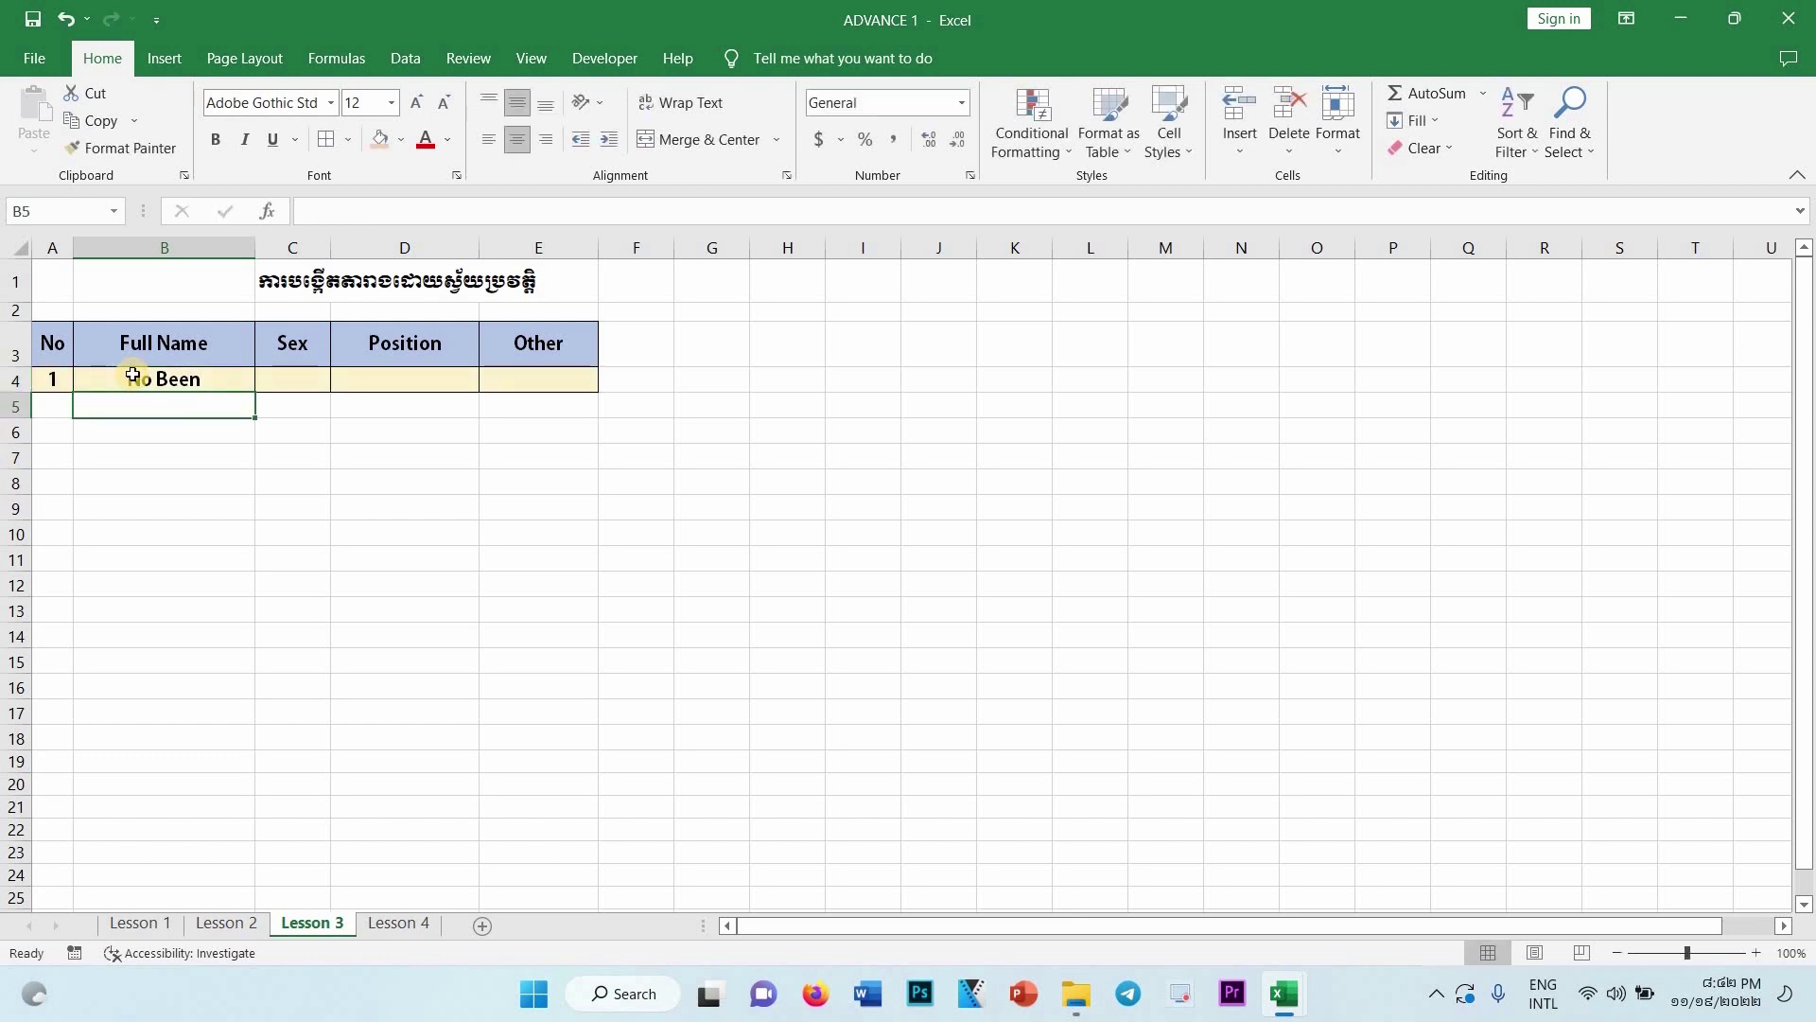
{"action": "type", "text": "t"}
{"action": "key", "text": "Return"}
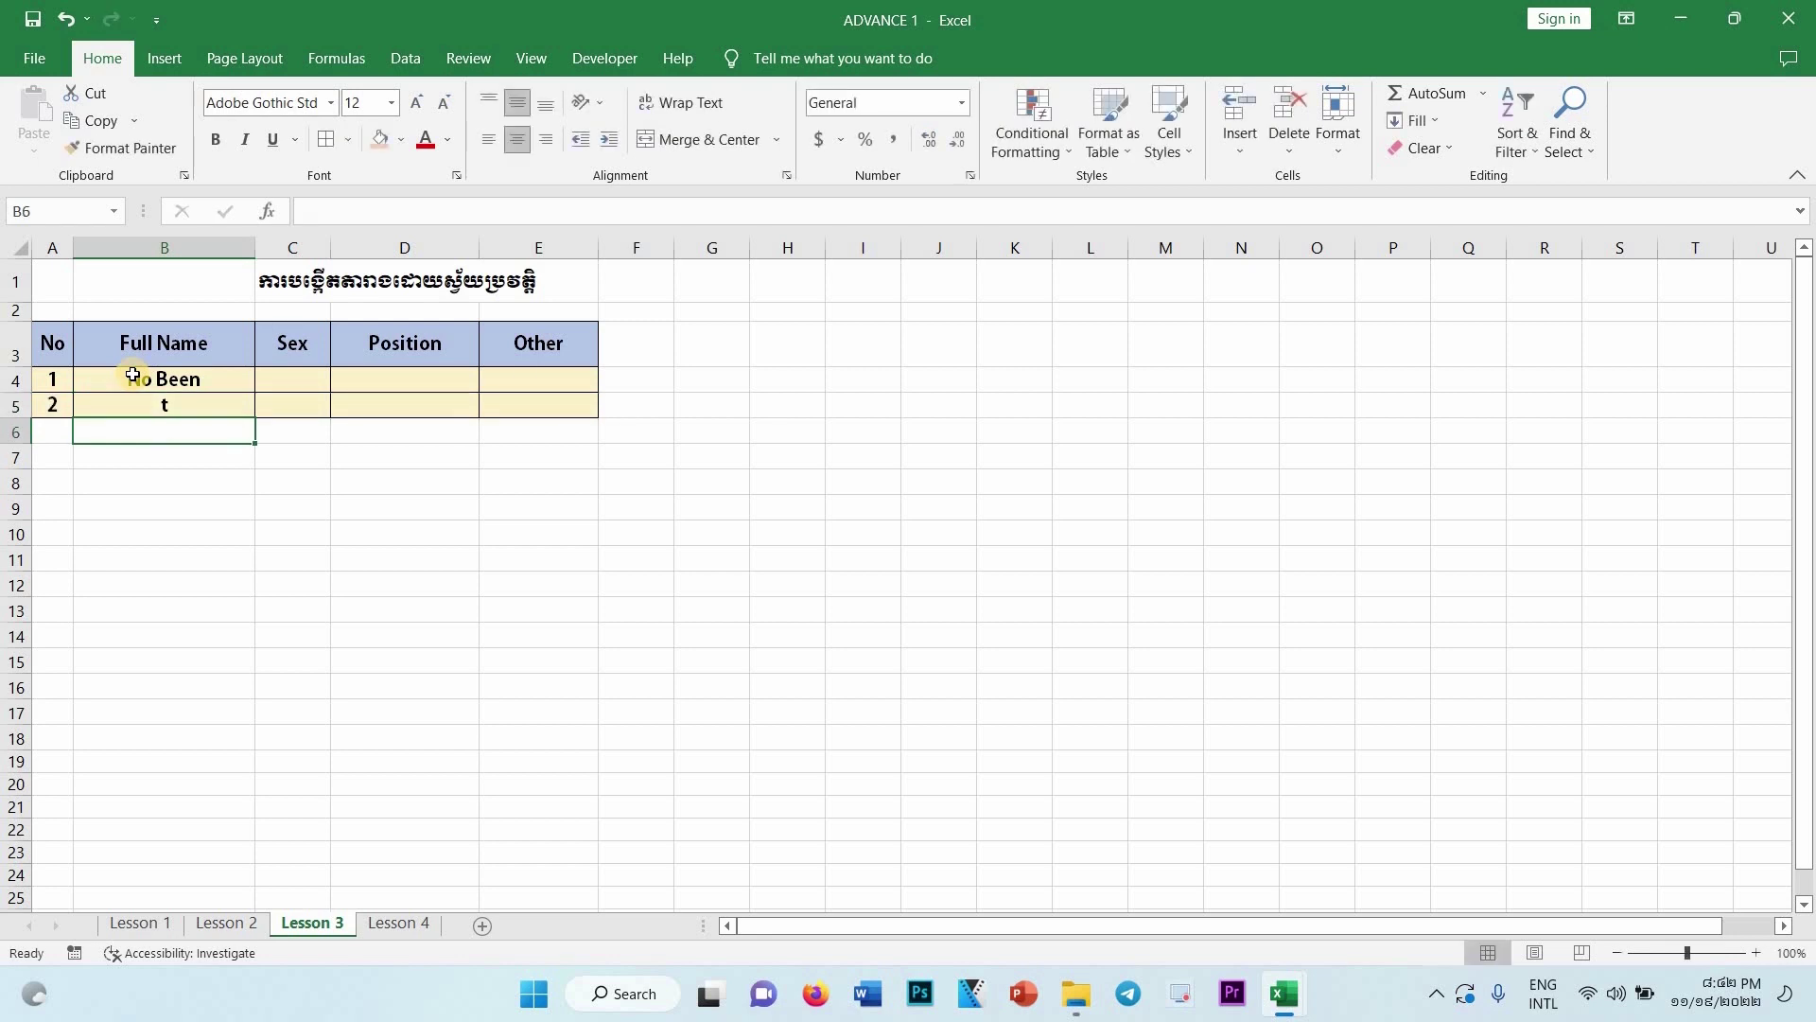
{"action": "type", "text": "t"}
{"action": "key", "text": "Return"}
Step: Enter "d" in cells B8 and B10 to B13 of the Full Name column, skipping B7 and B9
{"action": "key", "text": "Return"}
{"action": "type", "text": "d"}
{"action": "key", "text": "Return"}
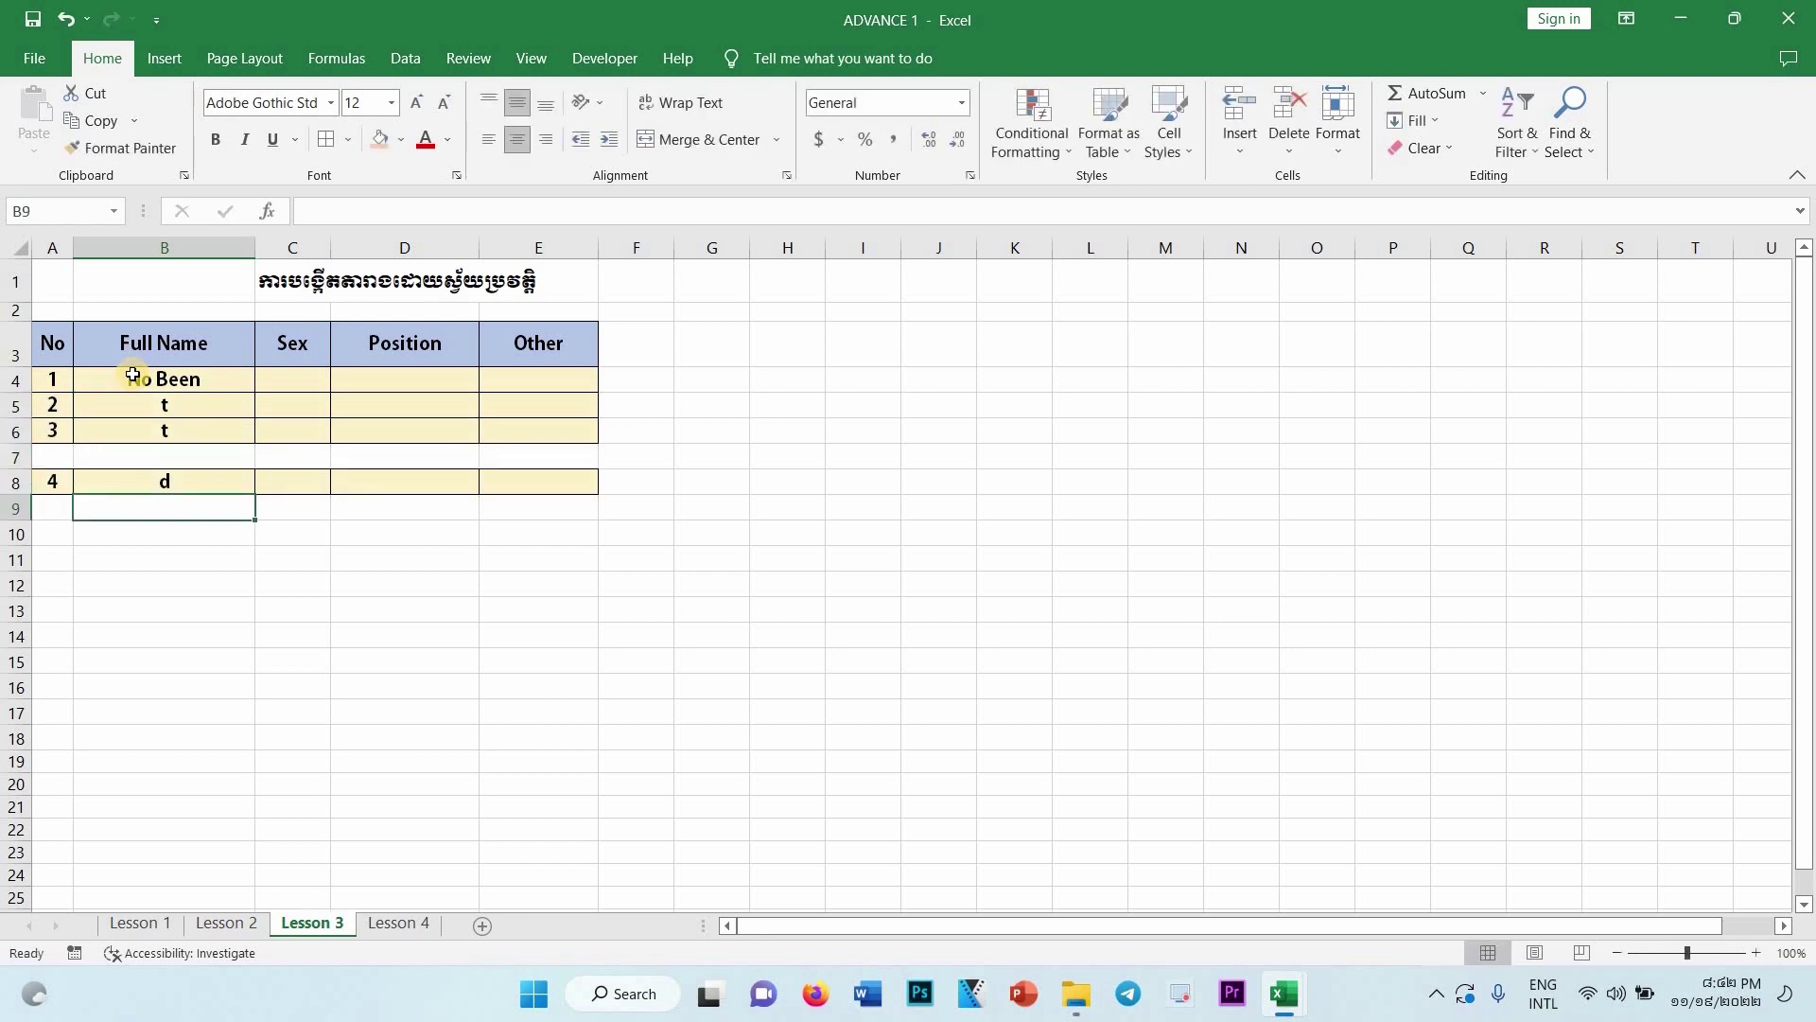
{"action": "key", "text": "Return"}
{"action": "type", "text": "d"}
{"action": "key", "text": "Return"}
{"action": "type", "text": "d"}
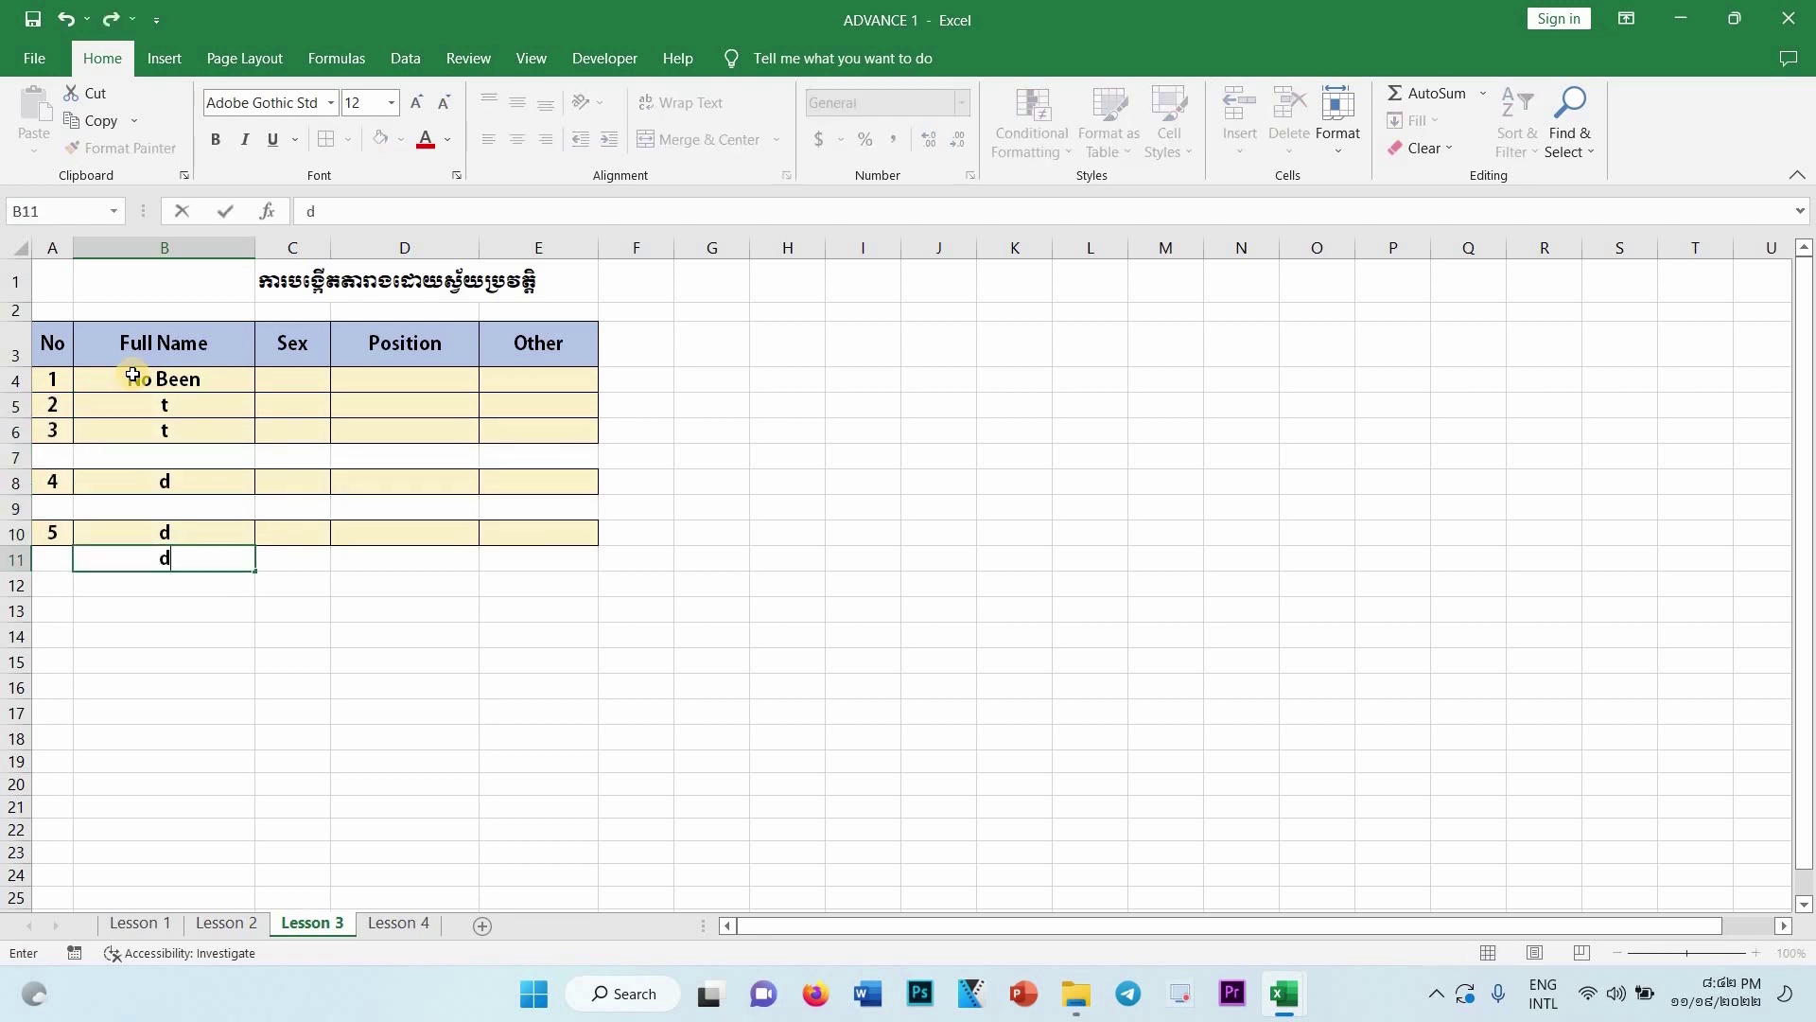
{"action": "key", "text": "Return"}
{"action": "type", "text": "d"}
{"action": "key", "text": "Return"}
{"action": "type", "text": "d"}
{"action": "key", "text": "Return"}
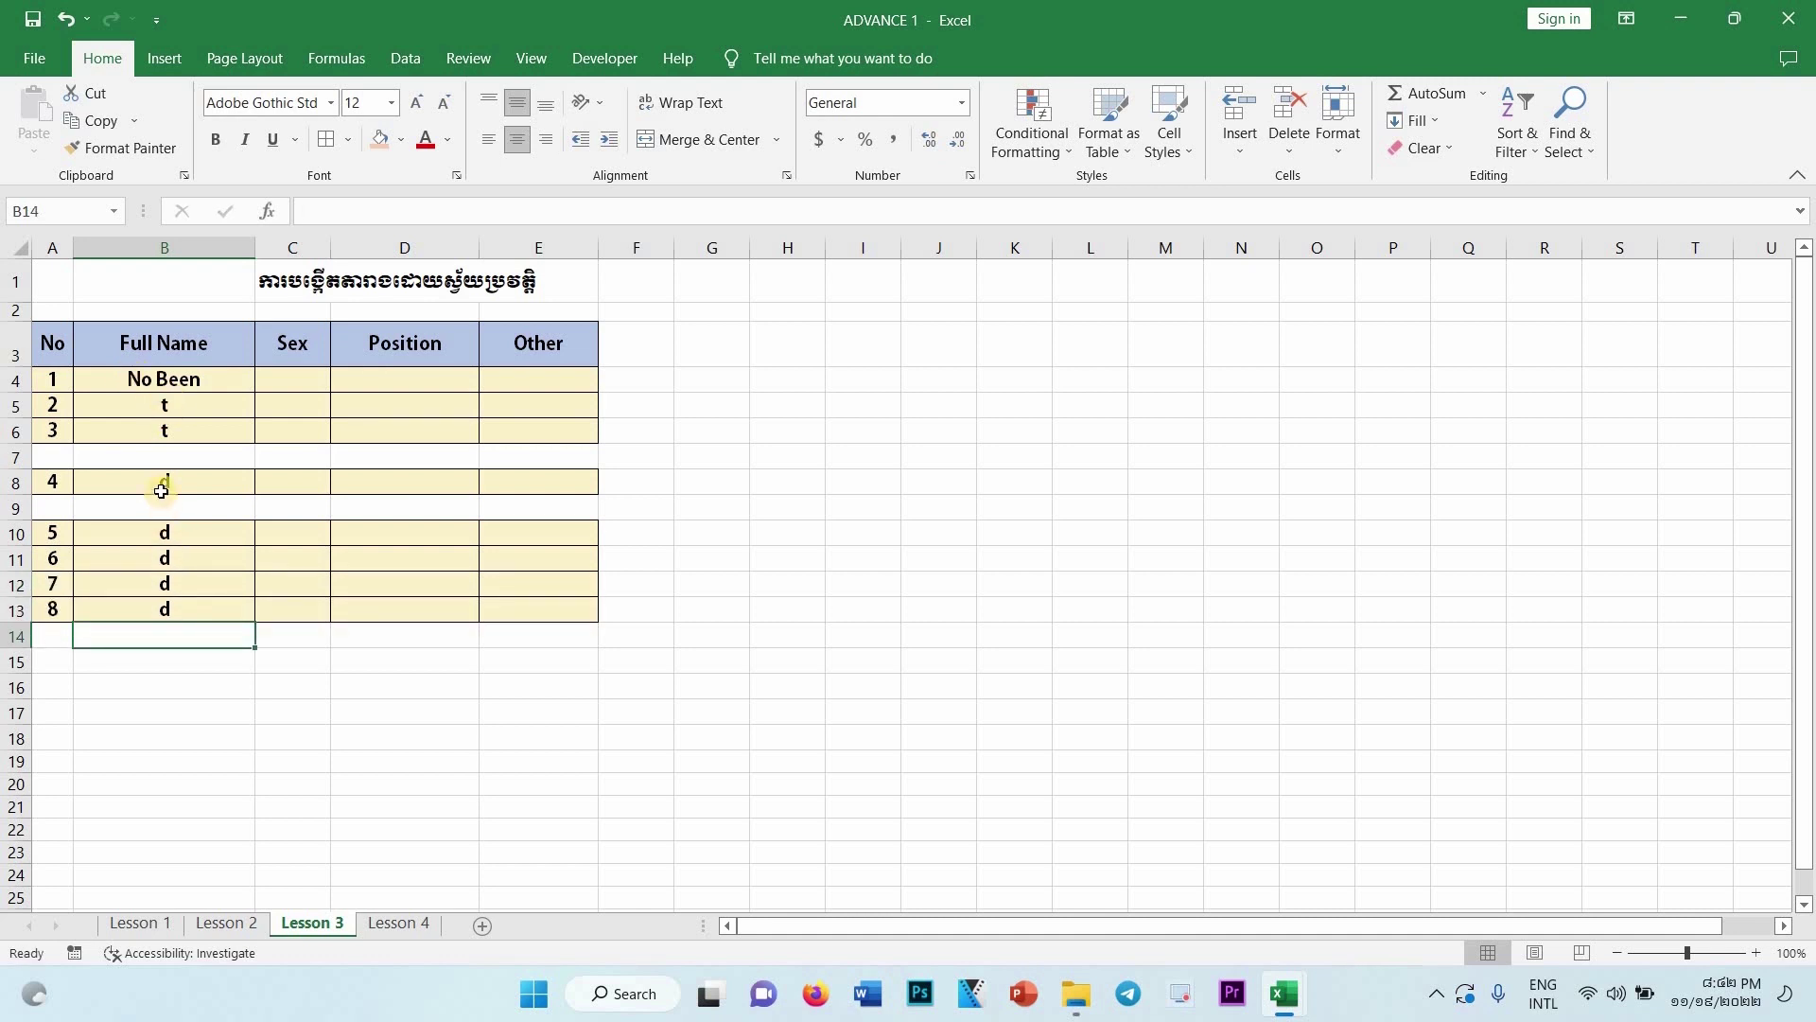
Step: Clear the sample entries from cells B8:B14
{"action": "left_click_drag", "start_coordinate": [161, 488], "coordinate": [176, 639]}
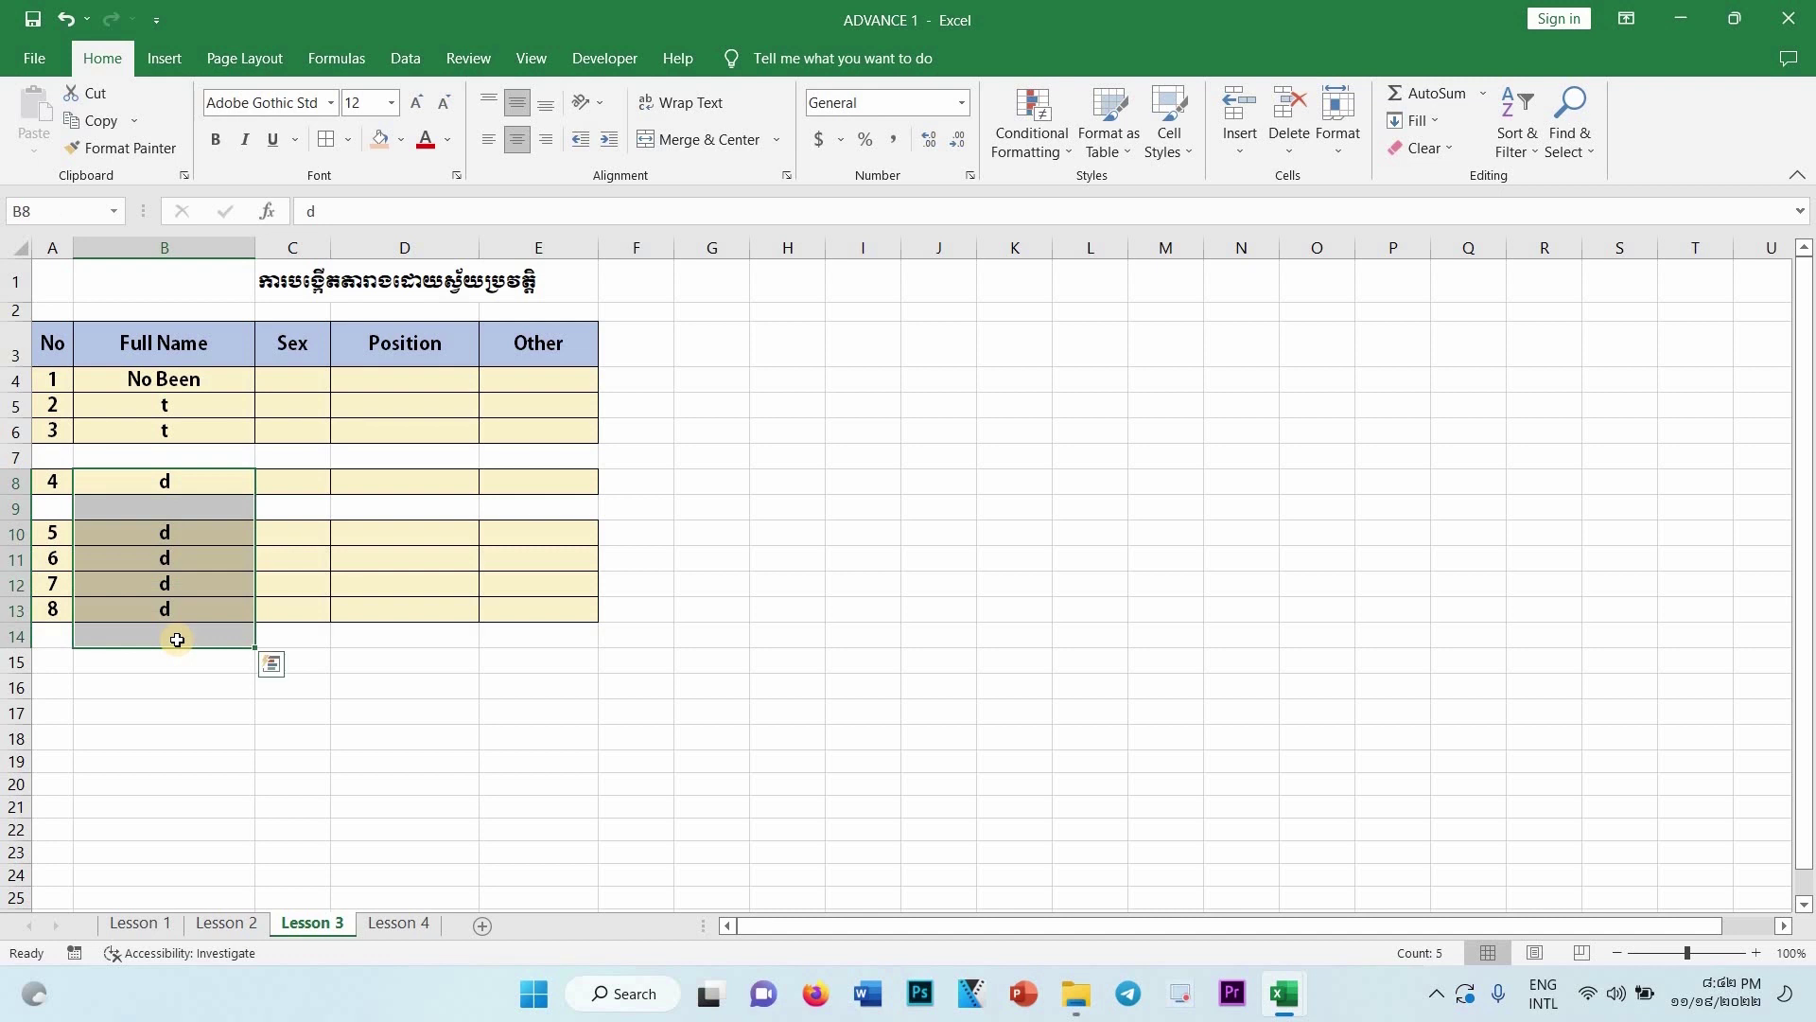
{"action": "key", "text": "Delete"}
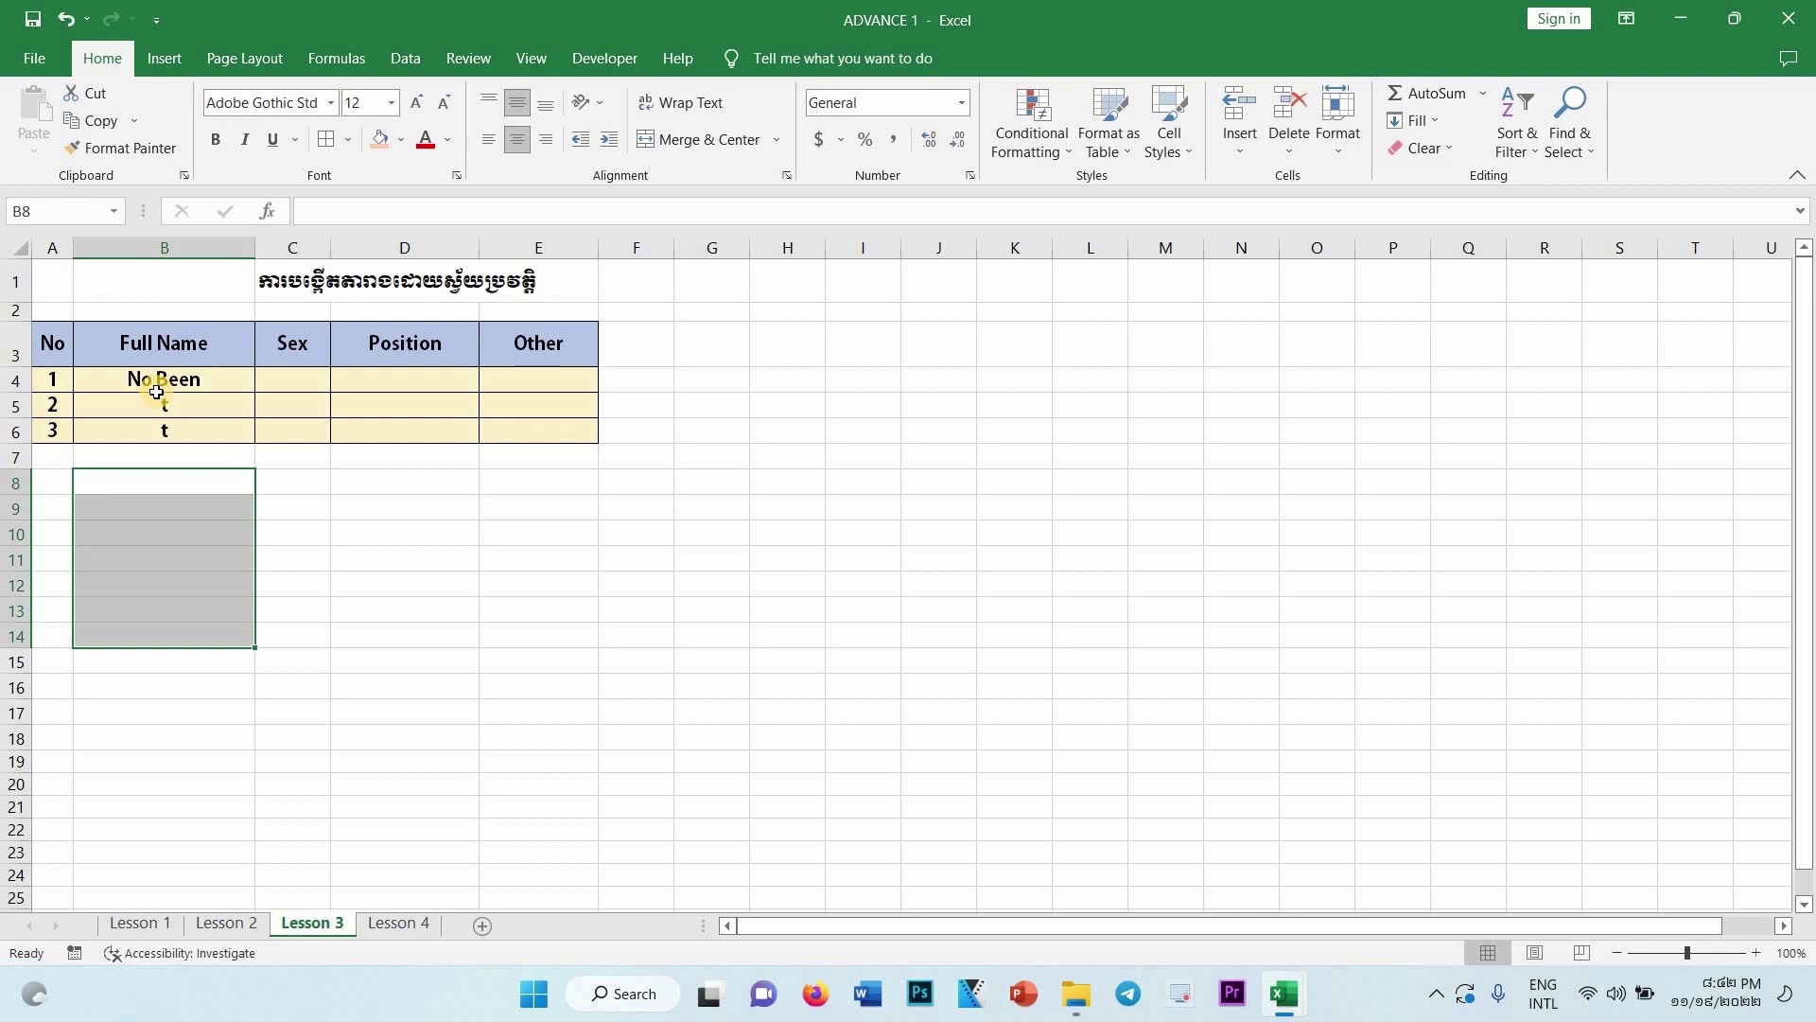
{"action": "left_click", "coordinate": [298, 459]}
Step: Try applying all borders to the empty range B7:E16 below the filled rows and undo them
{"action": "left_click", "coordinate": [181, 458]}
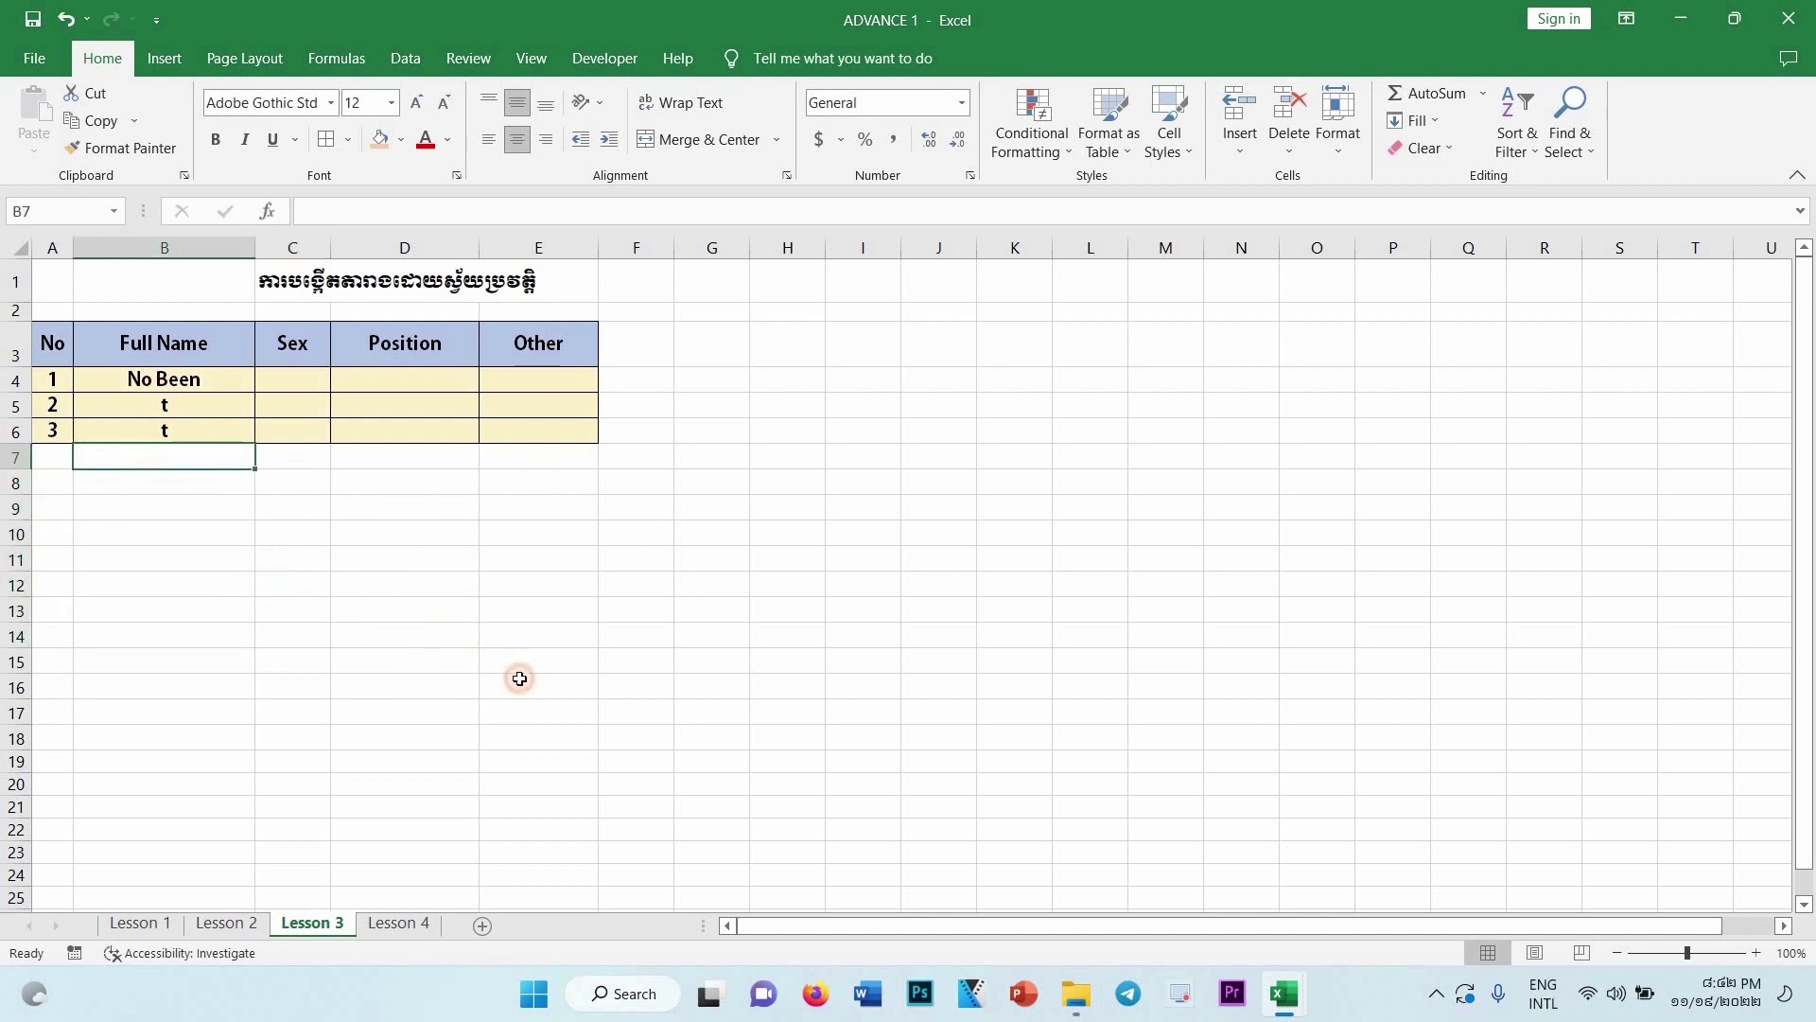
{"action": "left_click_drag", "start_coordinate": [520, 678], "coordinate": [591, 696]}
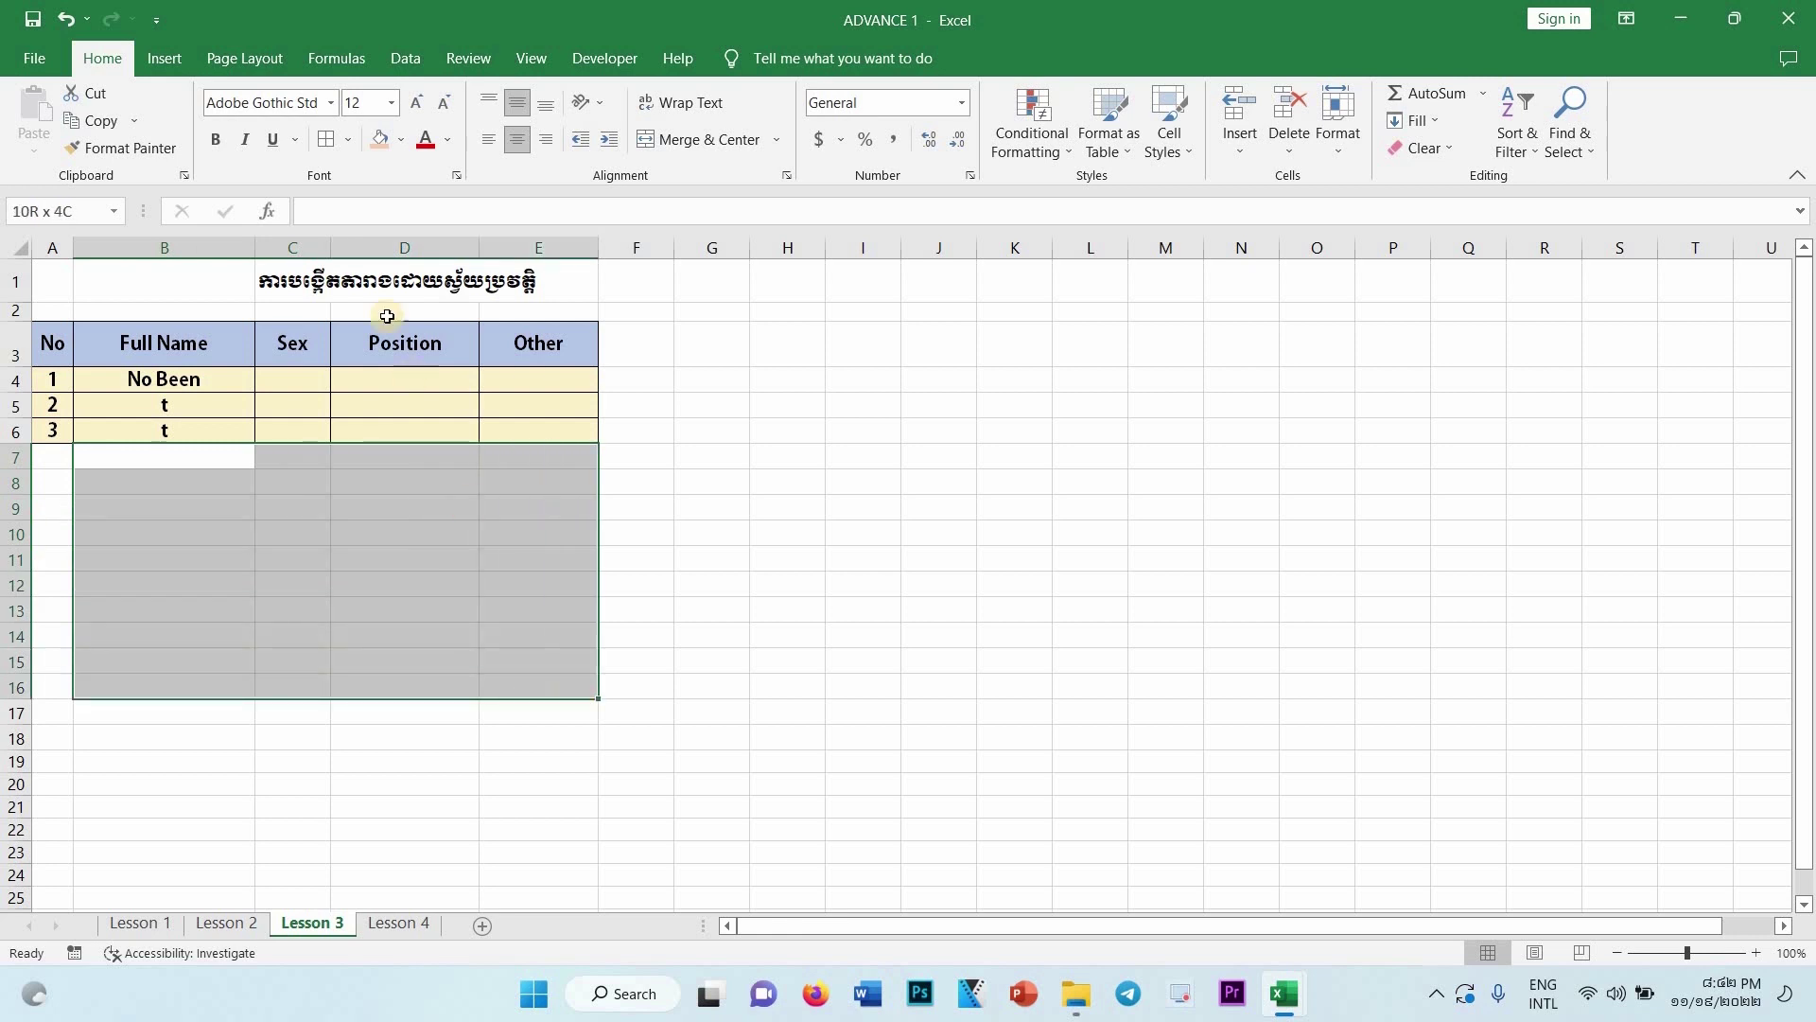
{"action": "left_click", "coordinate": [326, 140]}
{"action": "left_click", "coordinate": [403, 631]}
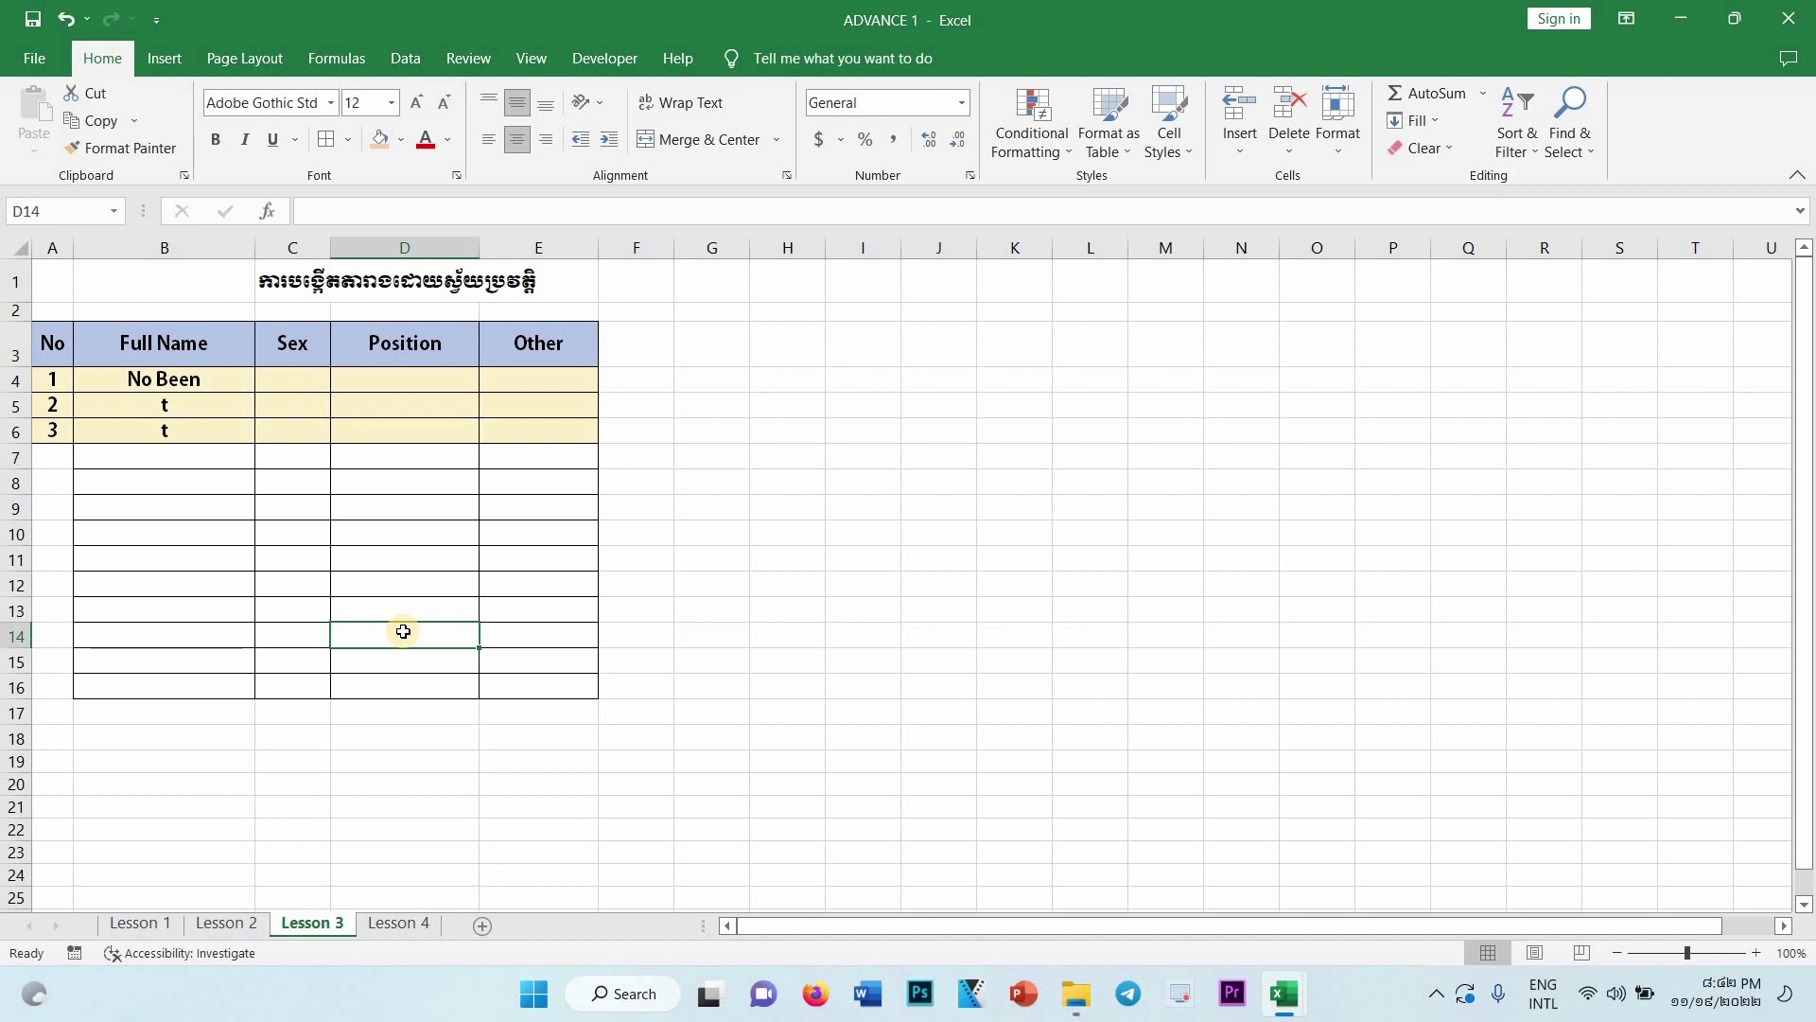
{"action": "key", "text": "ctrl+z"}
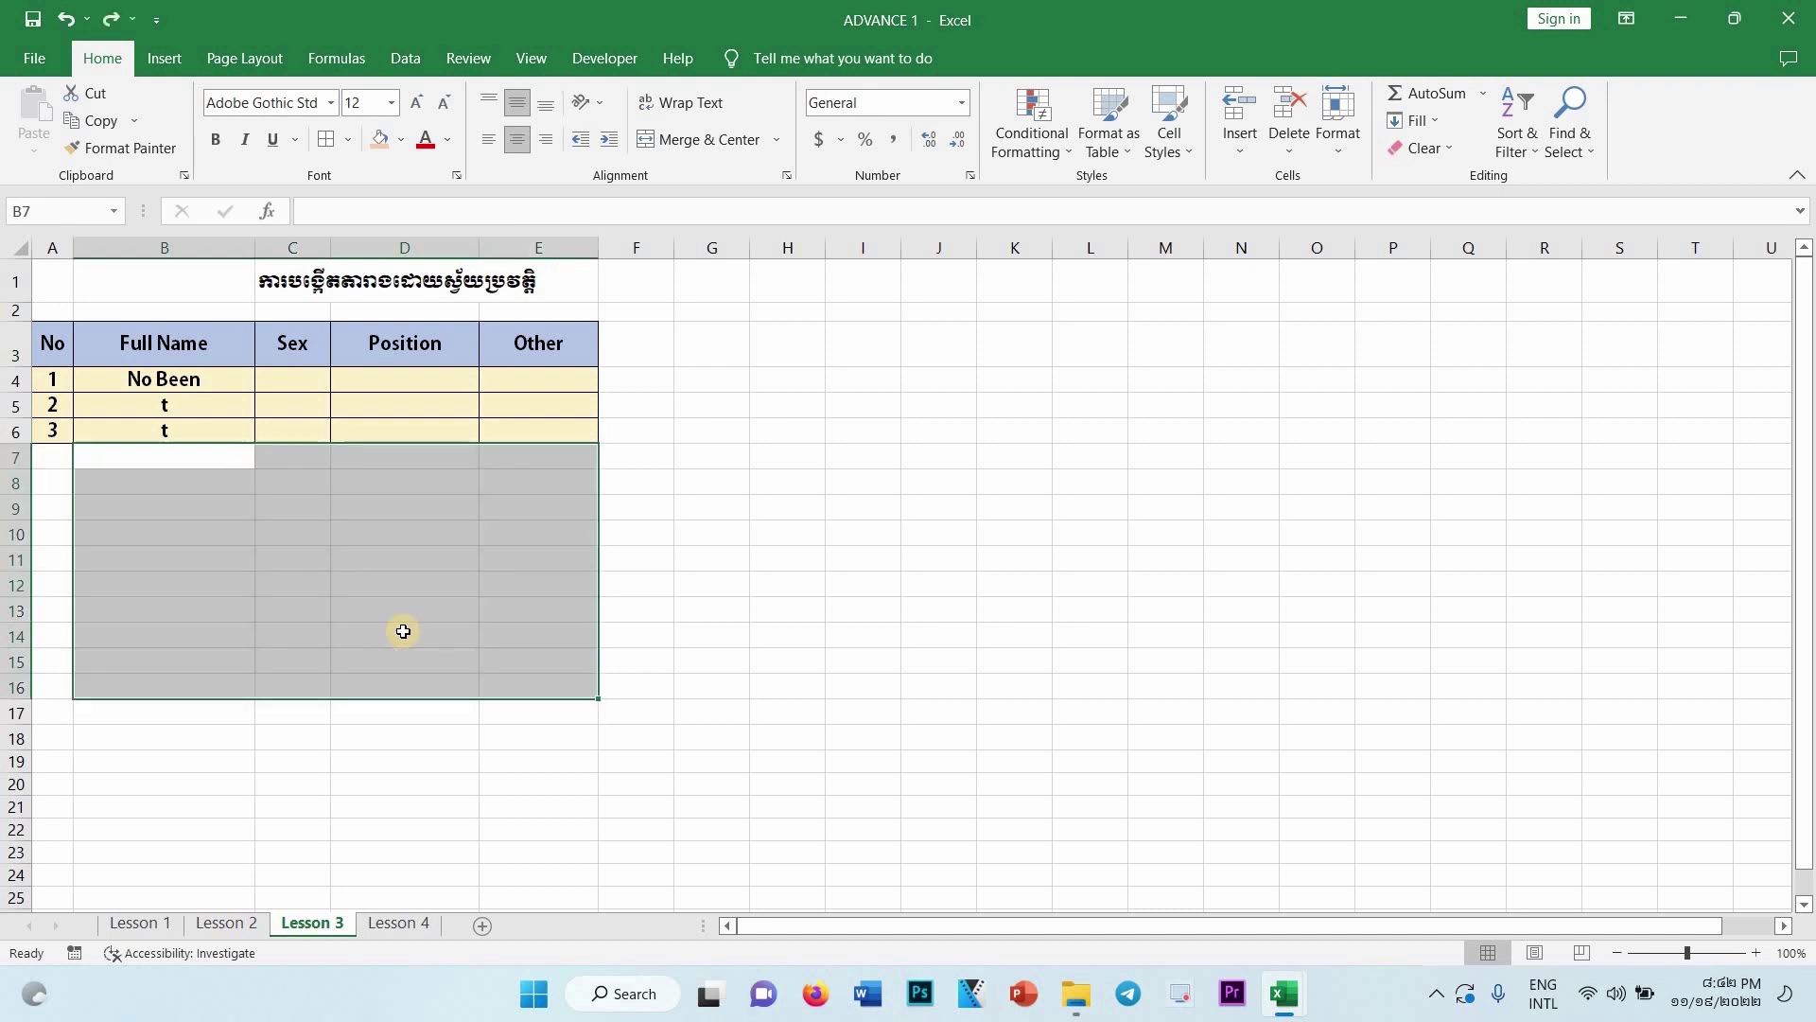
{"action": "left_click", "coordinate": [423, 508]}
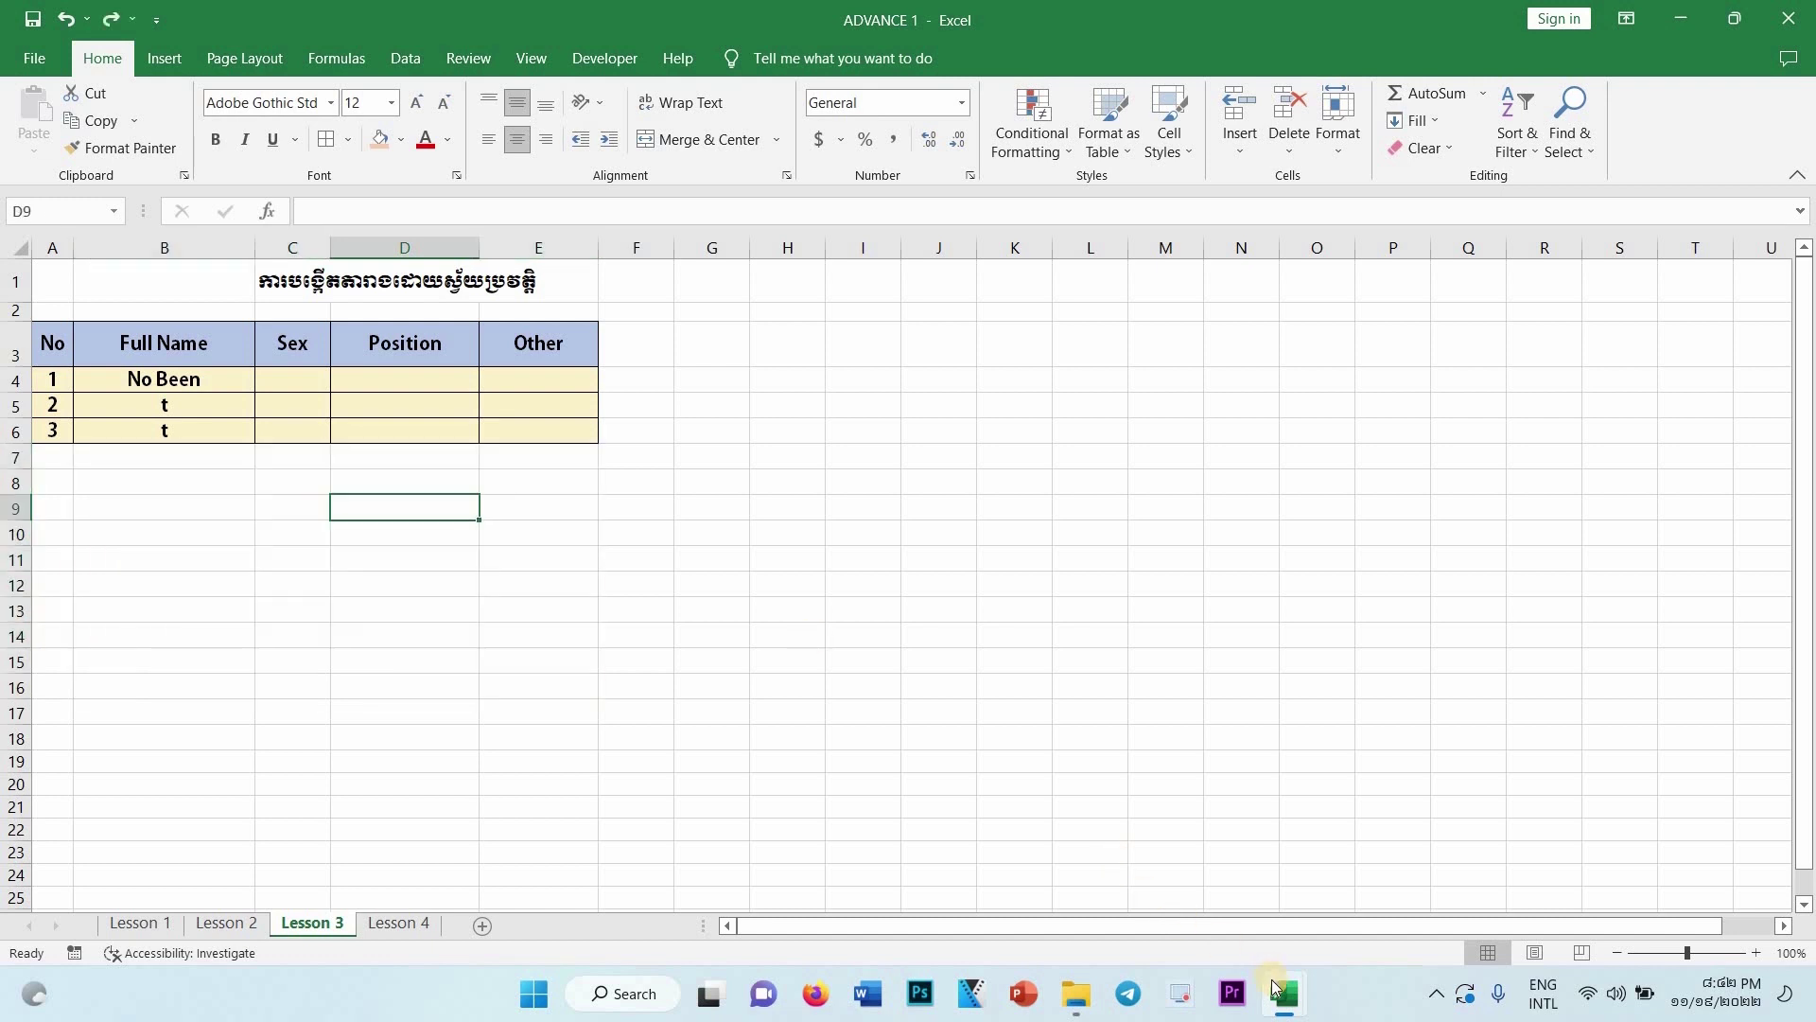
Step: Switch to the Fomulas workbook and look over the No, Code and Product Name cells in row 4 of Lesson 9
{"action": "mouse_move", "coordinate": [1277, 991]}
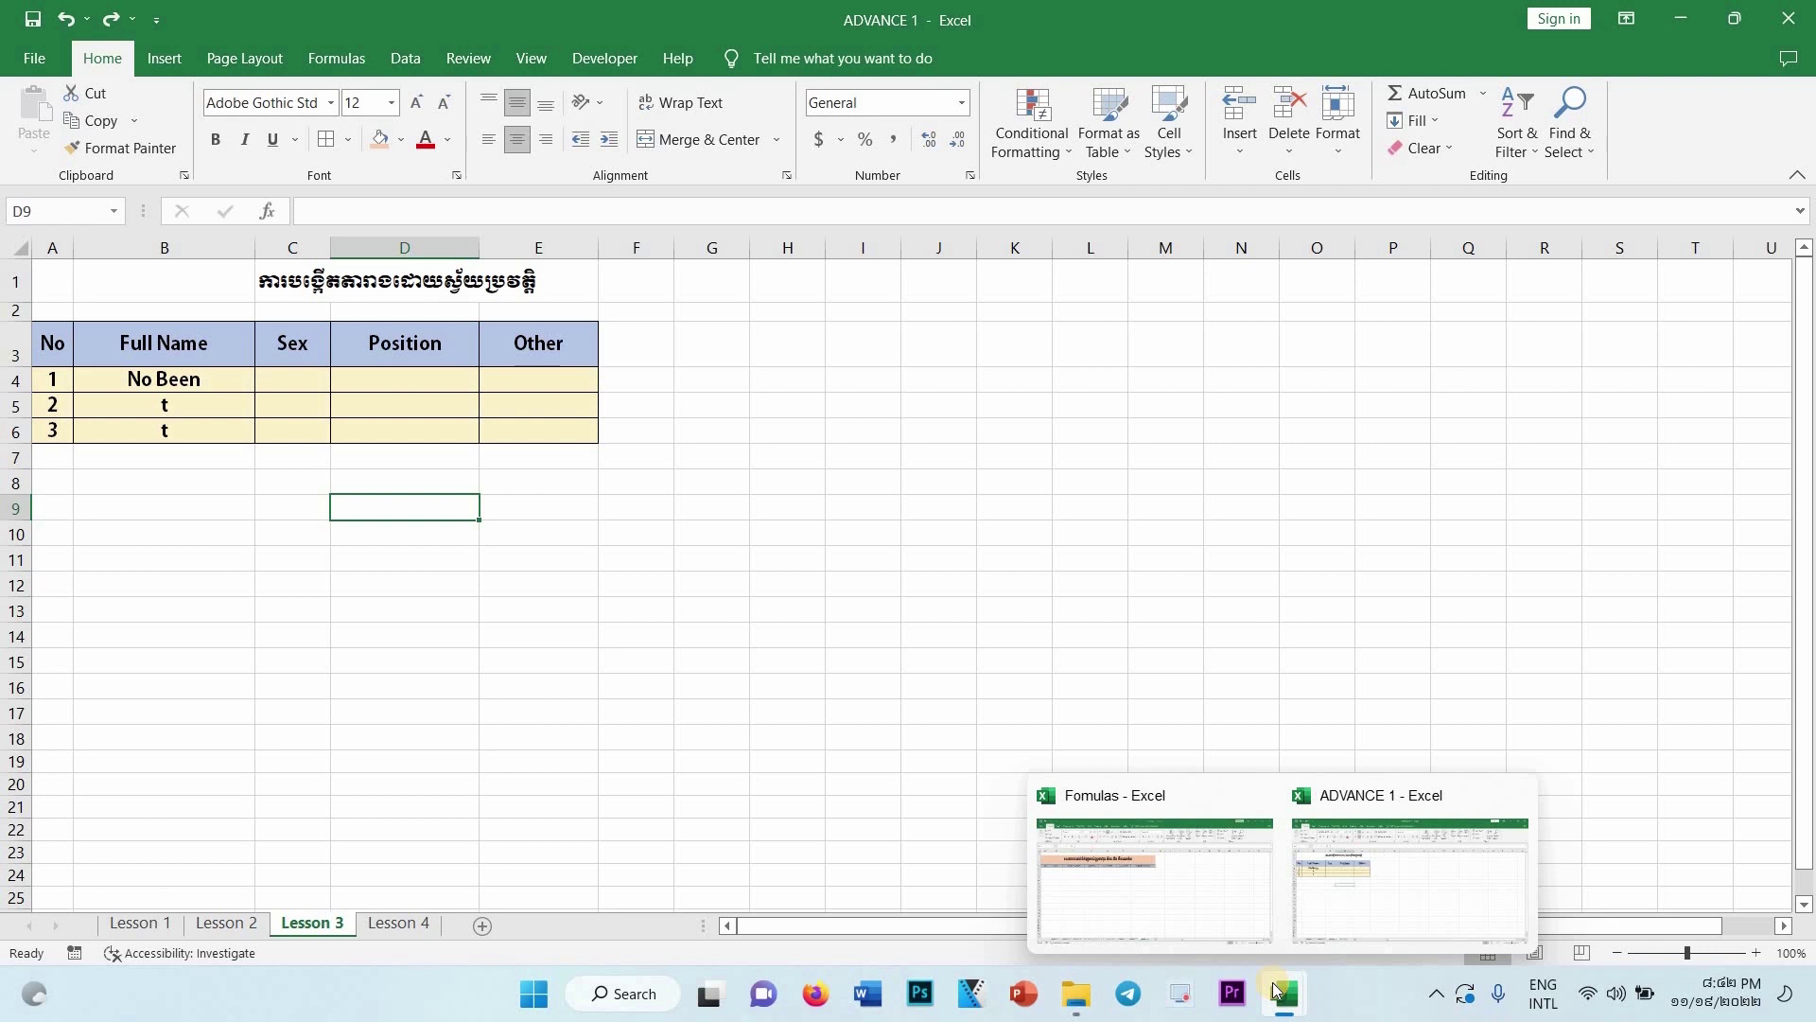
{"action": "left_click", "coordinate": [1183, 881]}
{"action": "left_click", "coordinate": [193, 446]}
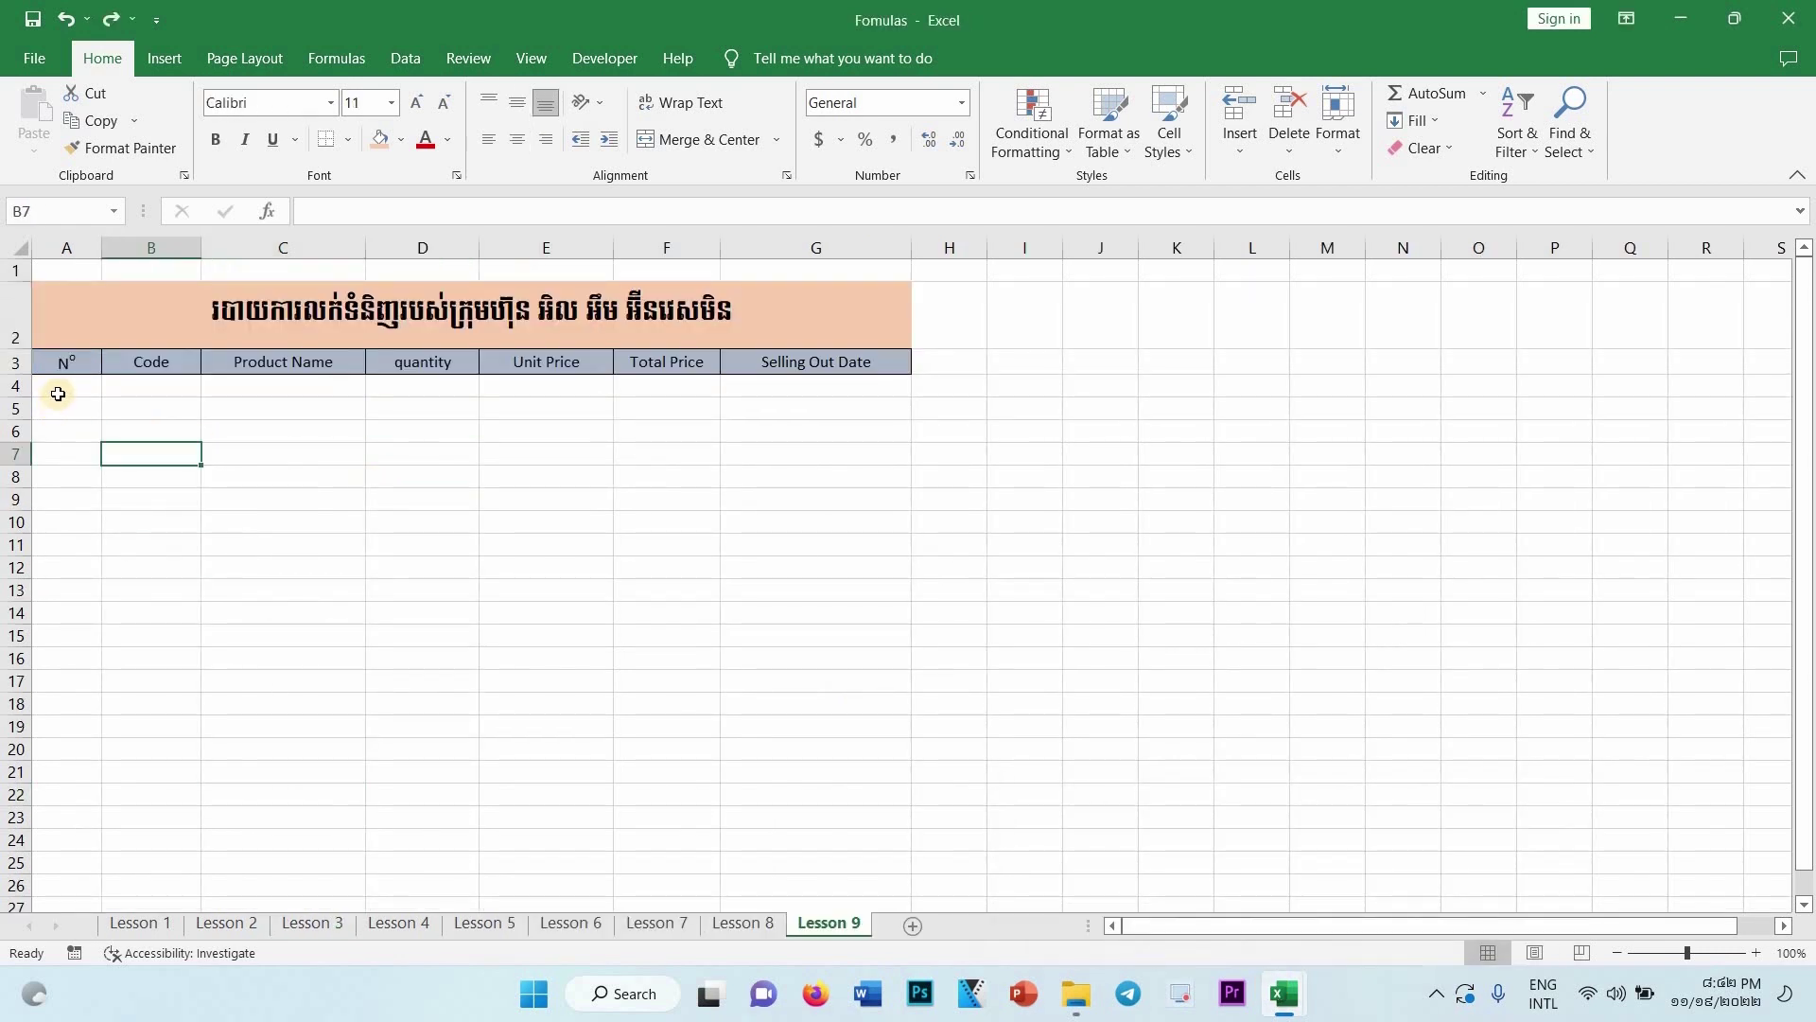
{"action": "left_click", "coordinate": [58, 394]}
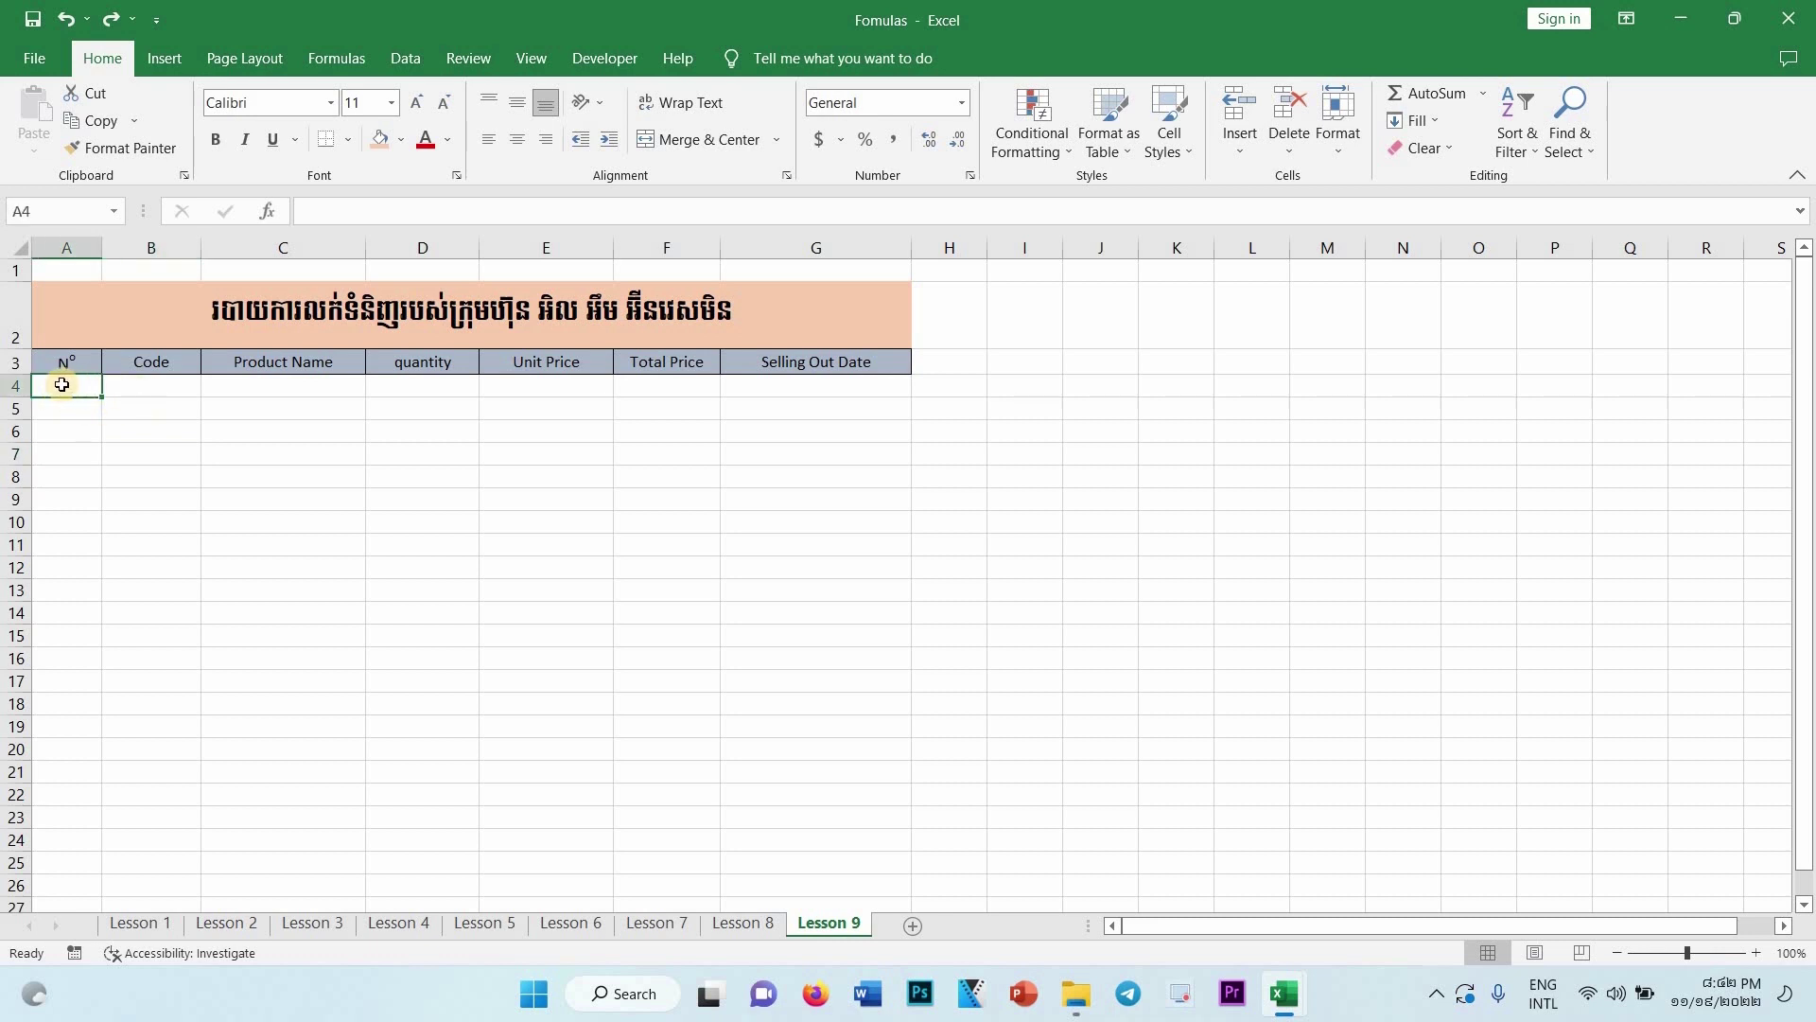
{"action": "left_click", "coordinate": [141, 387]}
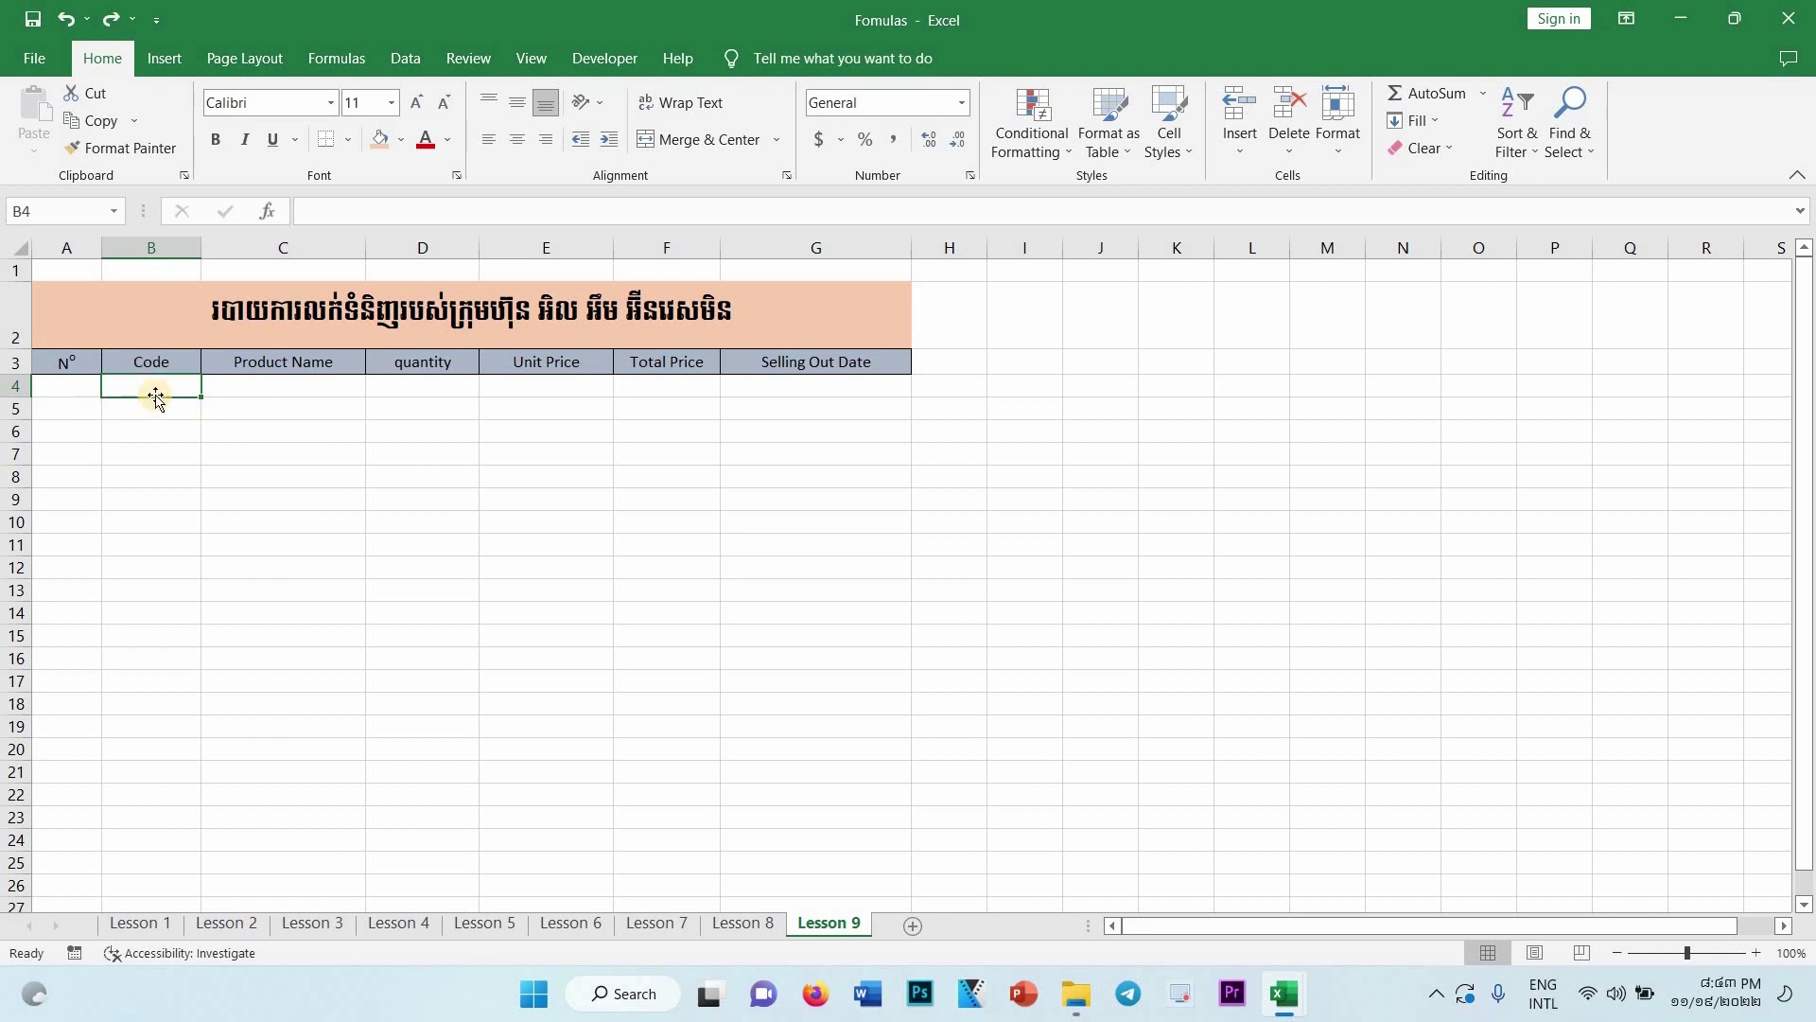
{"action": "left_click", "coordinate": [240, 393]}
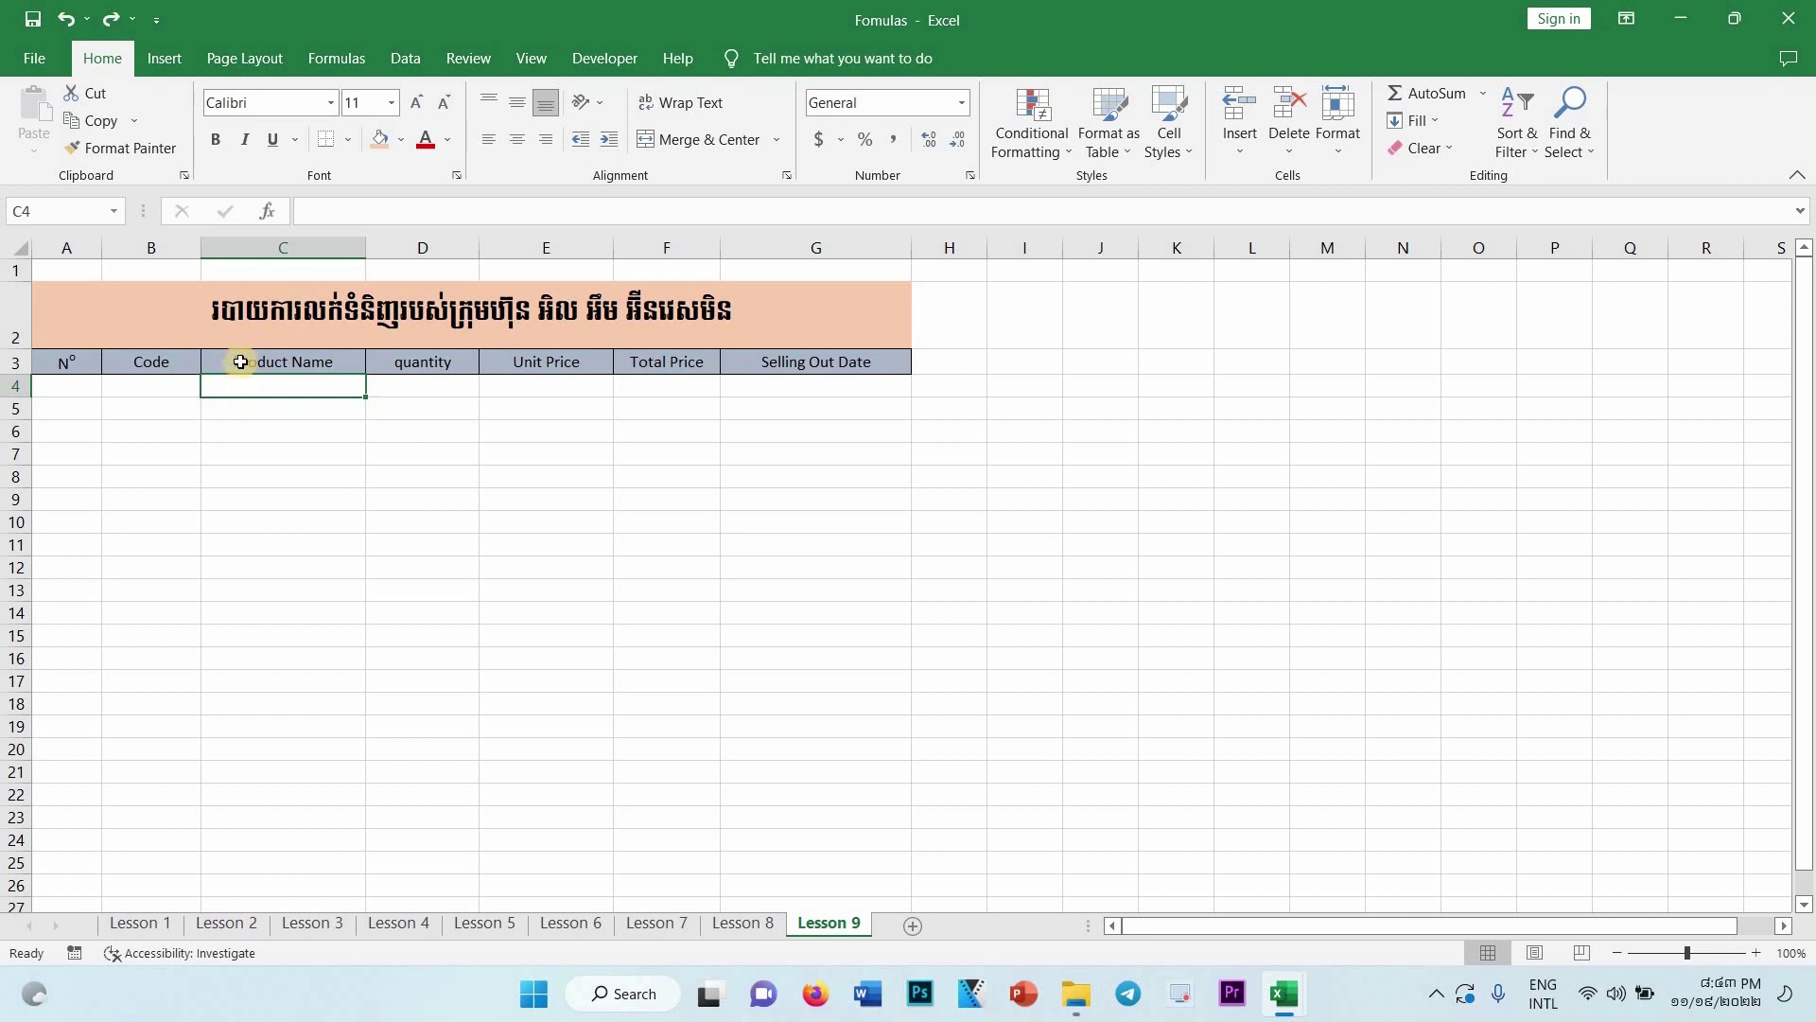
{"action": "left_click", "coordinate": [179, 390]}
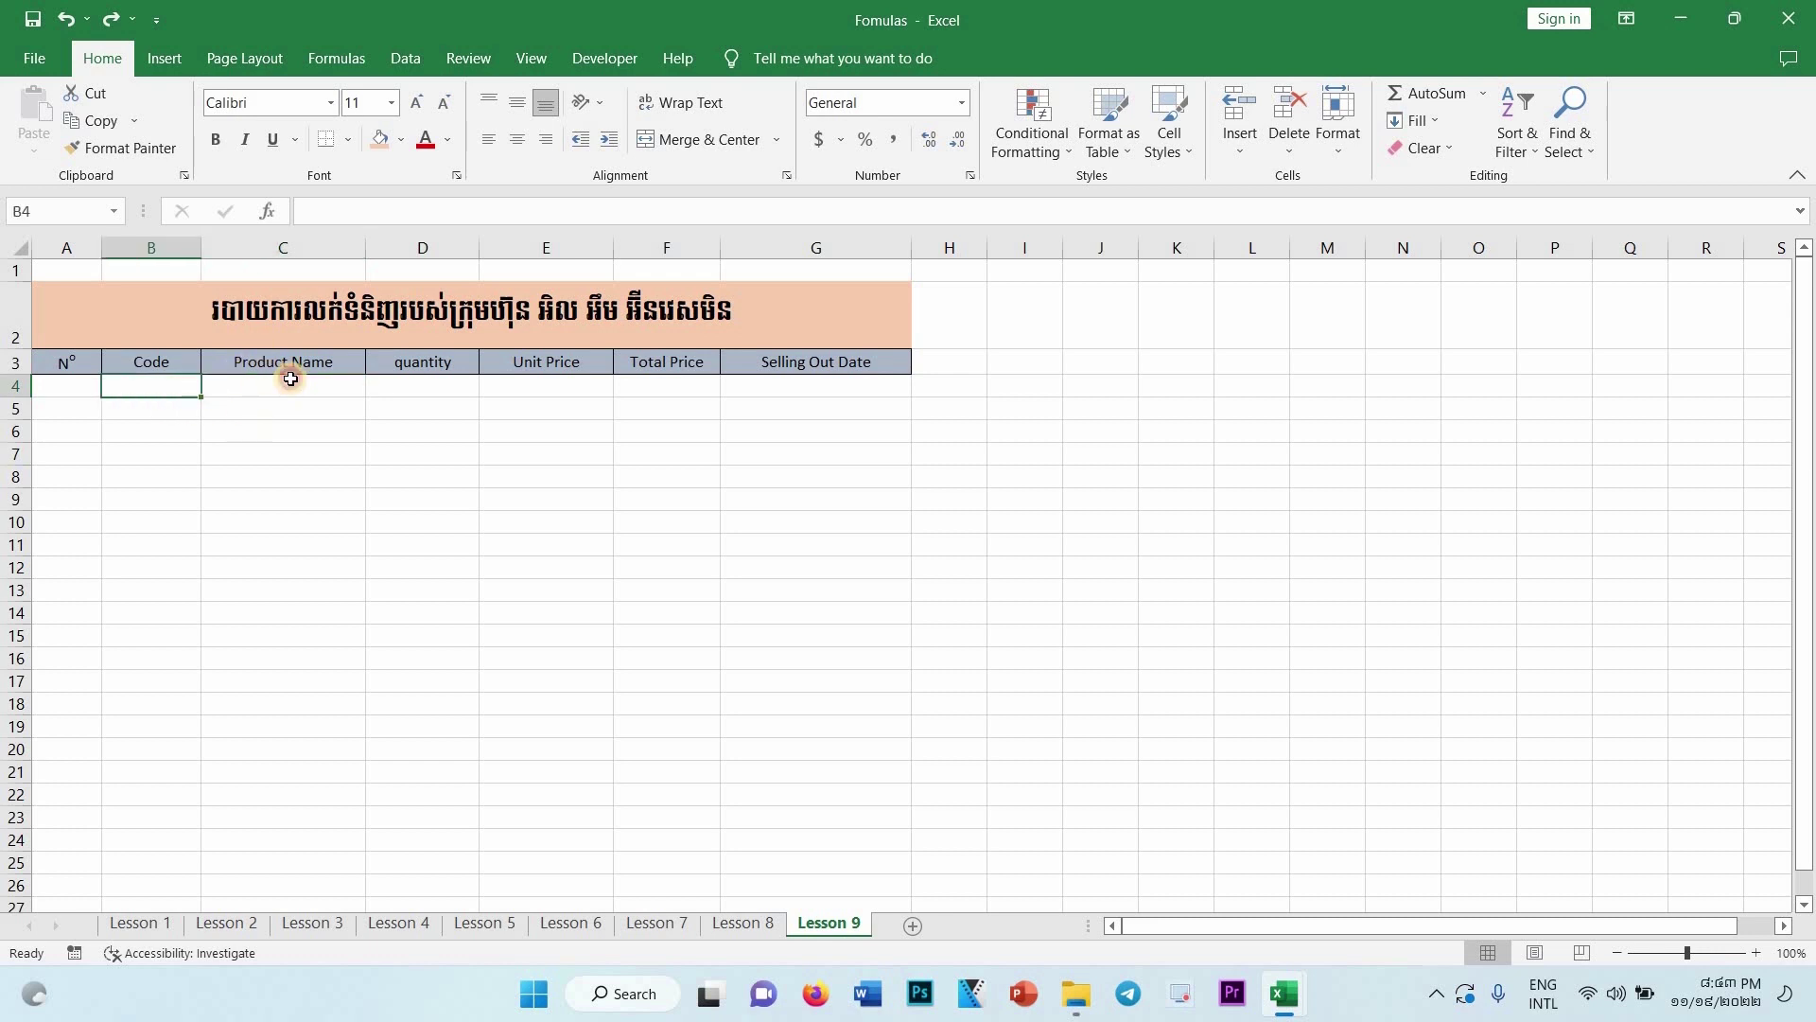
{"action": "left_click", "coordinate": [291, 382]}
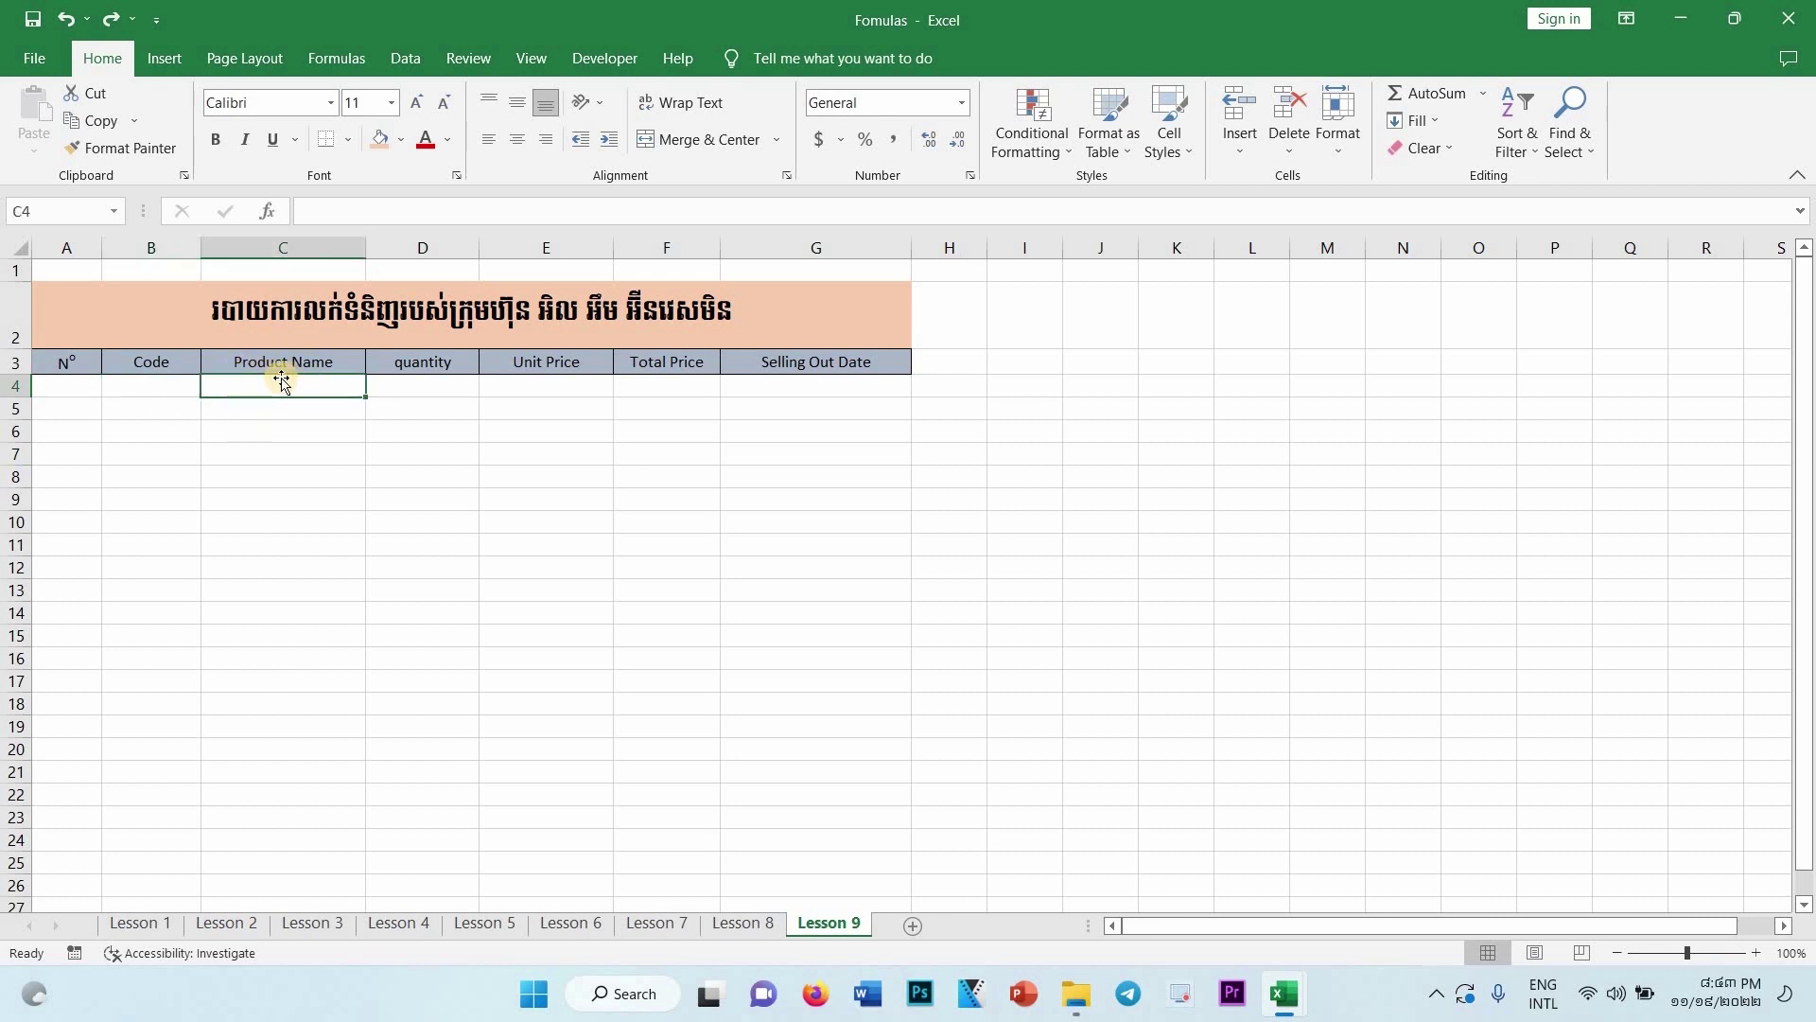
Step: Enter the formula =IF(B4<>"",1,"") in cell A4 of the No column
{"action": "left_click", "coordinate": [65, 391]}
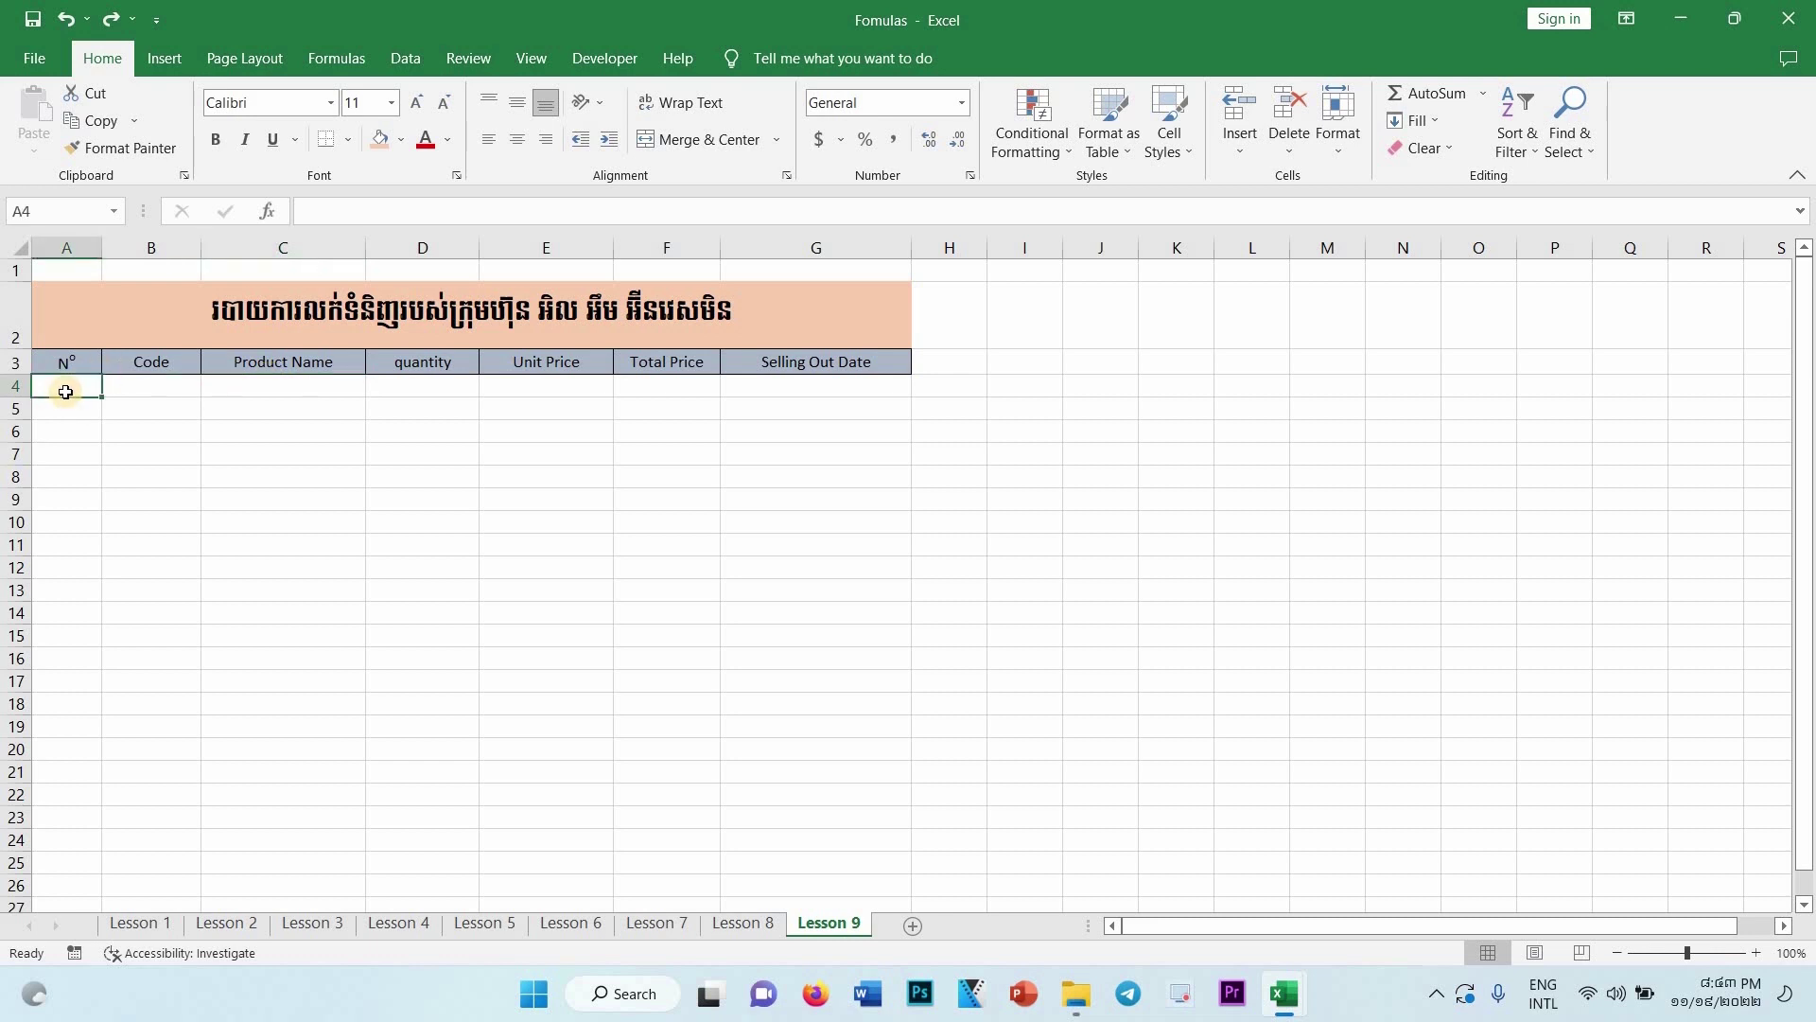
{"action": "type", "text": "=if"}
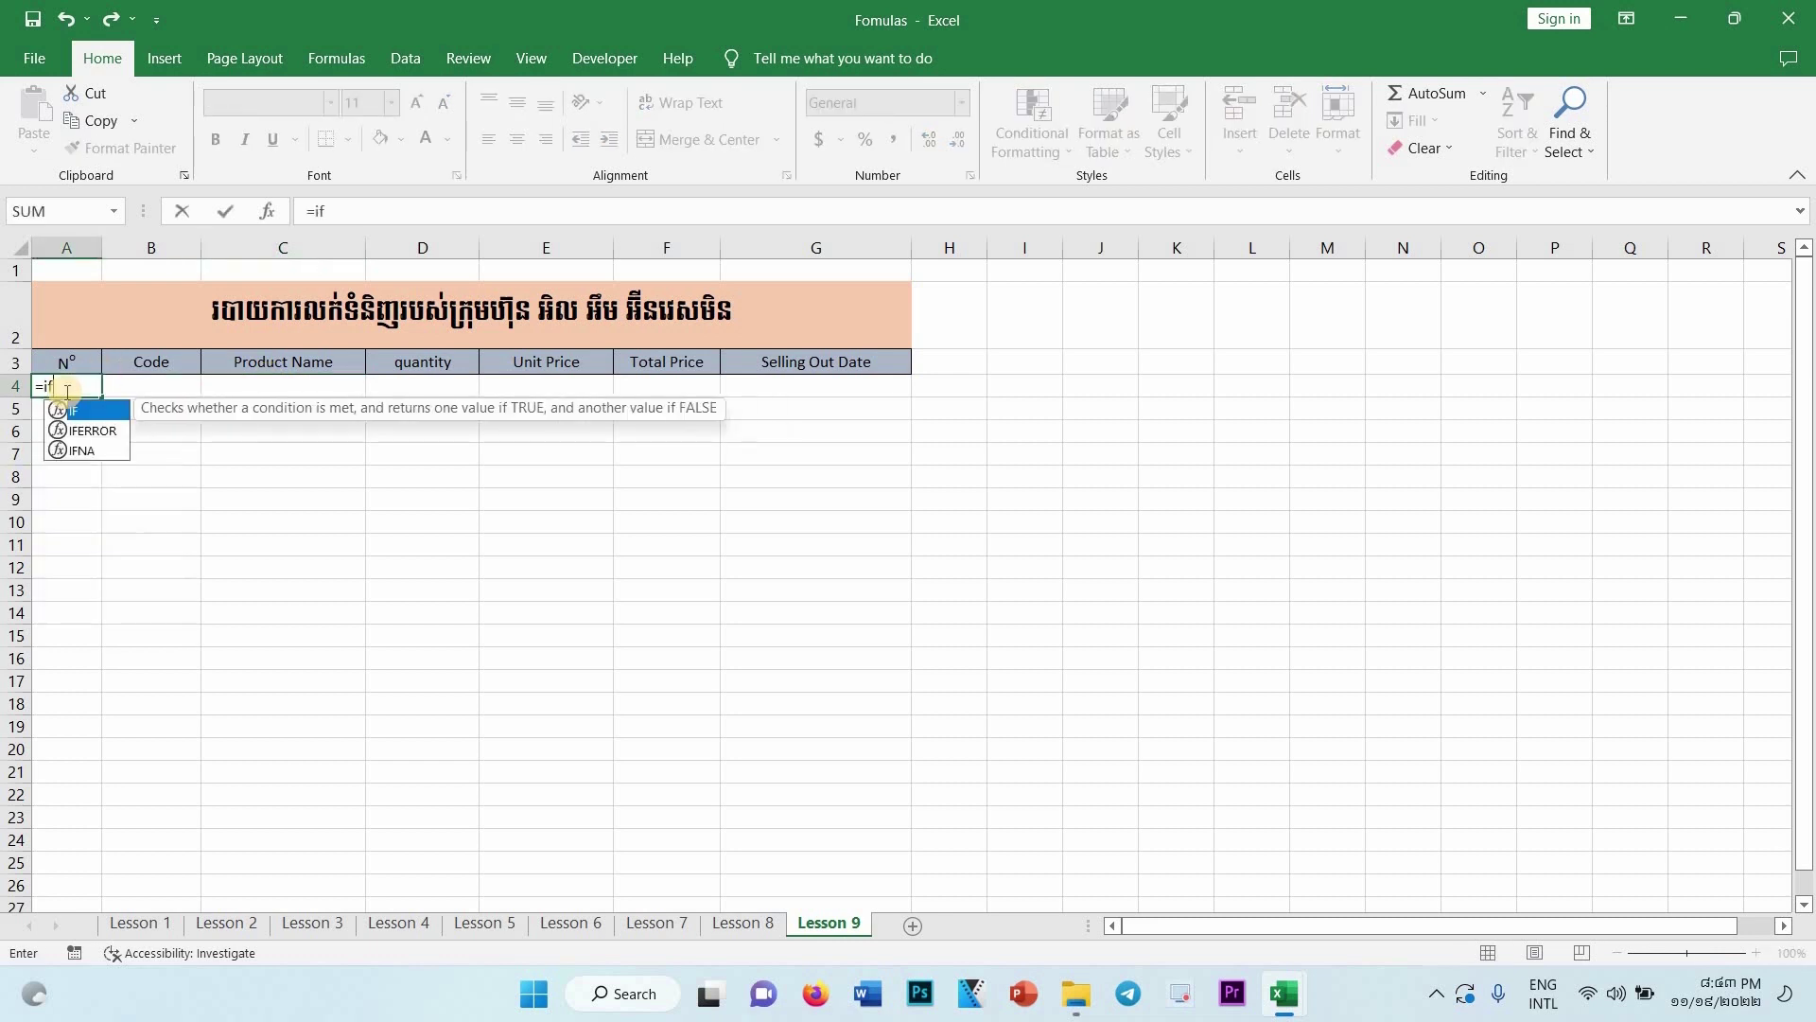
{"action": "type", "text": "("}
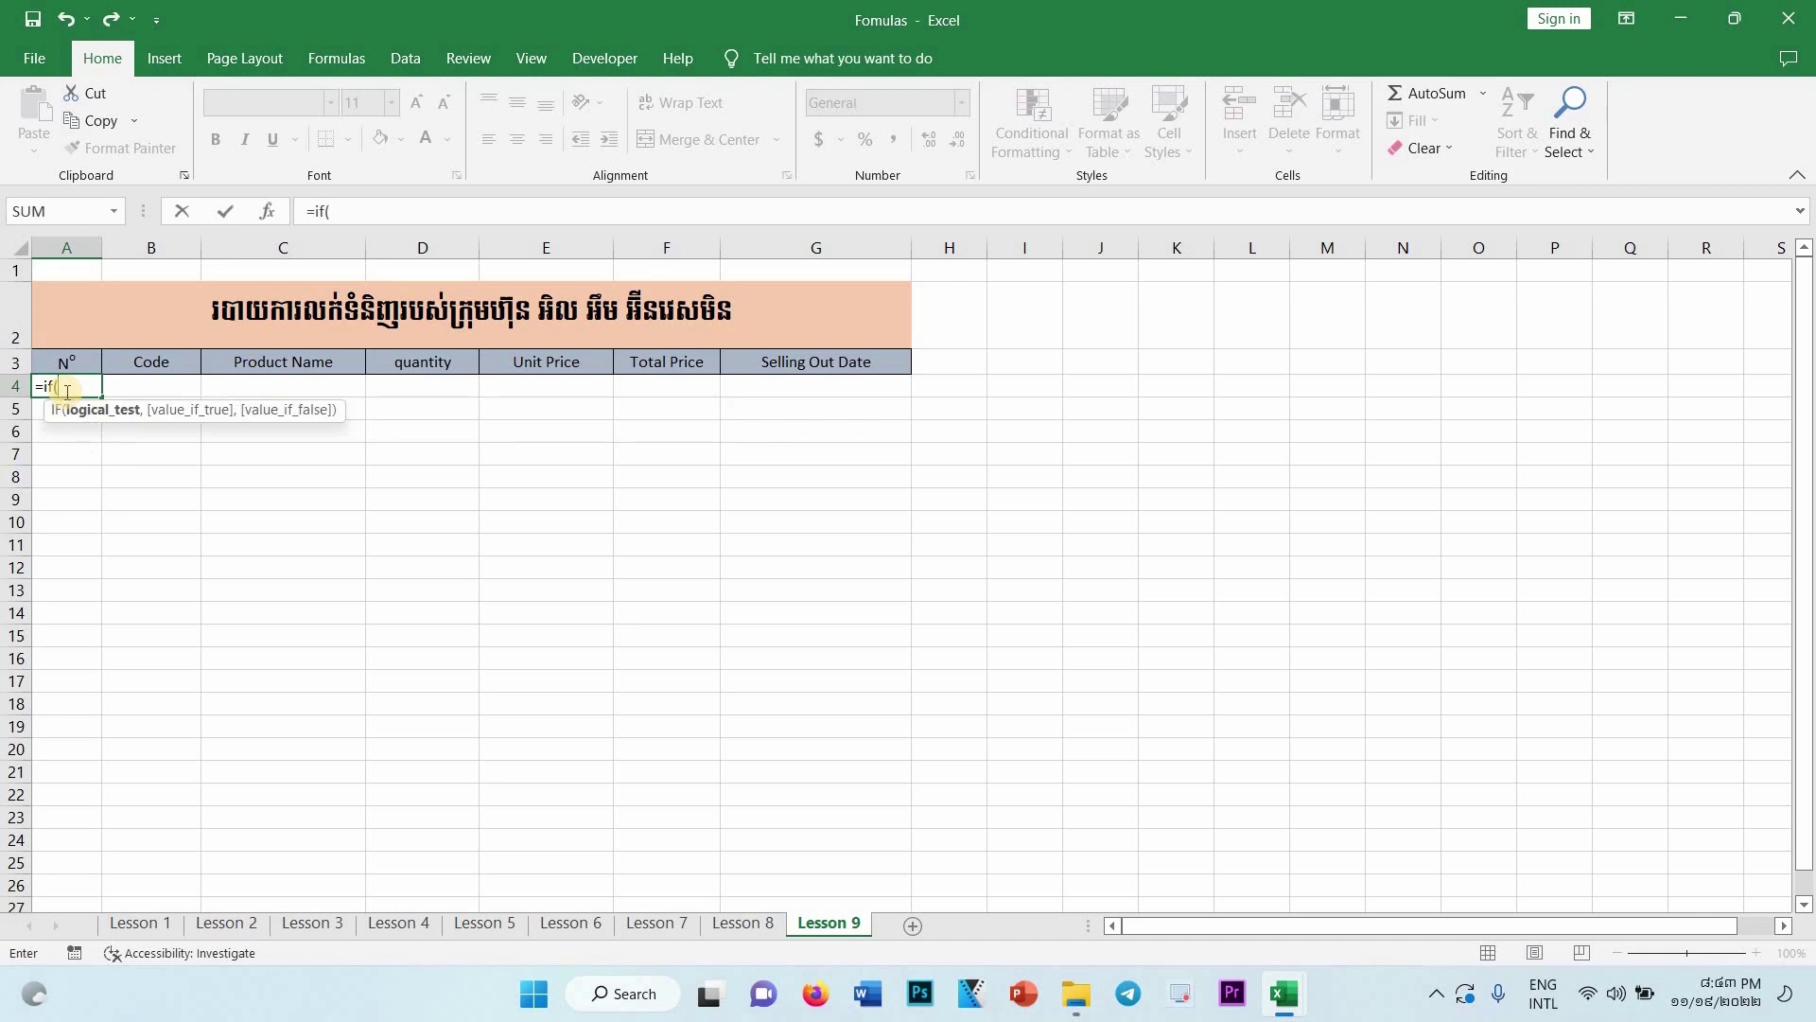
{"action": "left_click", "coordinate": [123, 386]}
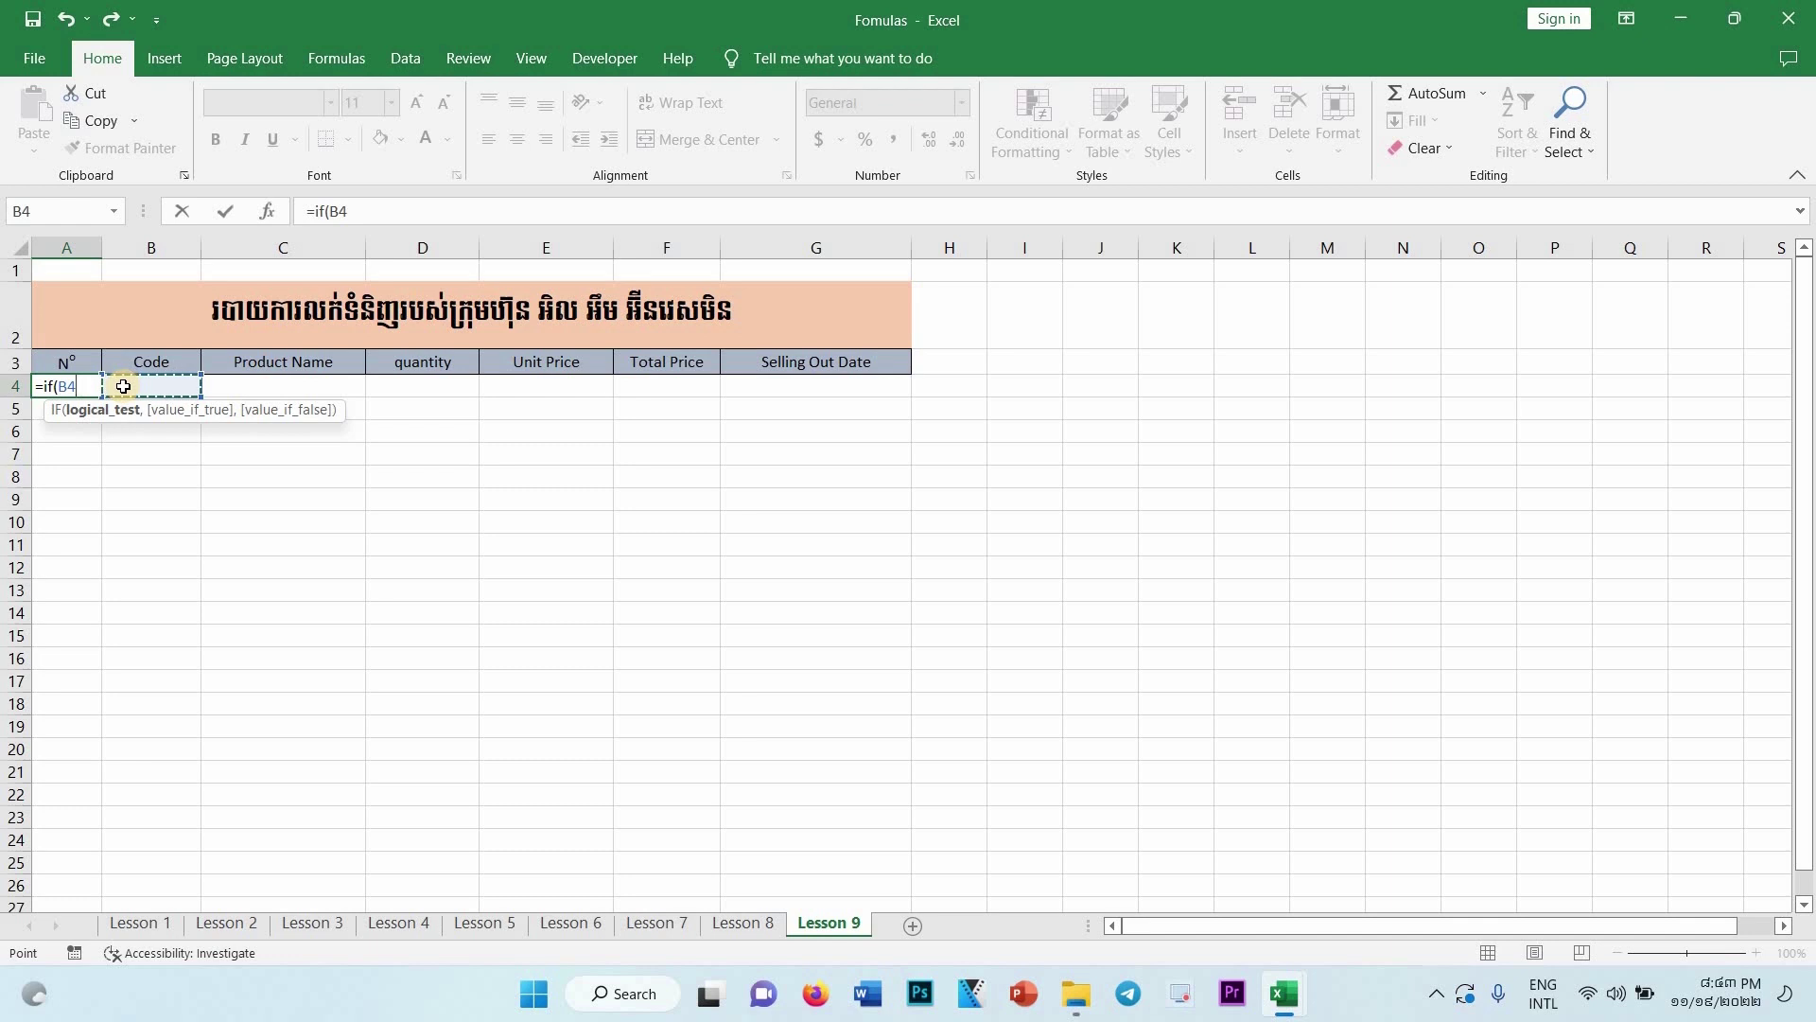
{"action": "type", "text": "<>"}
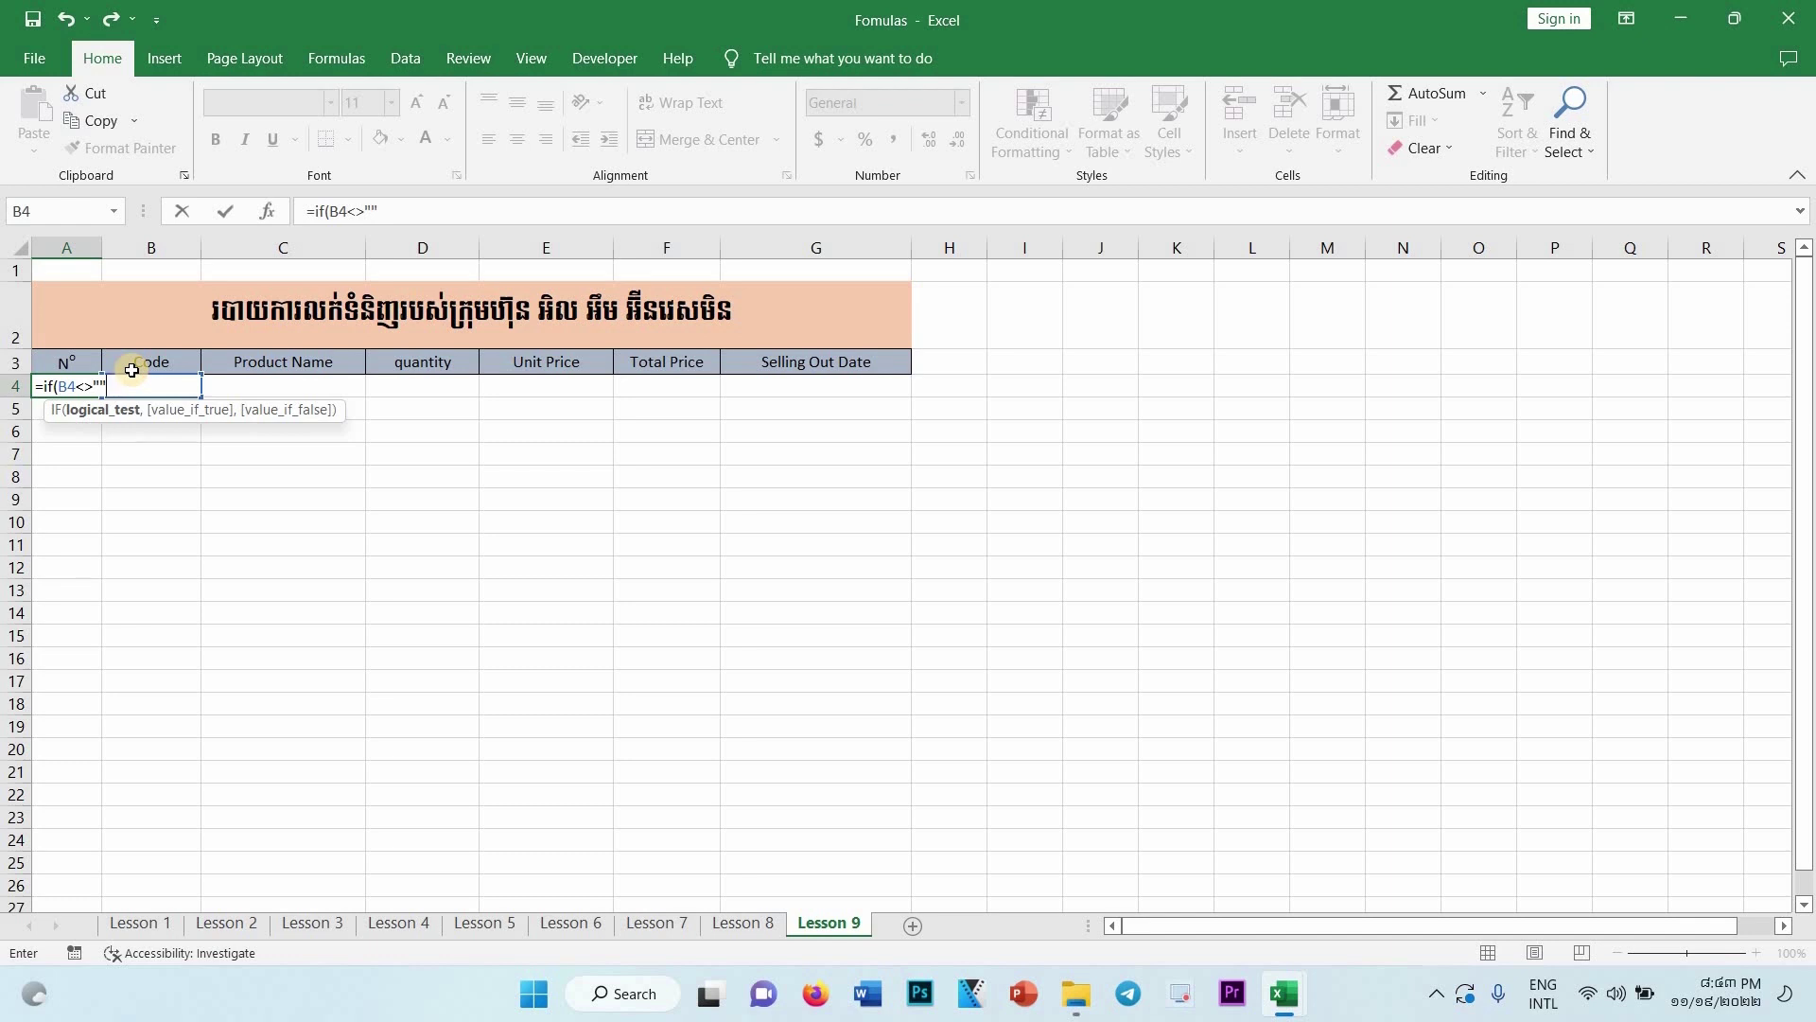
{"action": "type", "text": ","}
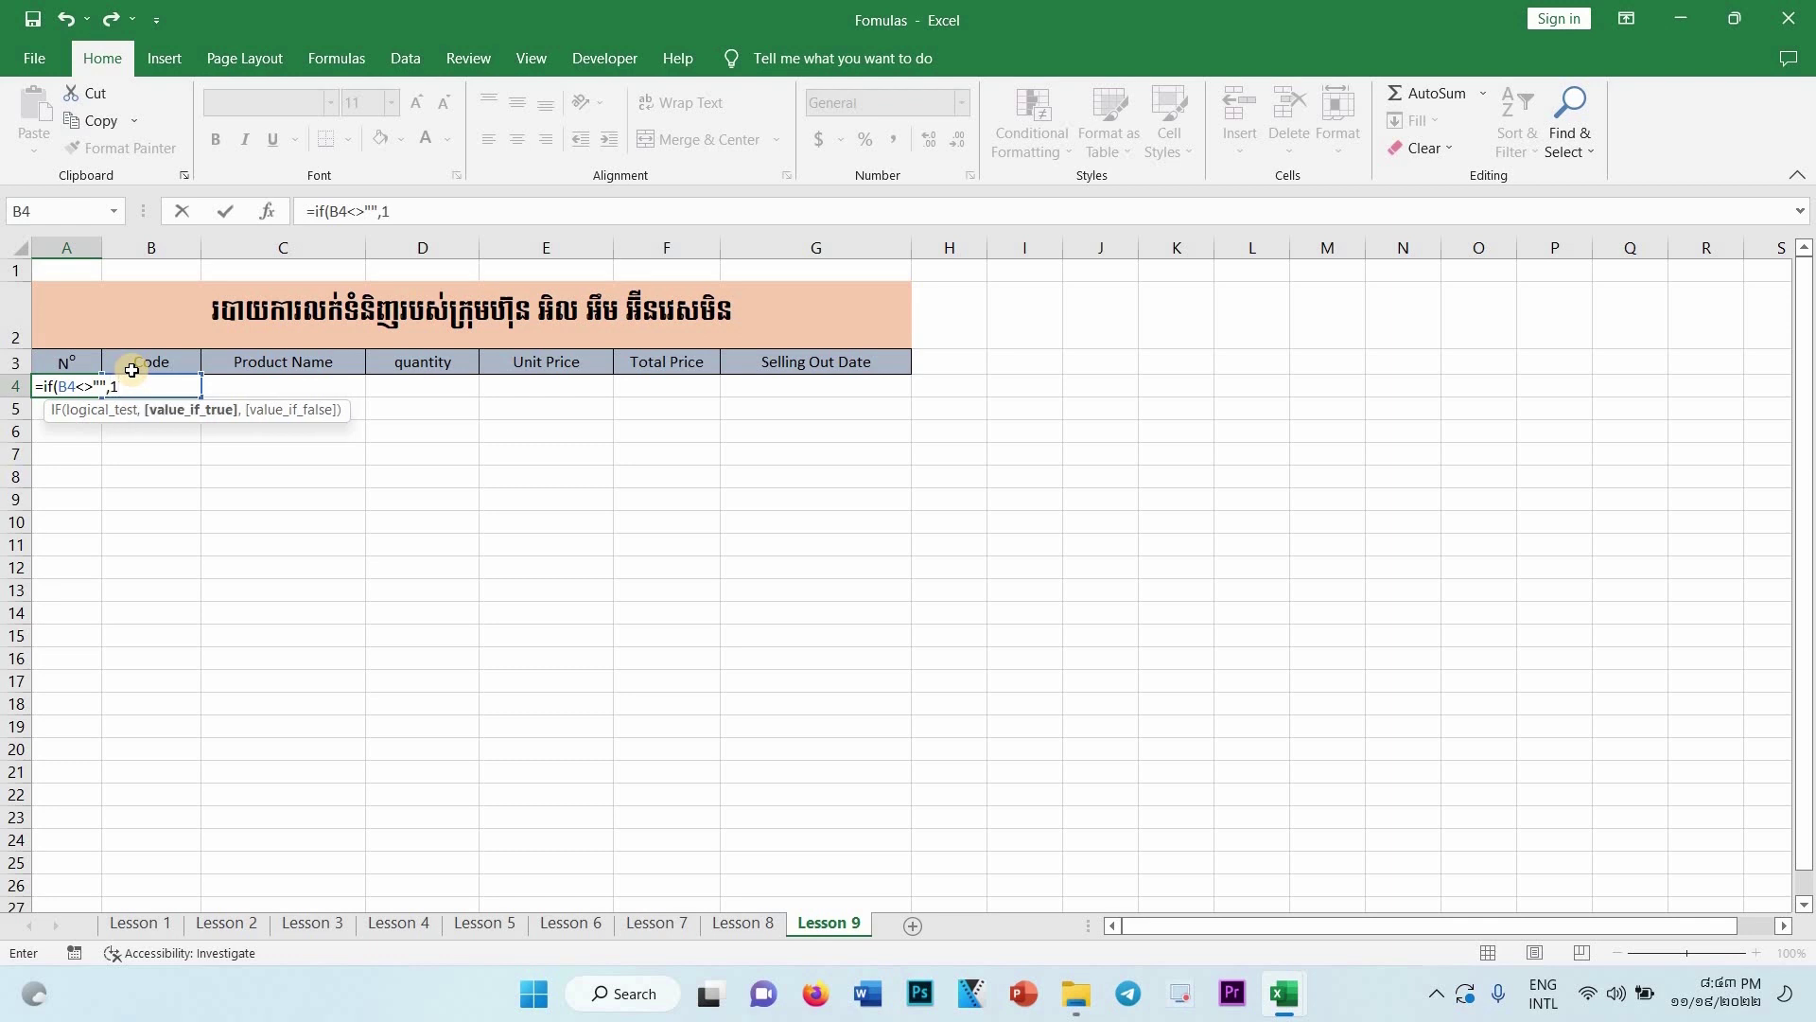
{"action": "type", "text": "1,"}
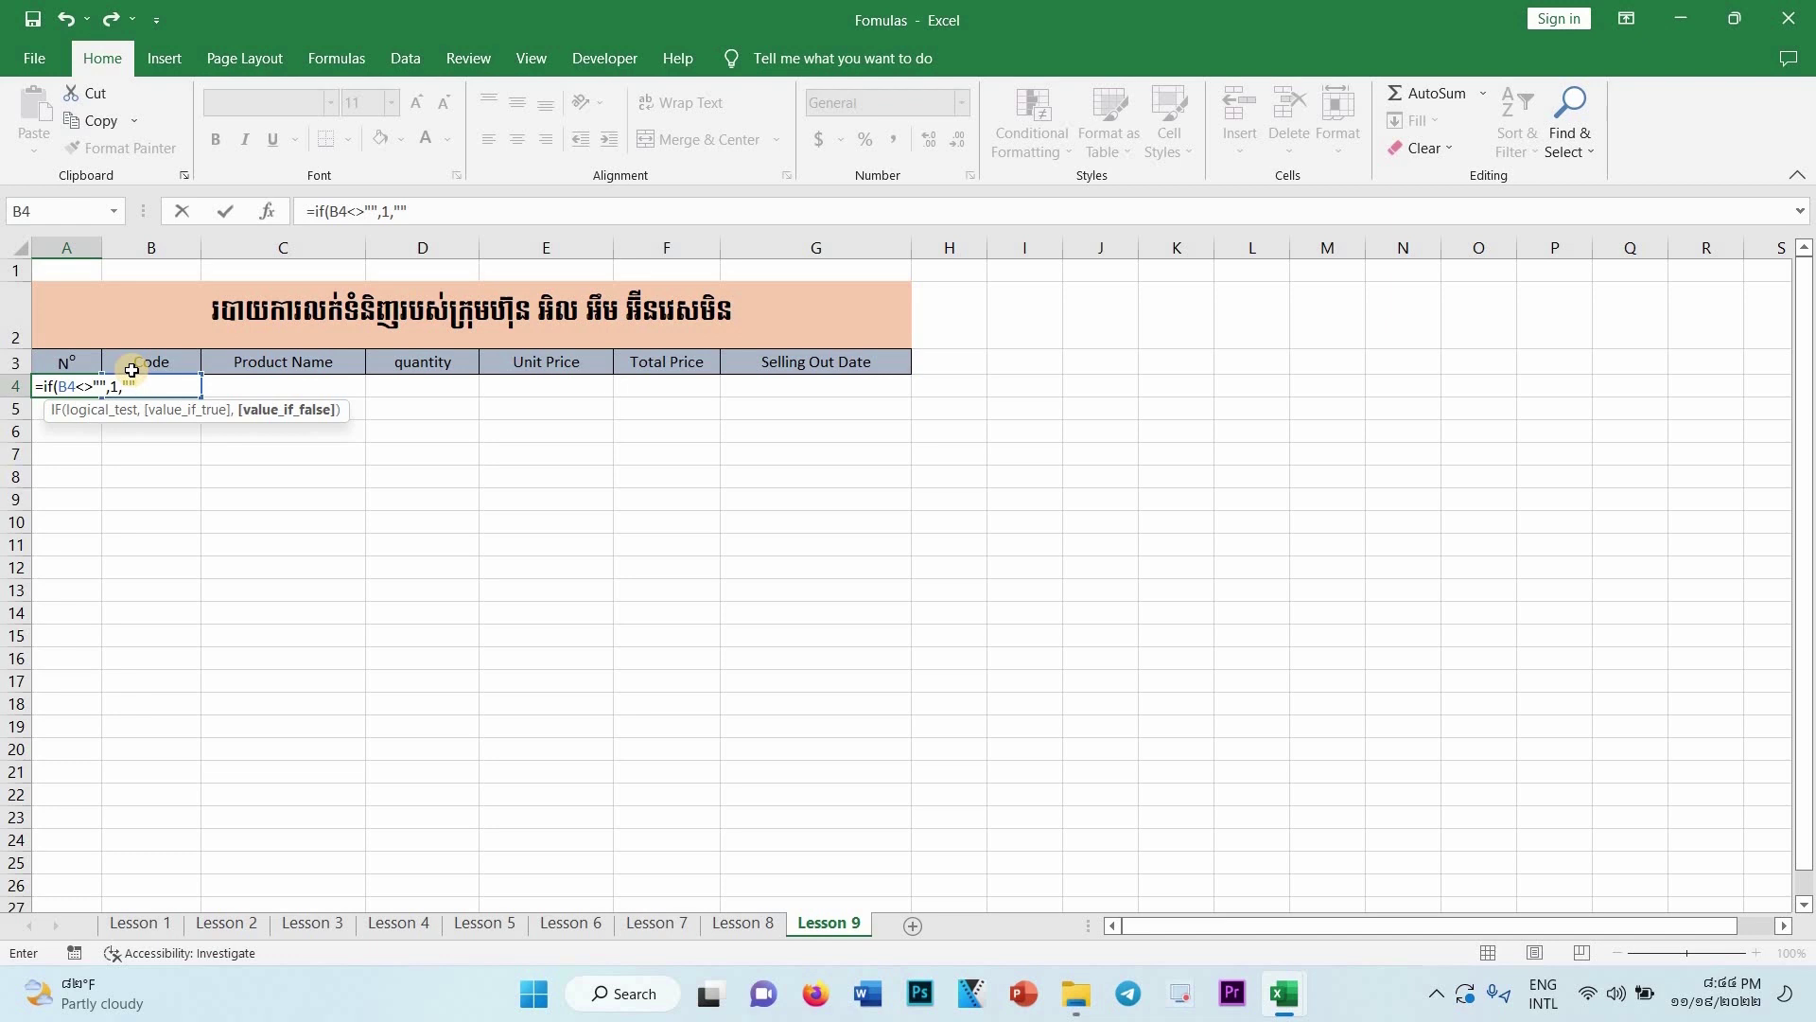
{"action": "type", "text": ")"}
{"action": "key", "text": "Return"}
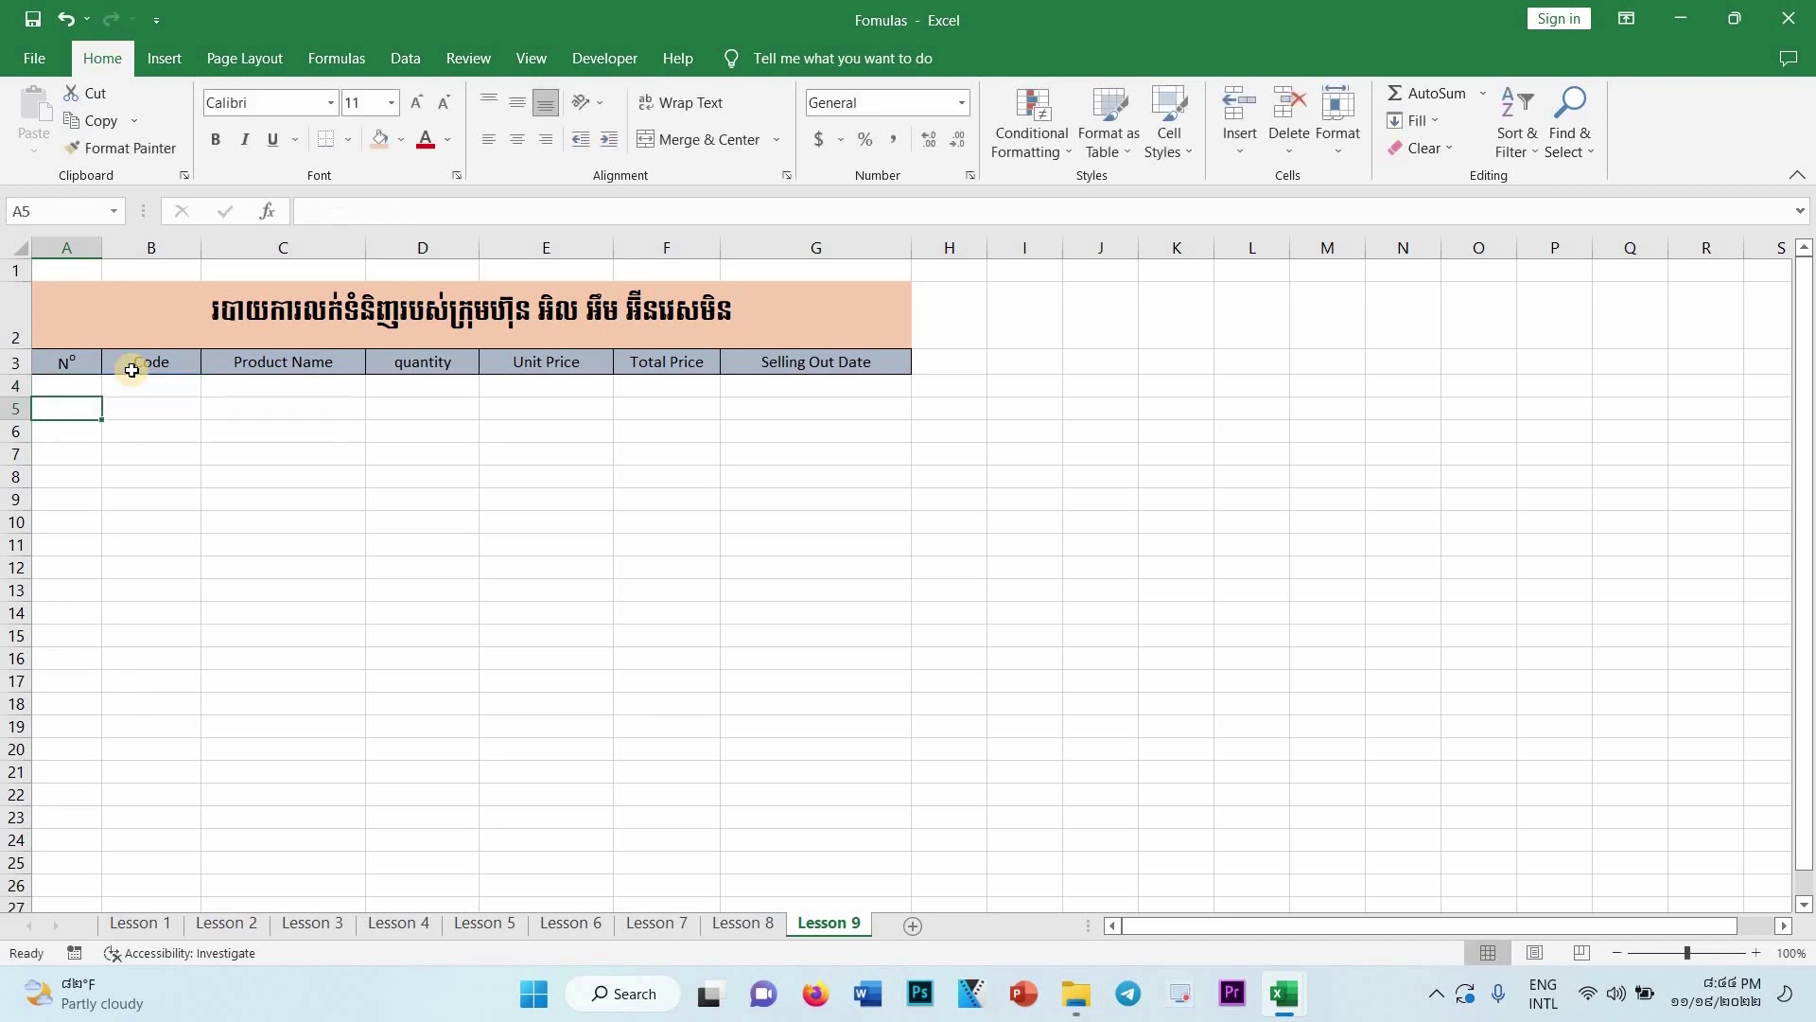
{"action": "left_click", "coordinate": [128, 386]}
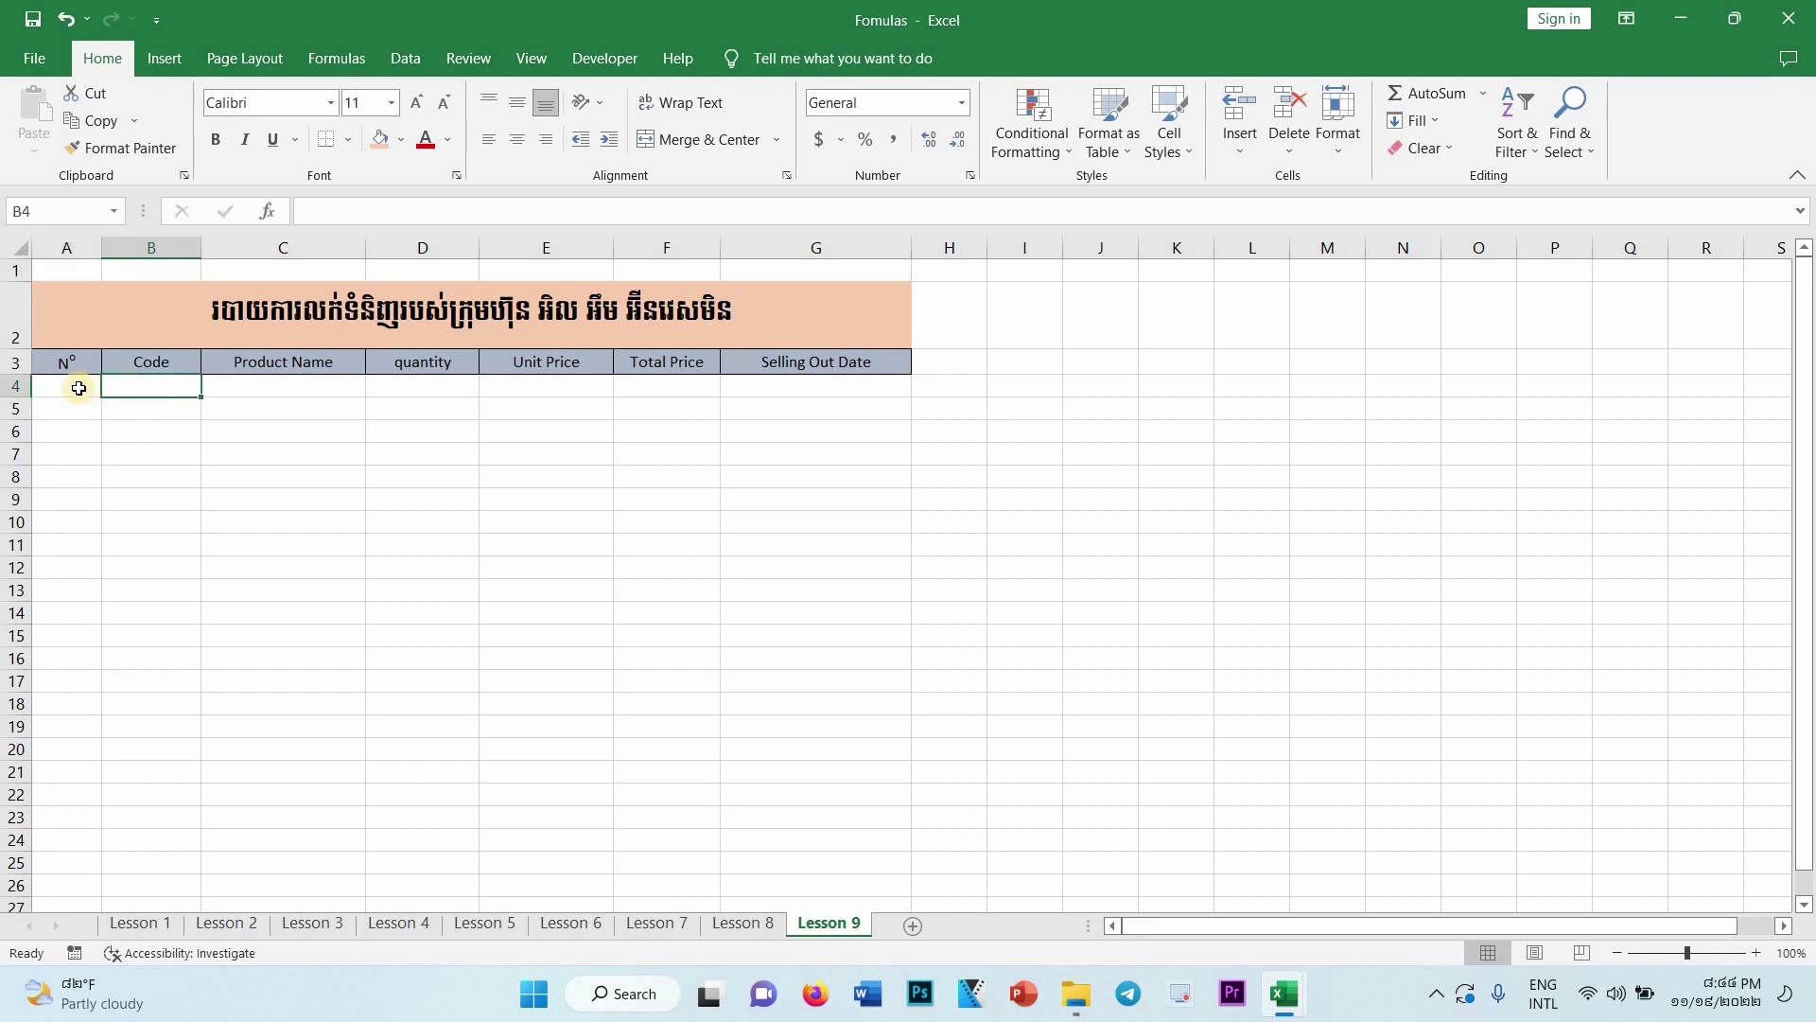
{"action": "key", "text": "Down"}
{"action": "key", "text": "Down"}
{"action": "key", "text": "Down"}
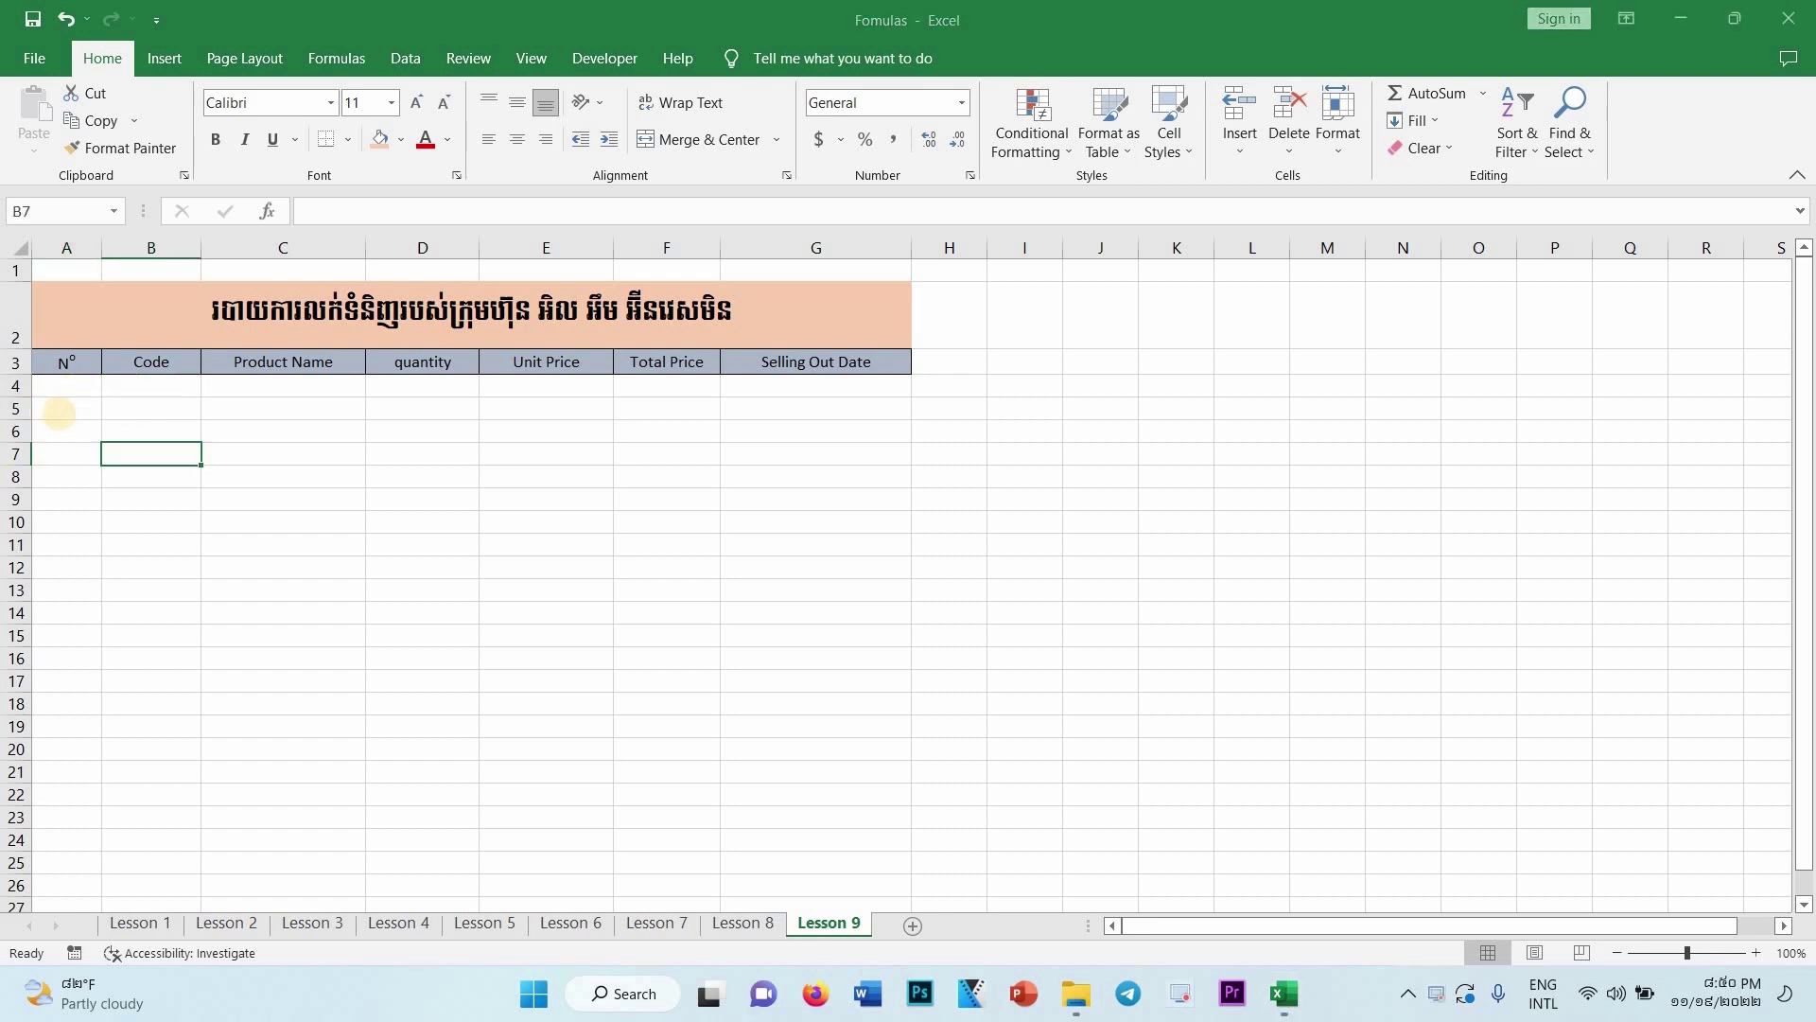
Step: Begin an IF formula in cell A5 with the logical test B5<>""
{"action": "left_click", "coordinate": [53, 403]}
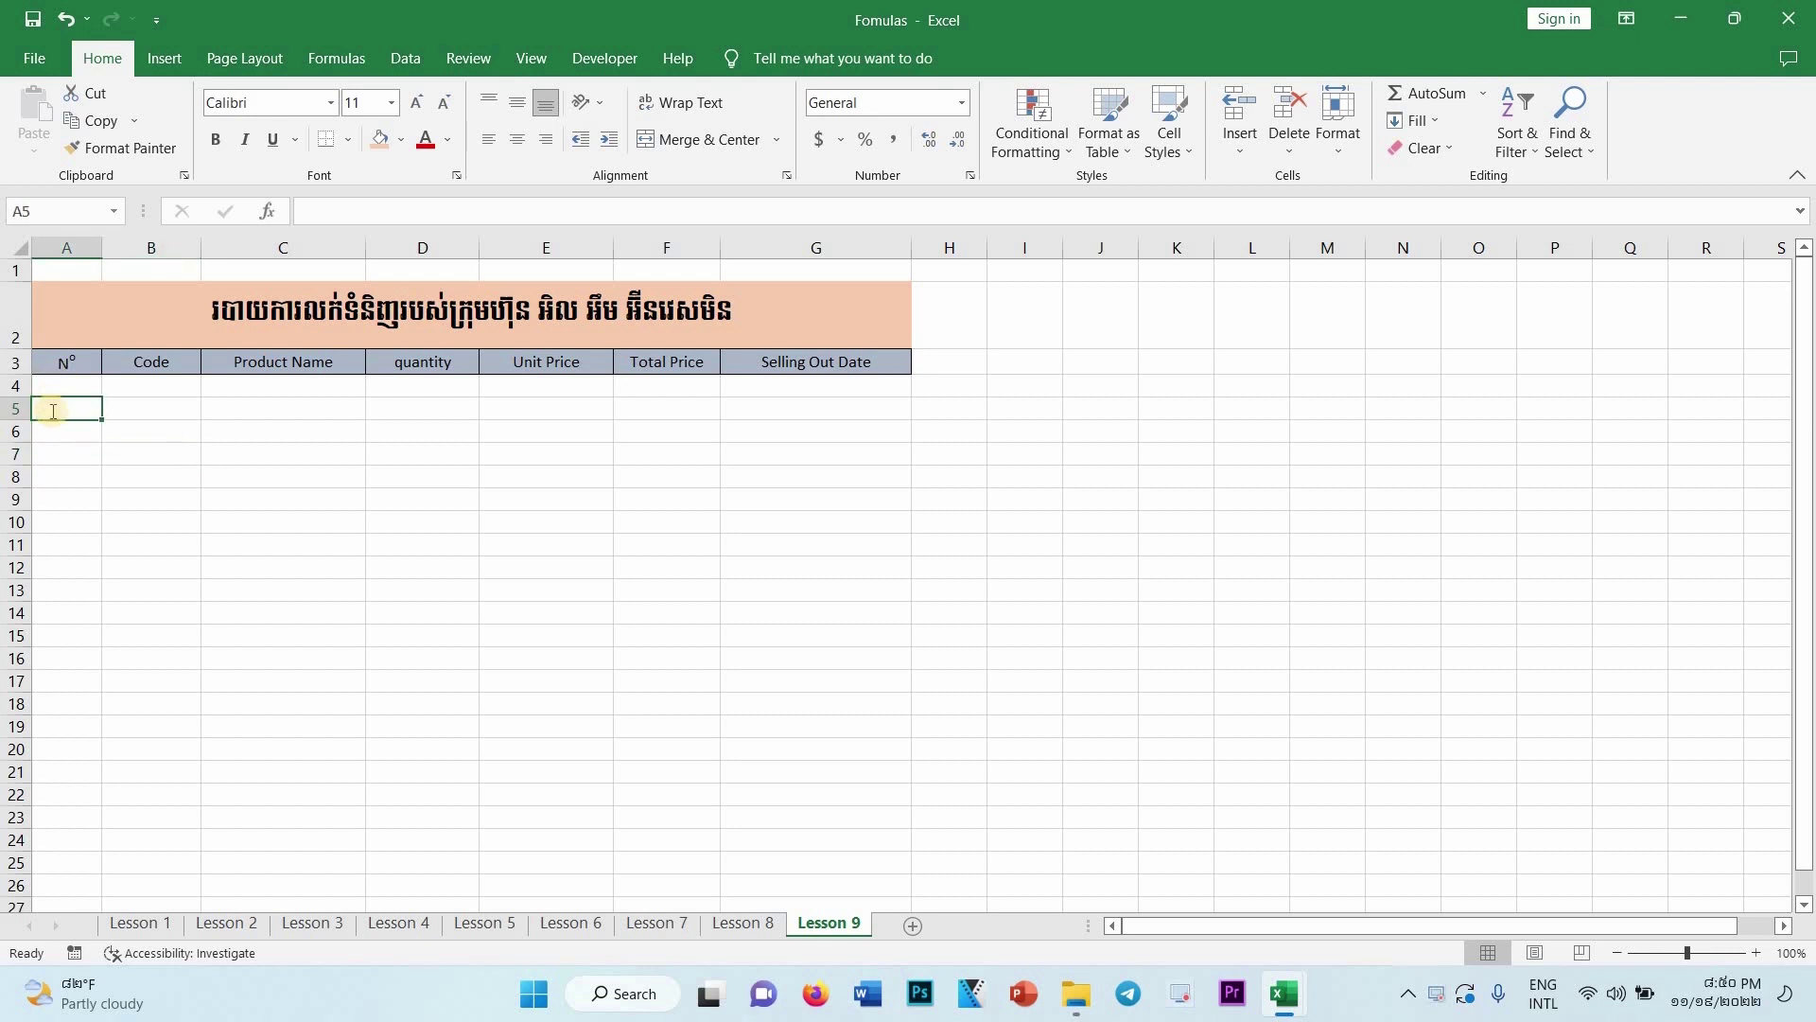
{"action": "type", "text": "=if"}
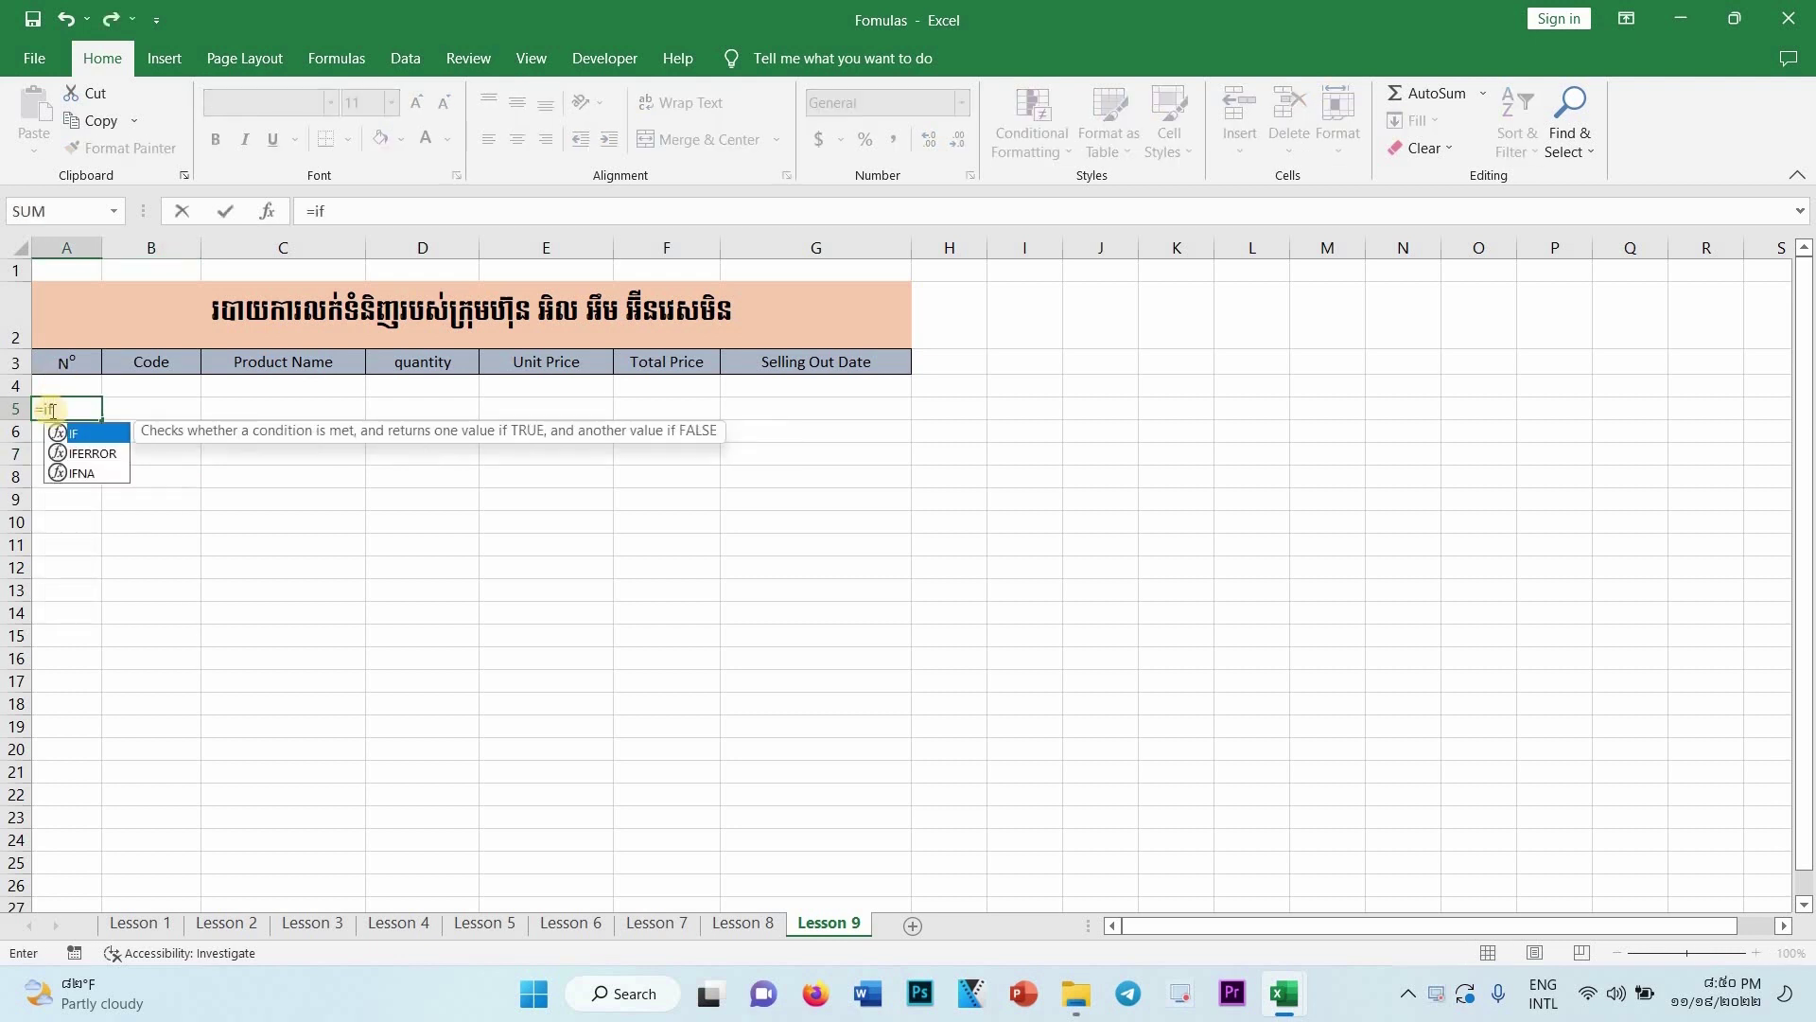
{"action": "type", "text": "("}
{"action": "left_click", "coordinate": [122, 408]}
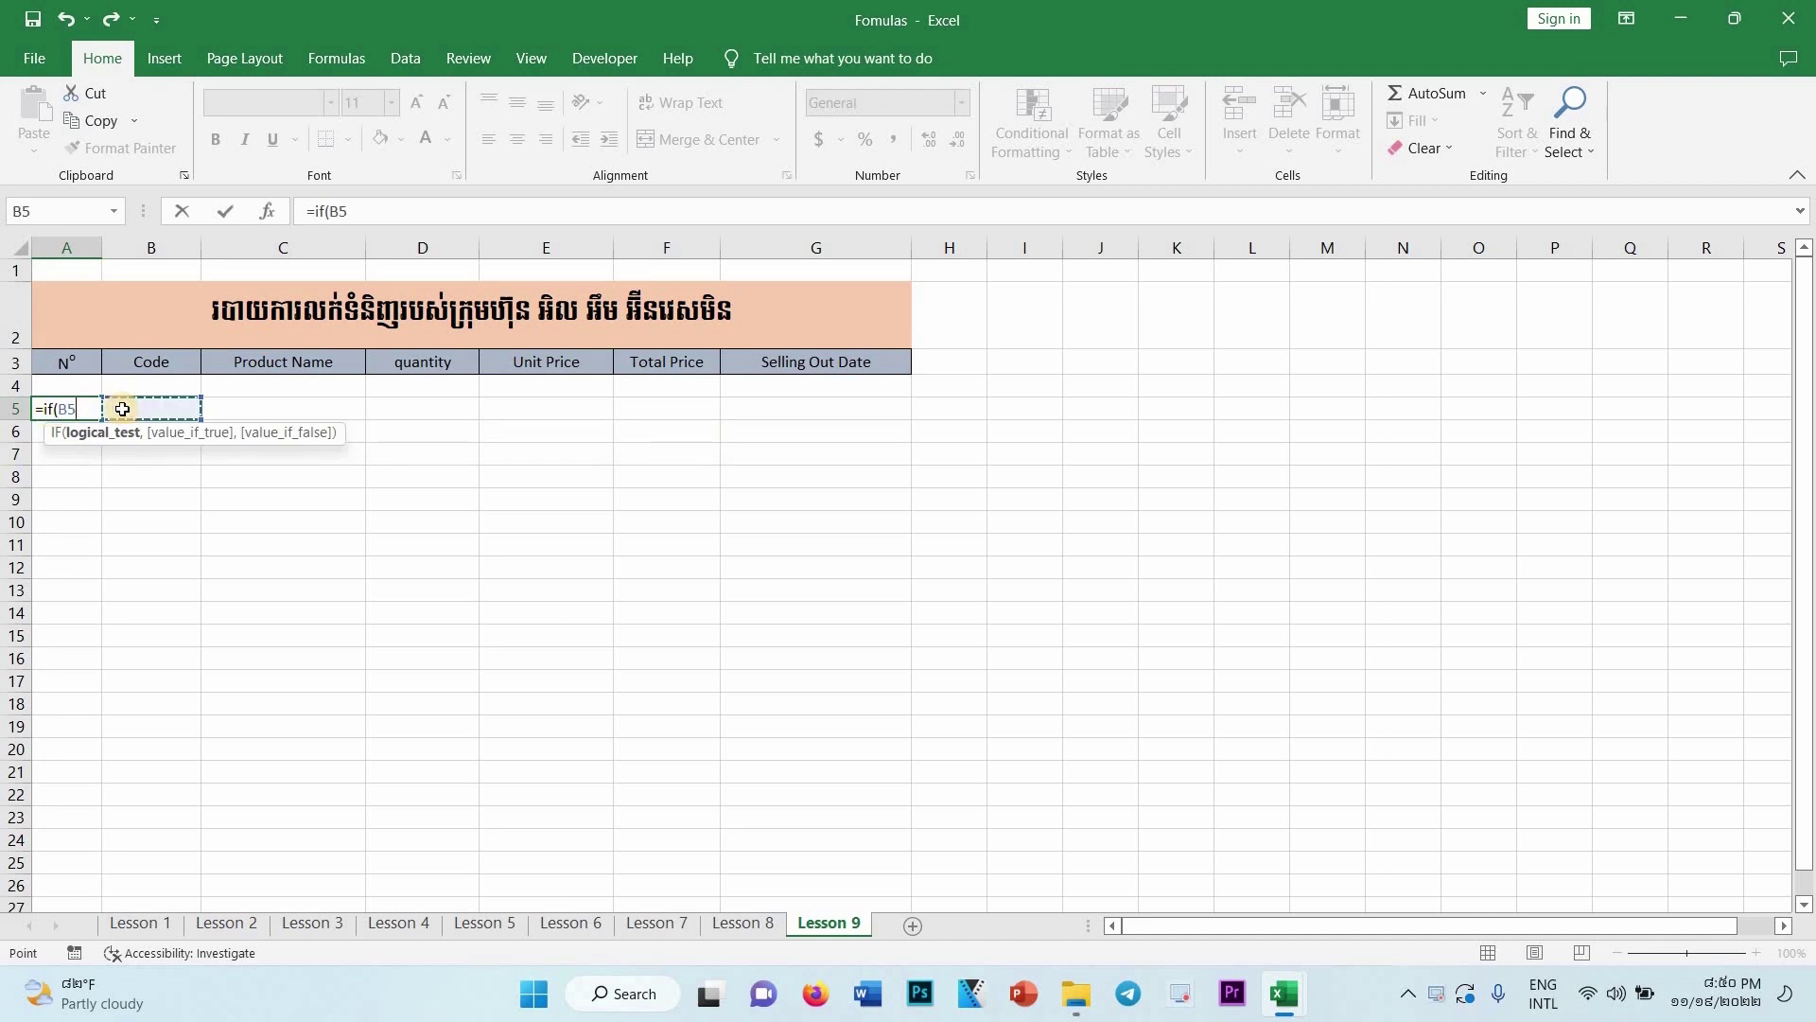
{"action": "type", "text": "<>\"\""}
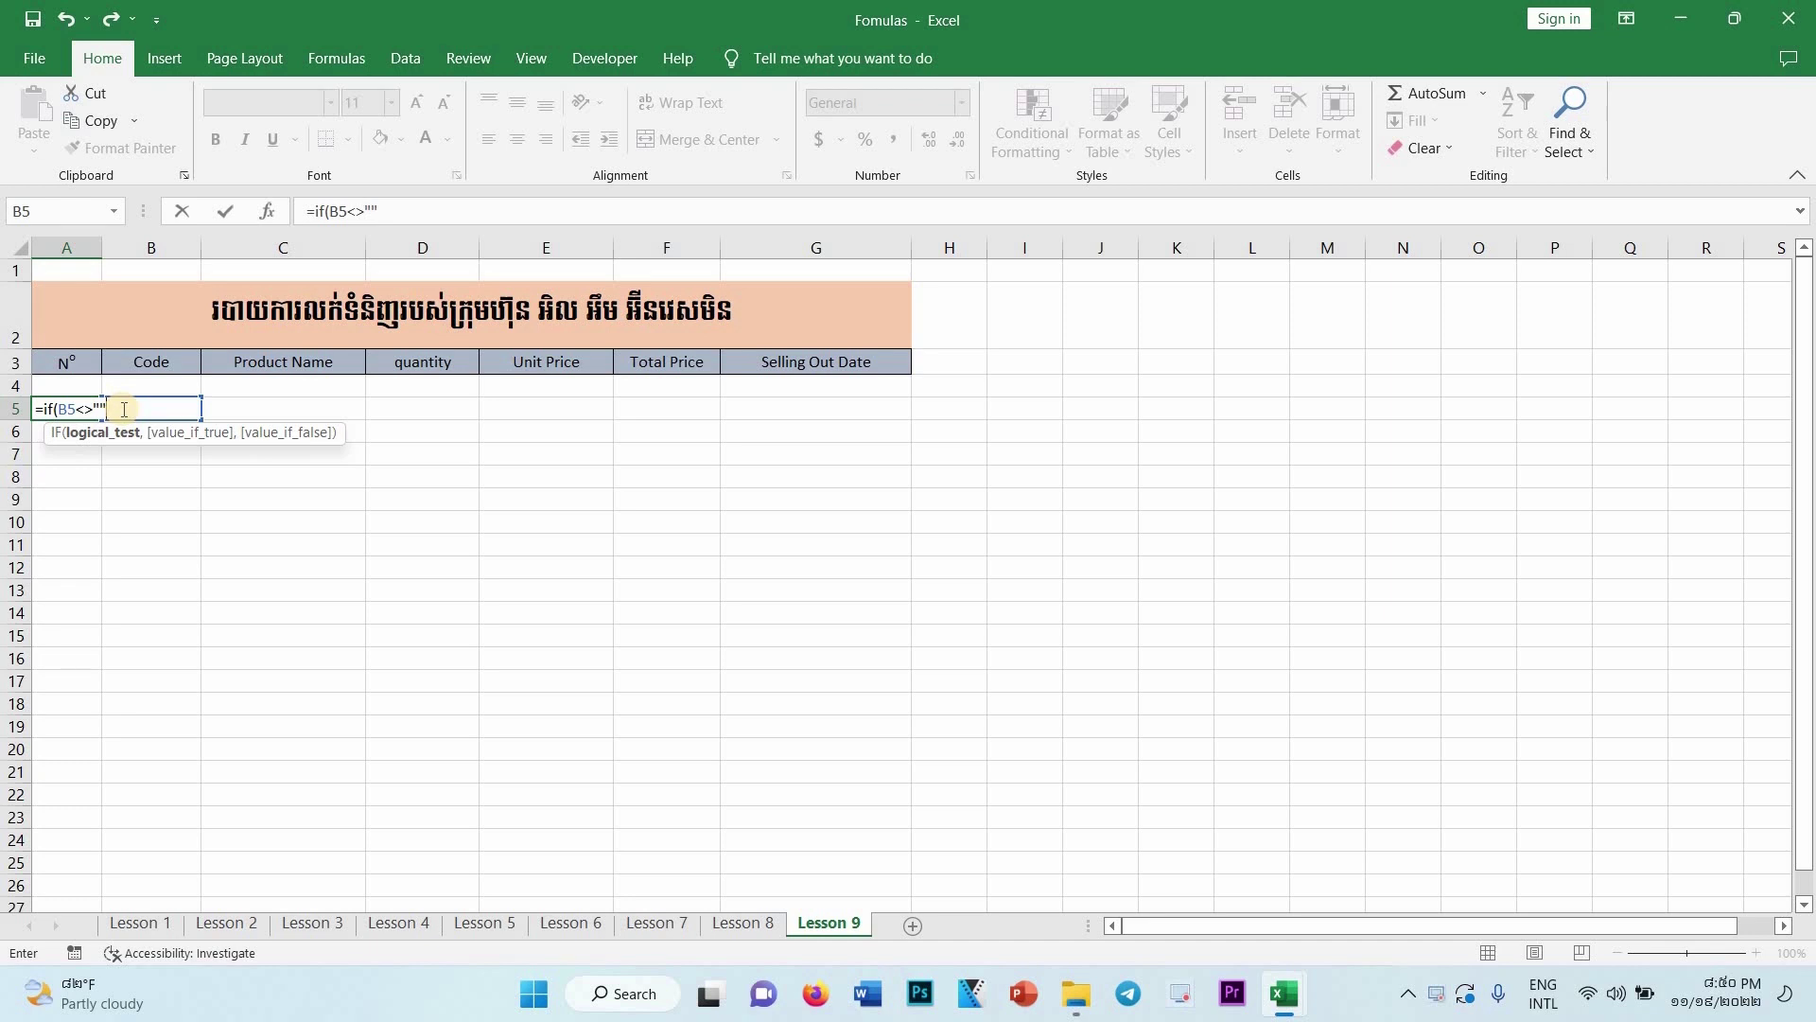
{"action": "type", "text": ","}
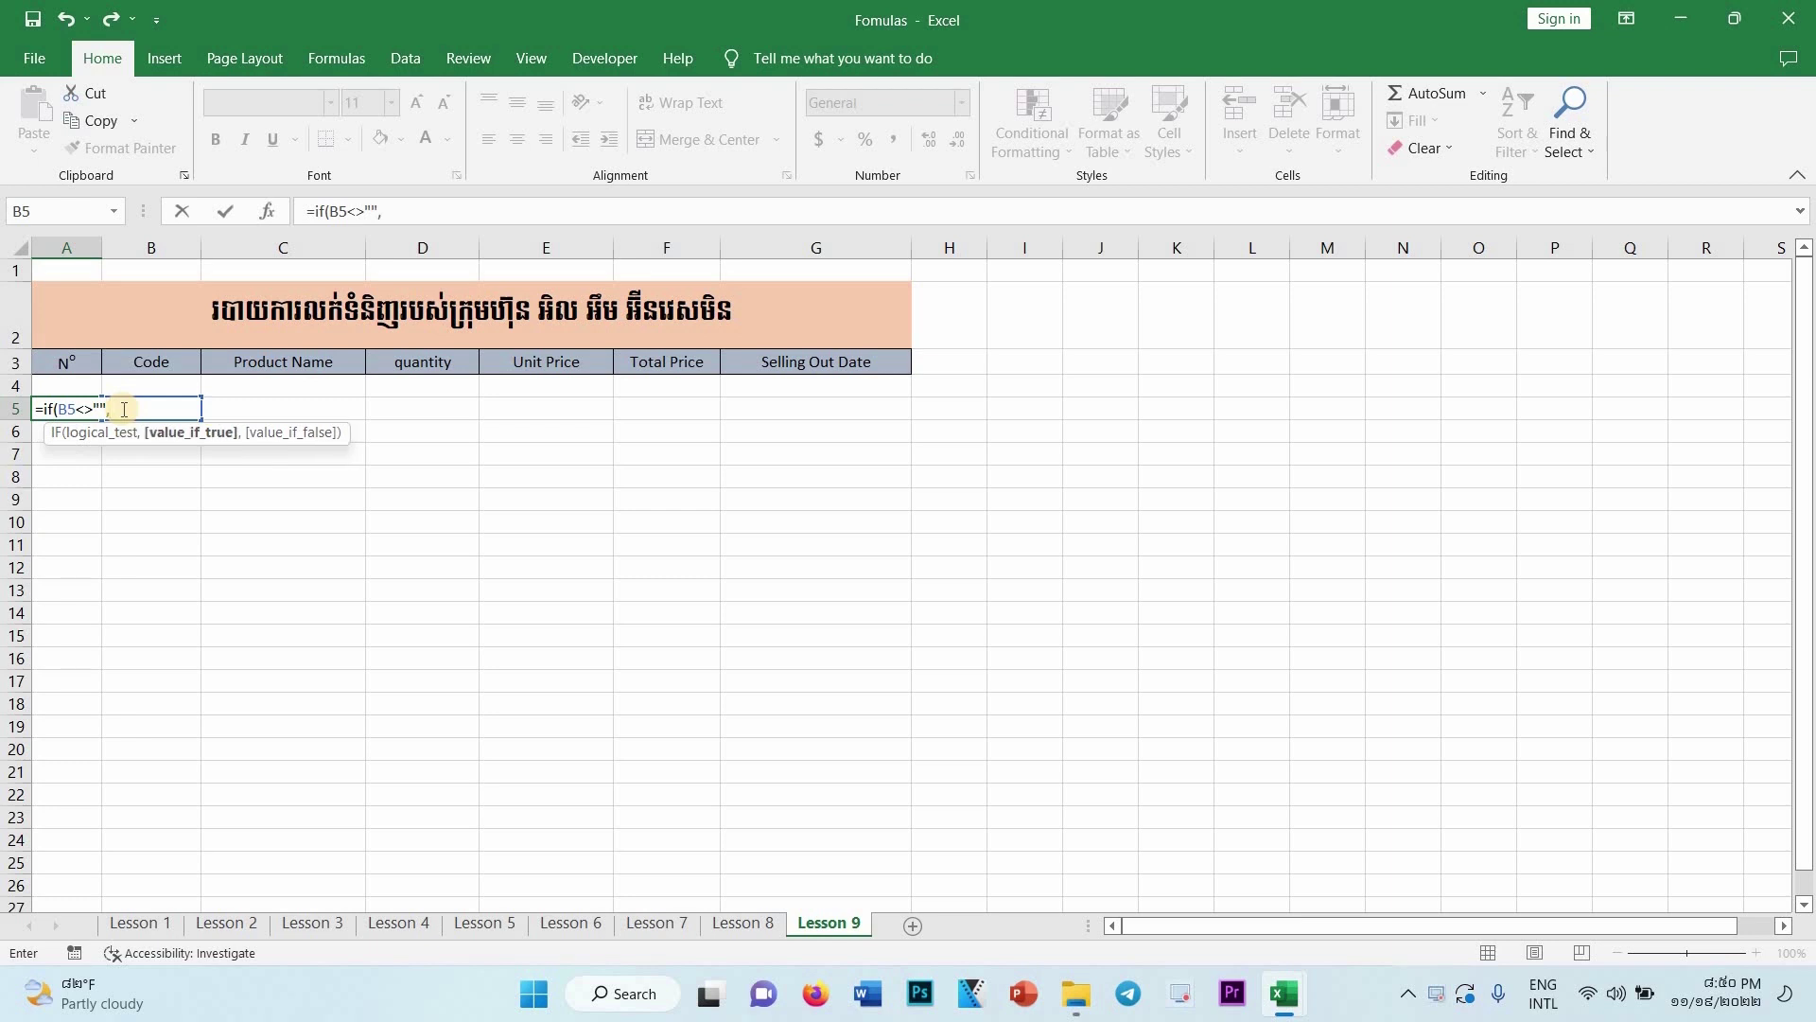
Step: Complete the A5 formula with MAX($A$4:$A4)+1 as the true value and "" as the false value
{"action": "type", "text": "max"}
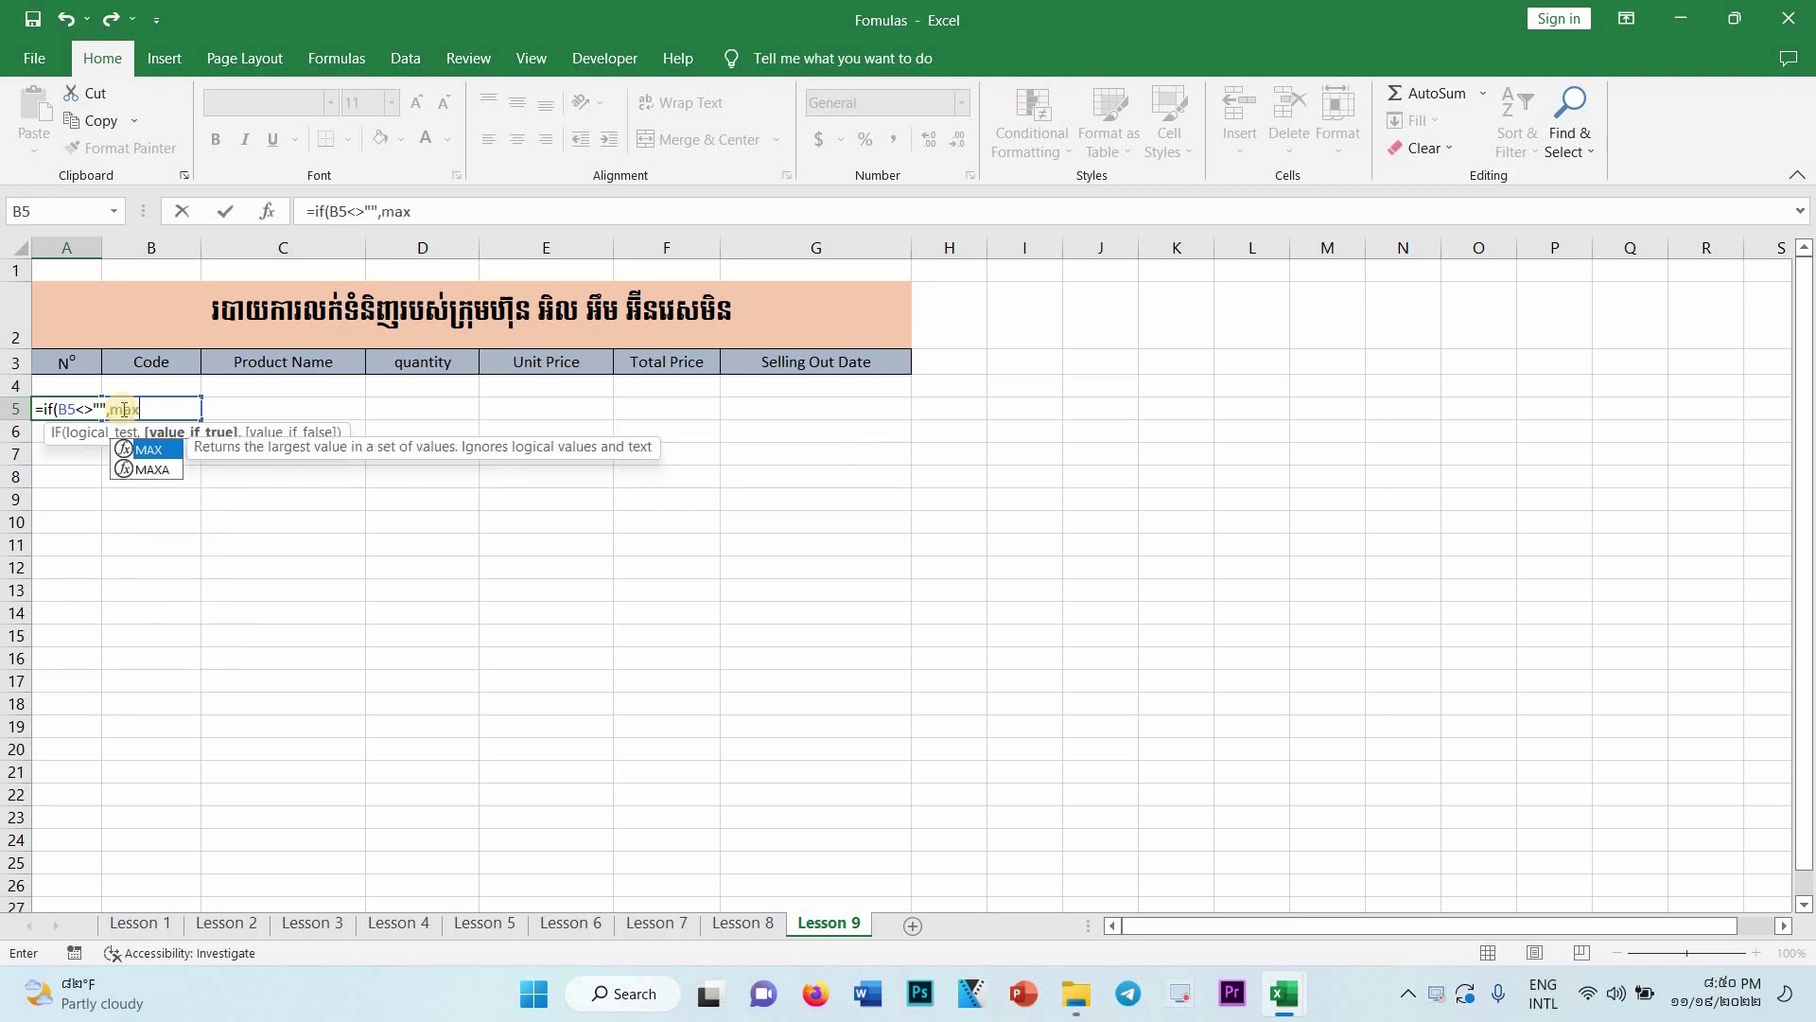
{"action": "type", "text": "("}
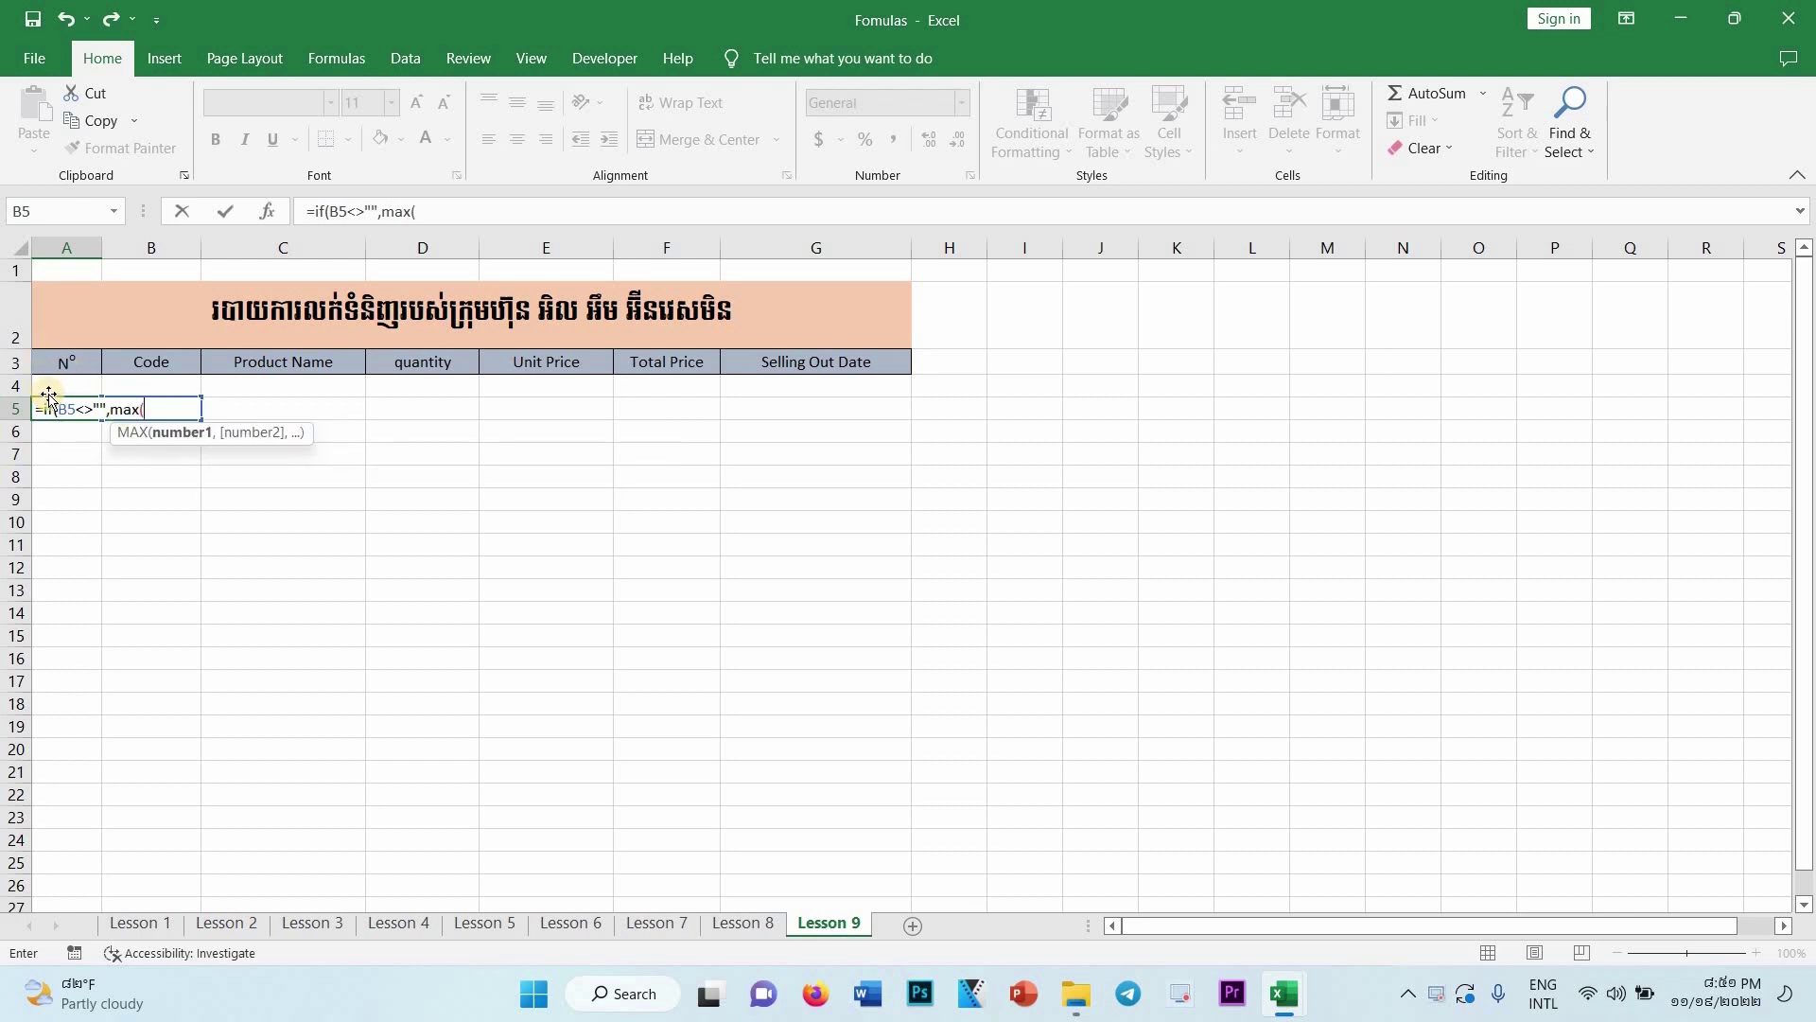
{"action": "left_click", "coordinate": [55, 384]}
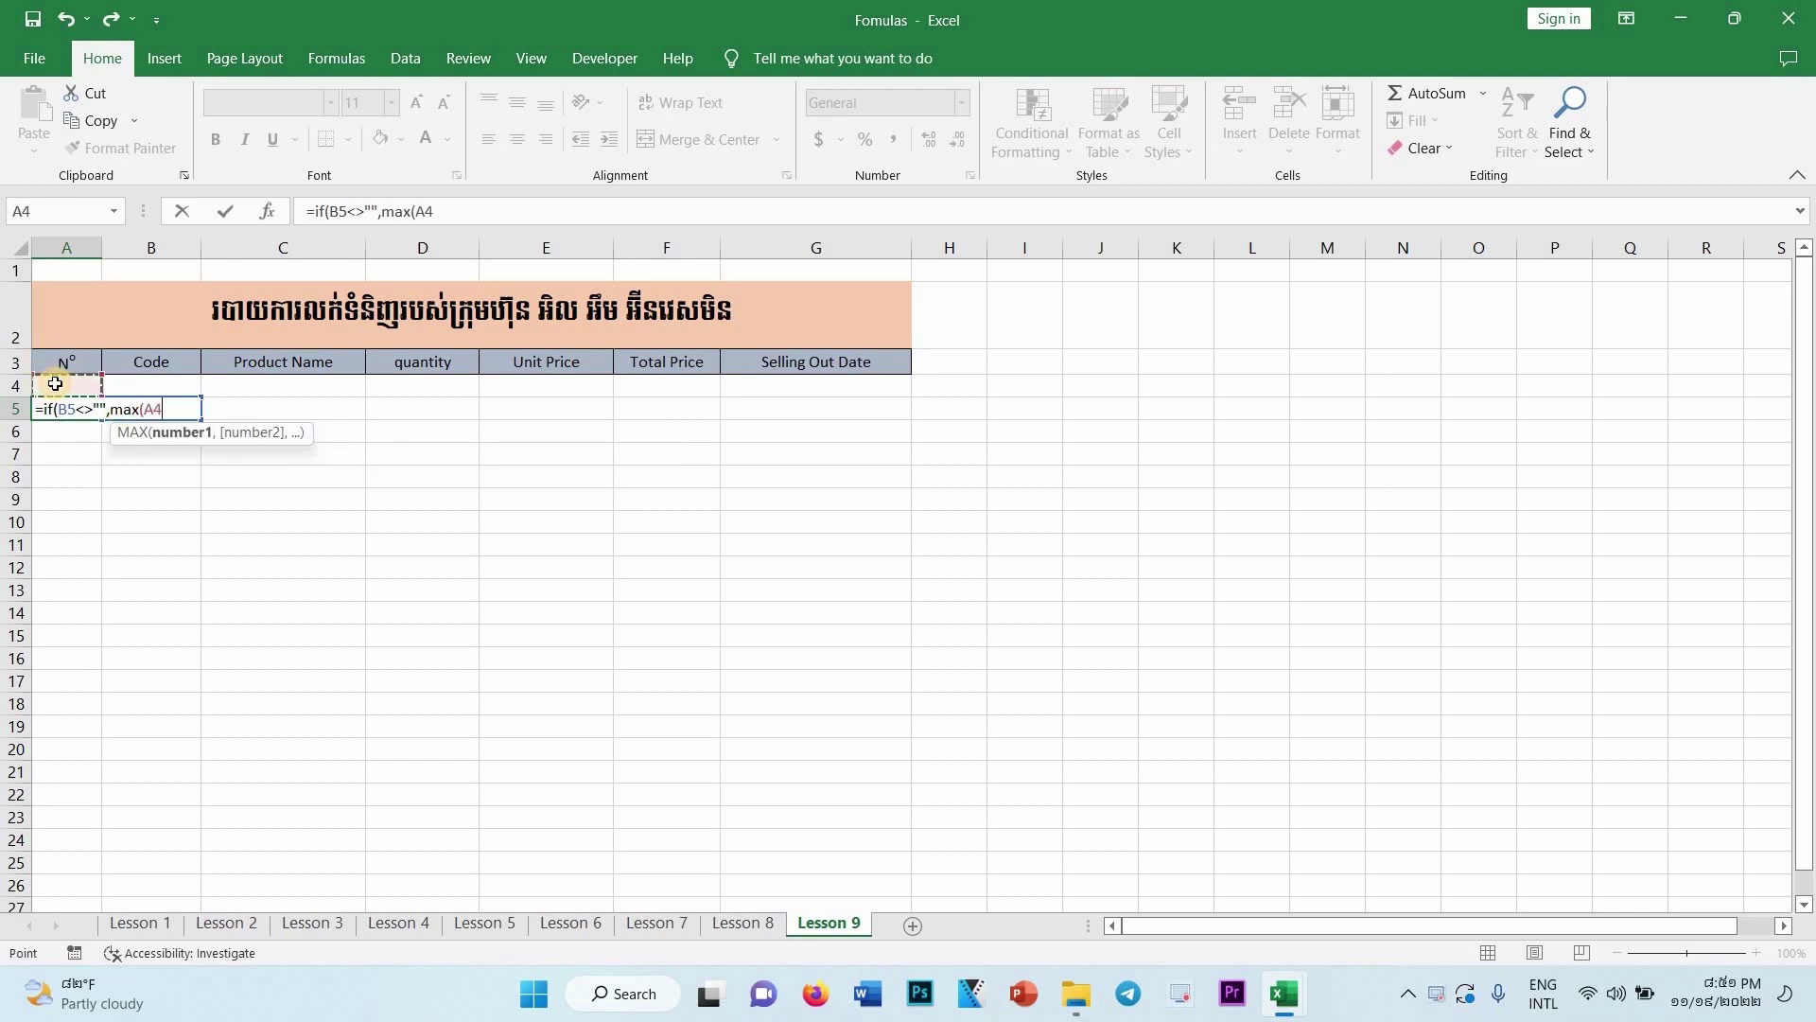
{"action": "left_click", "coordinate": [146, 409]}
{"action": "type", "text": "$A"}
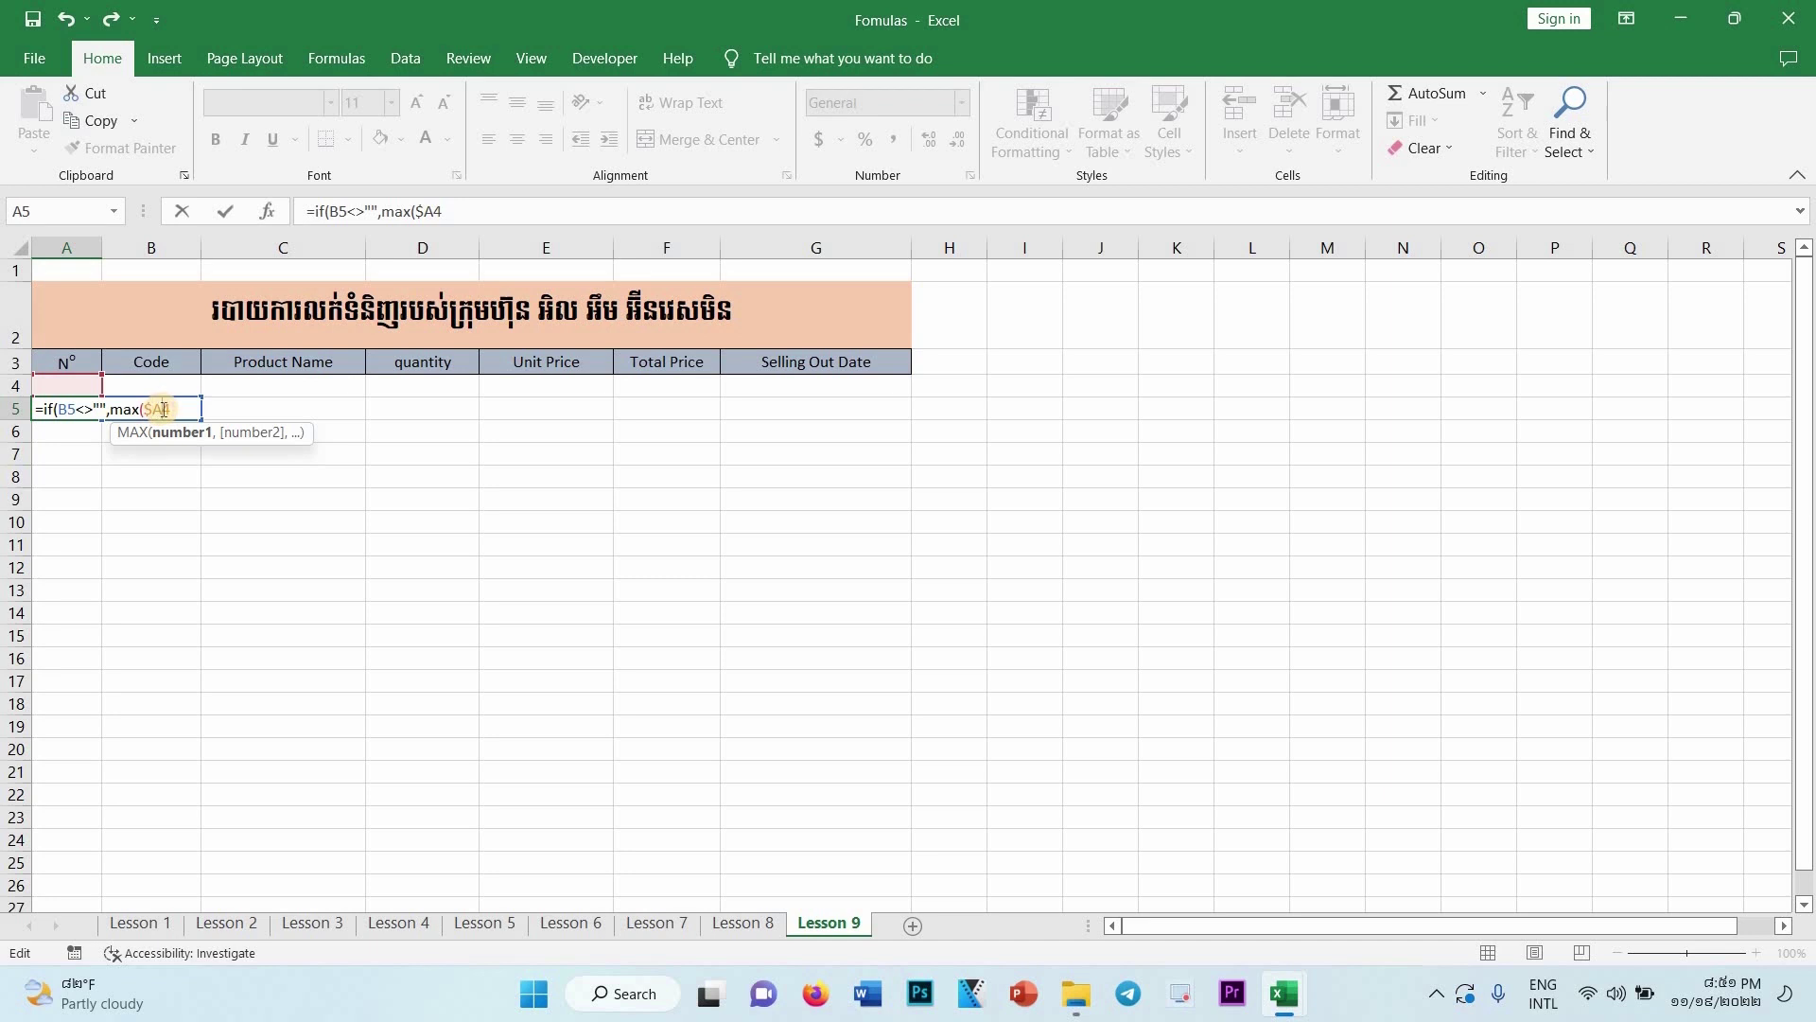
{"action": "type", "text": "$4:"}
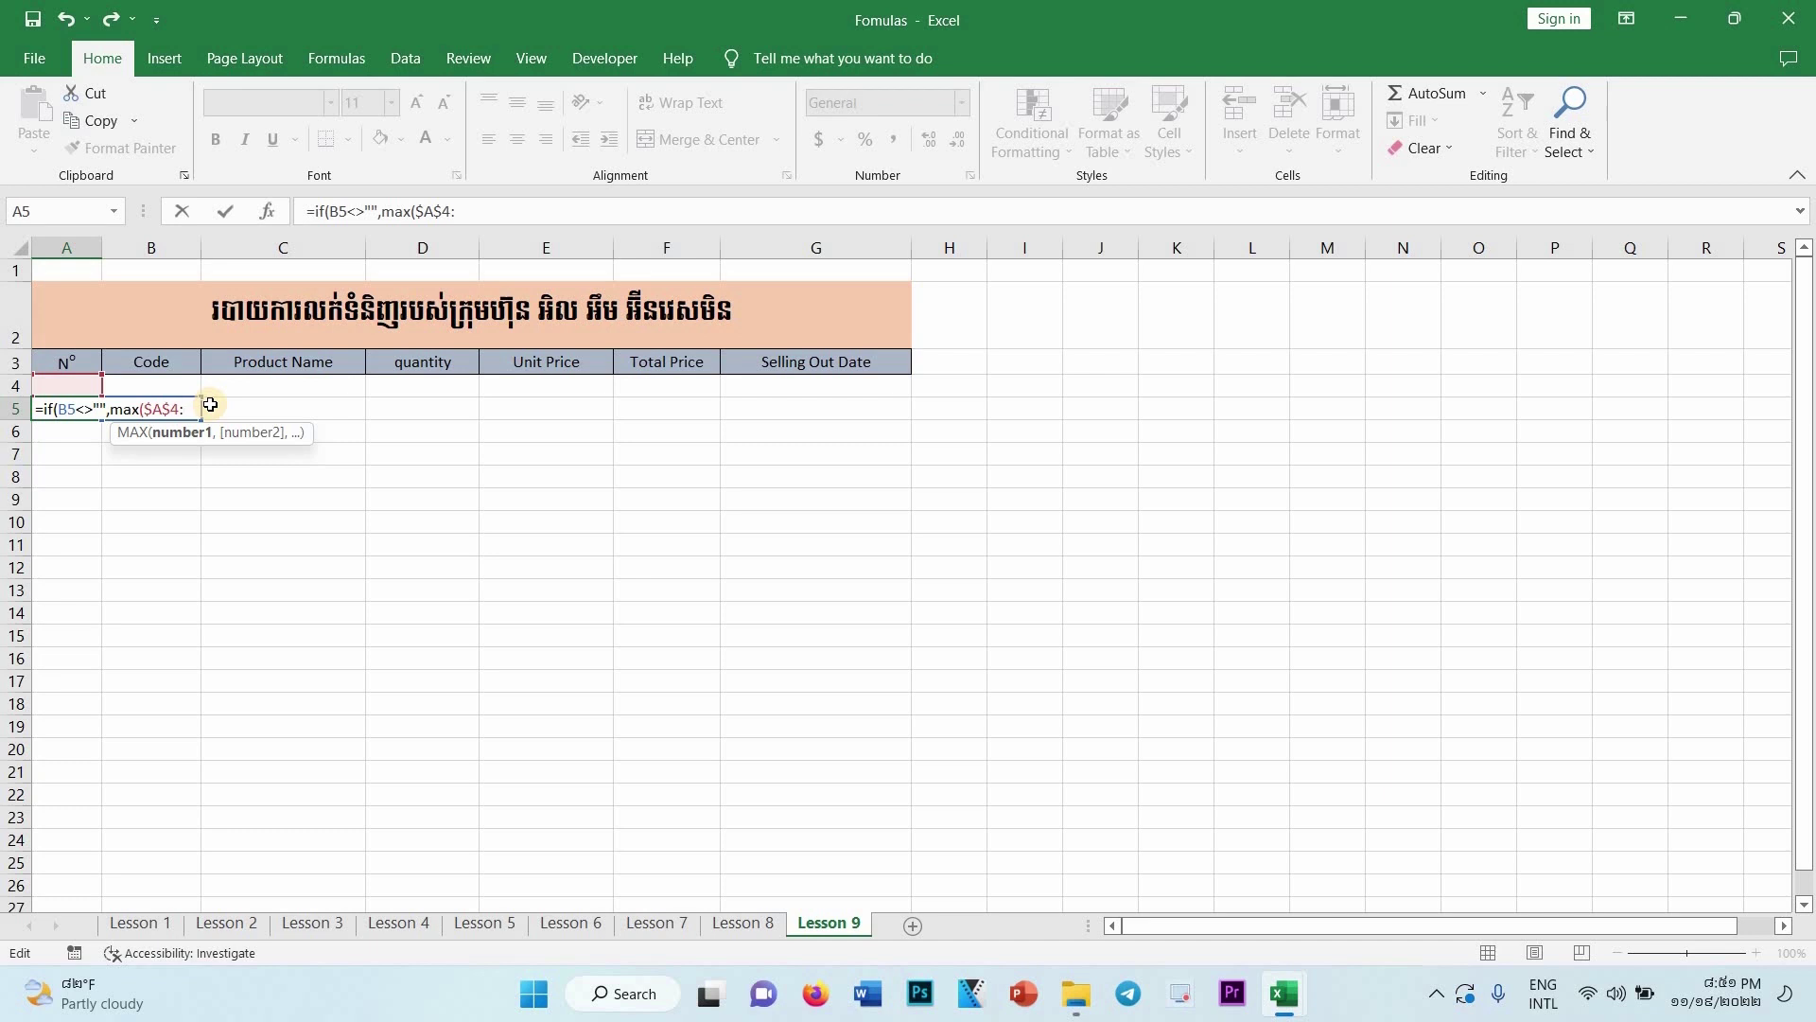
{"action": "type", "text": "$A4"}
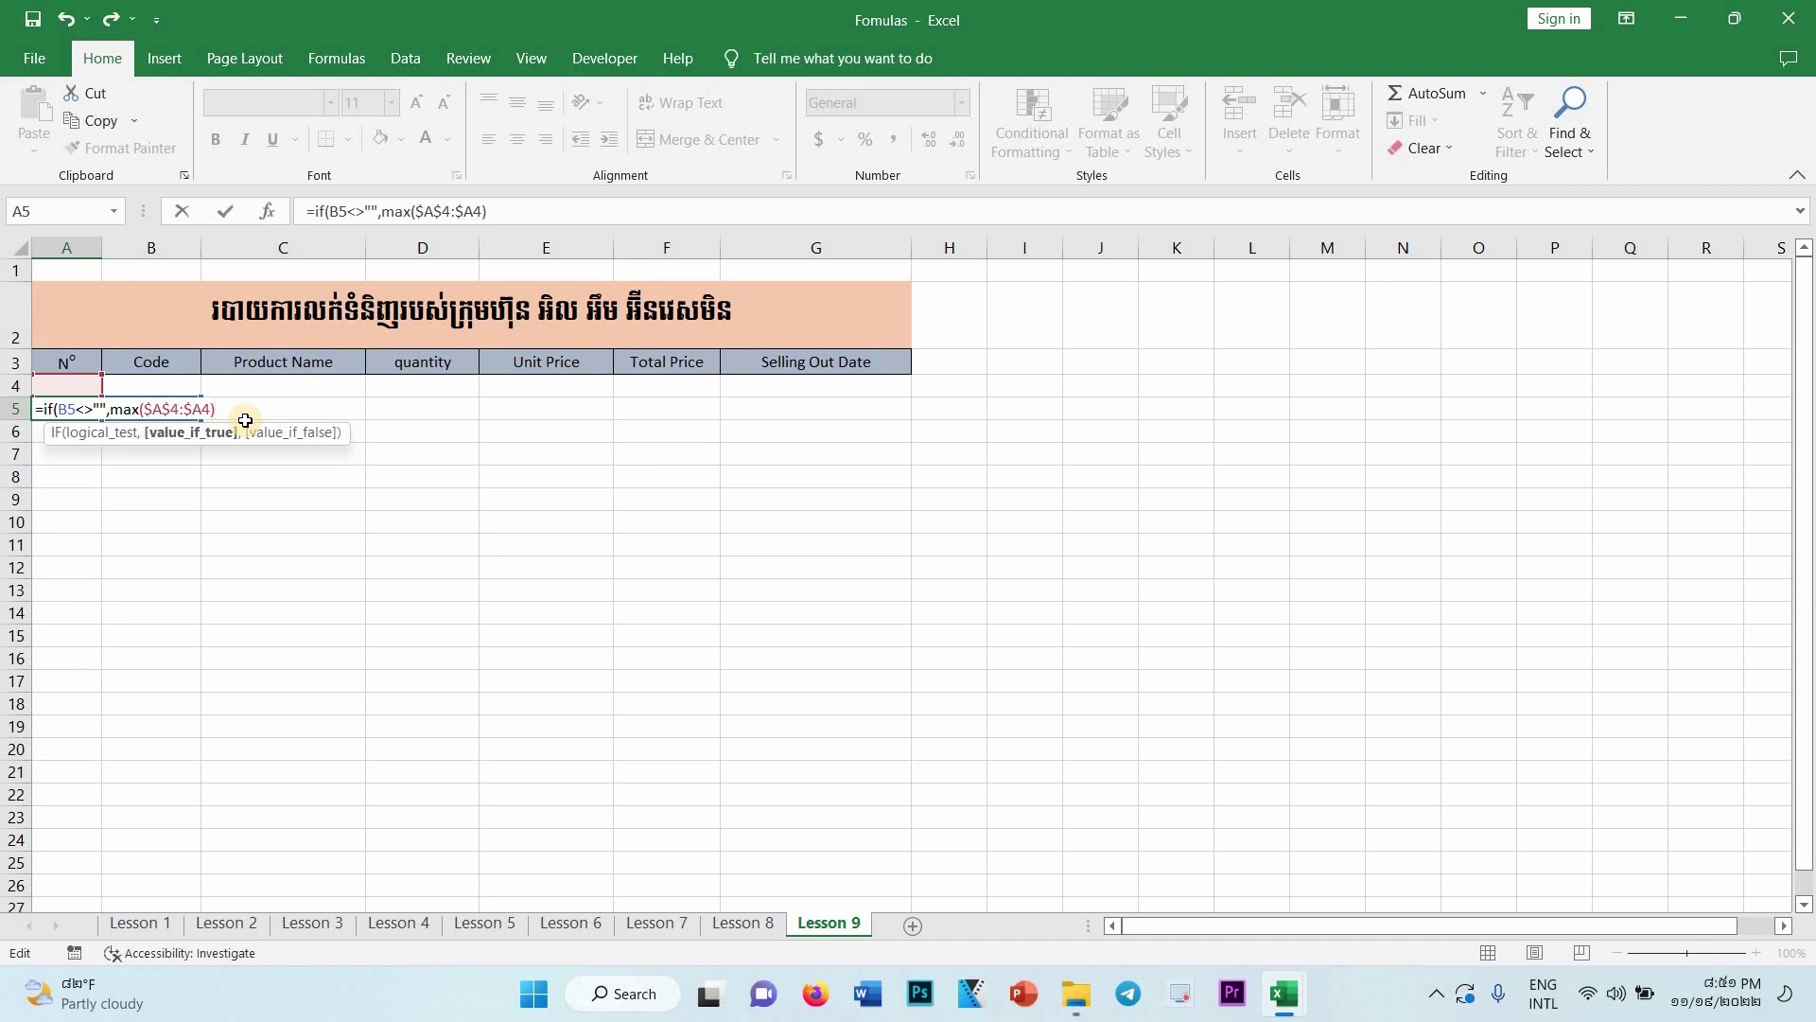
{"action": "type", "text": "1"}
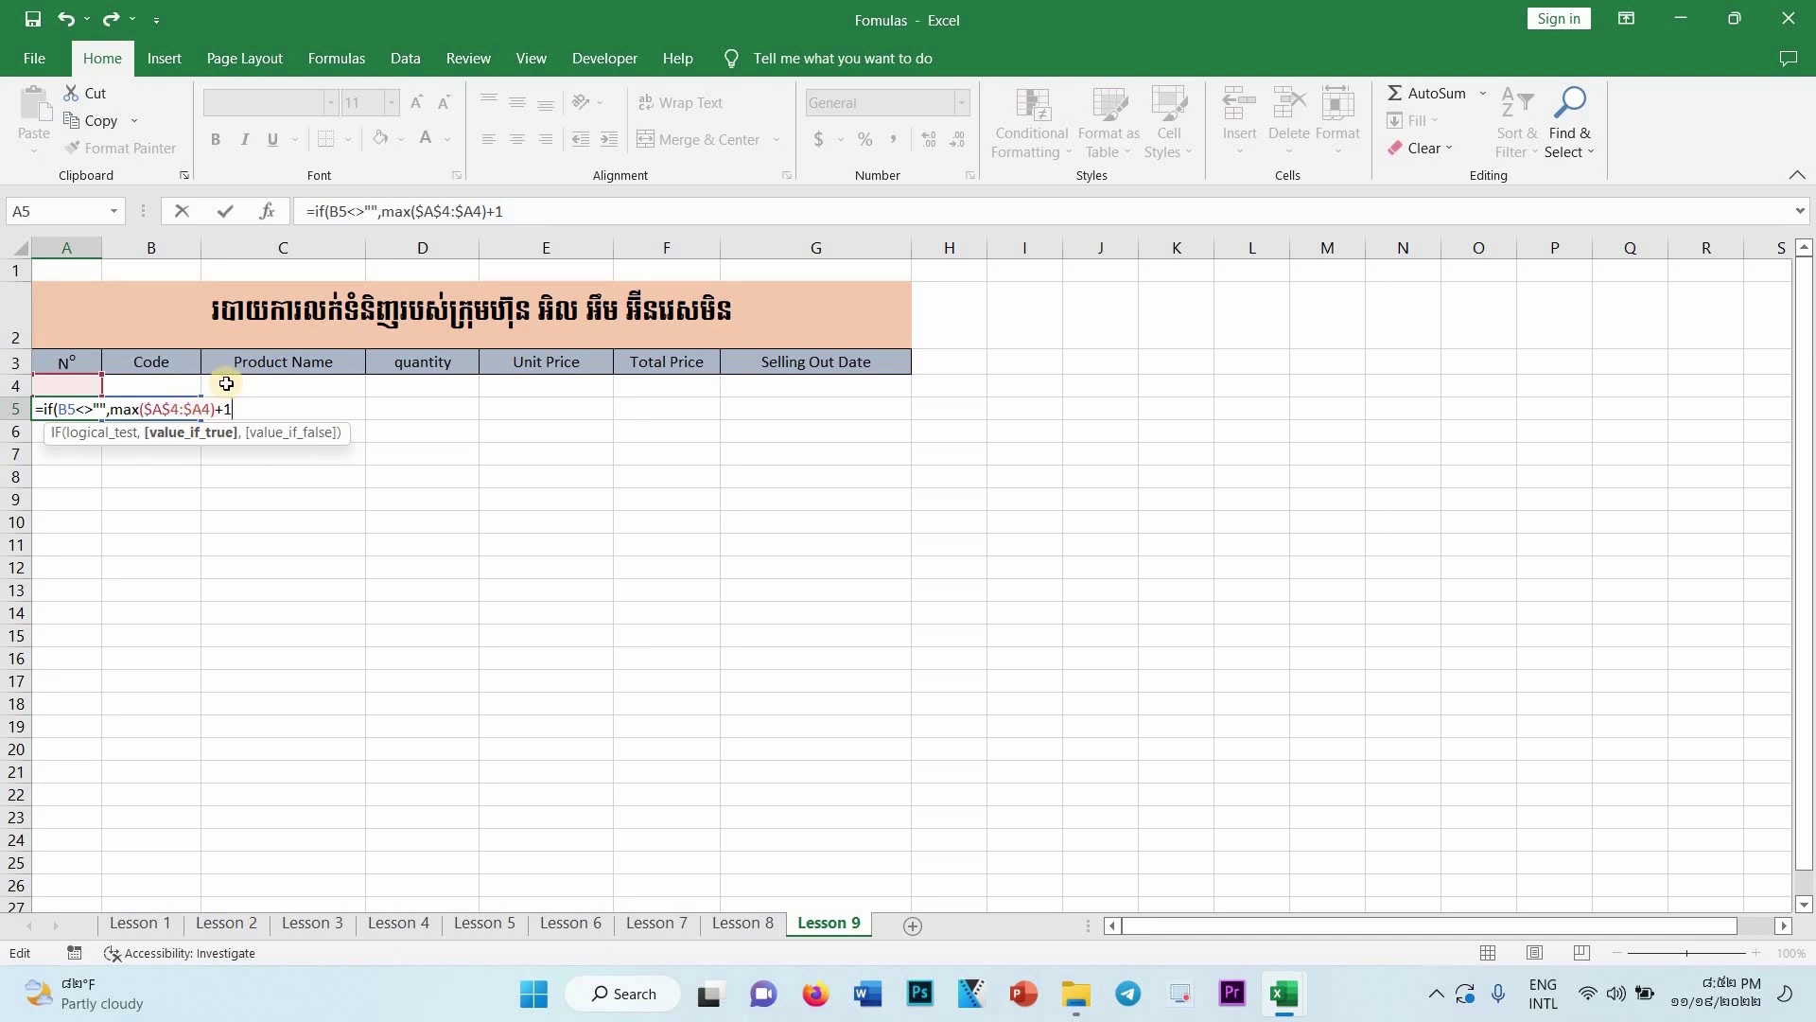
{"action": "type", "text": ","}
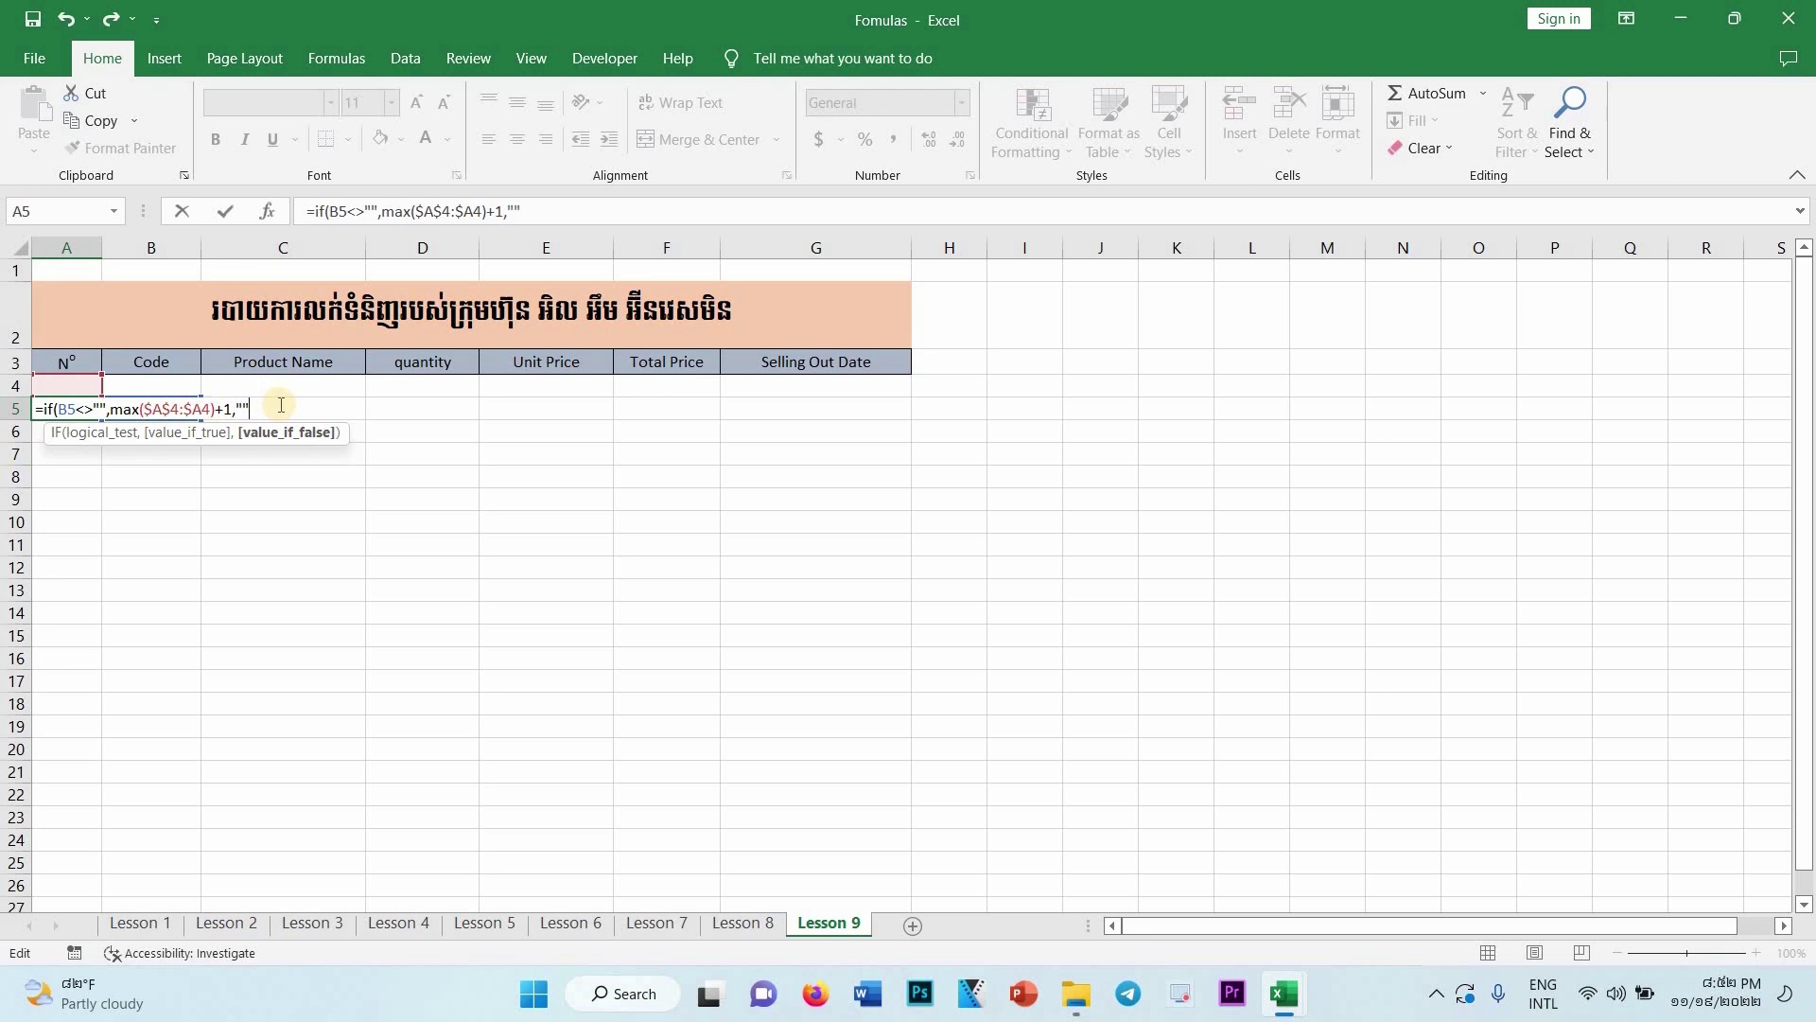
{"action": "key", "text": "Right"}
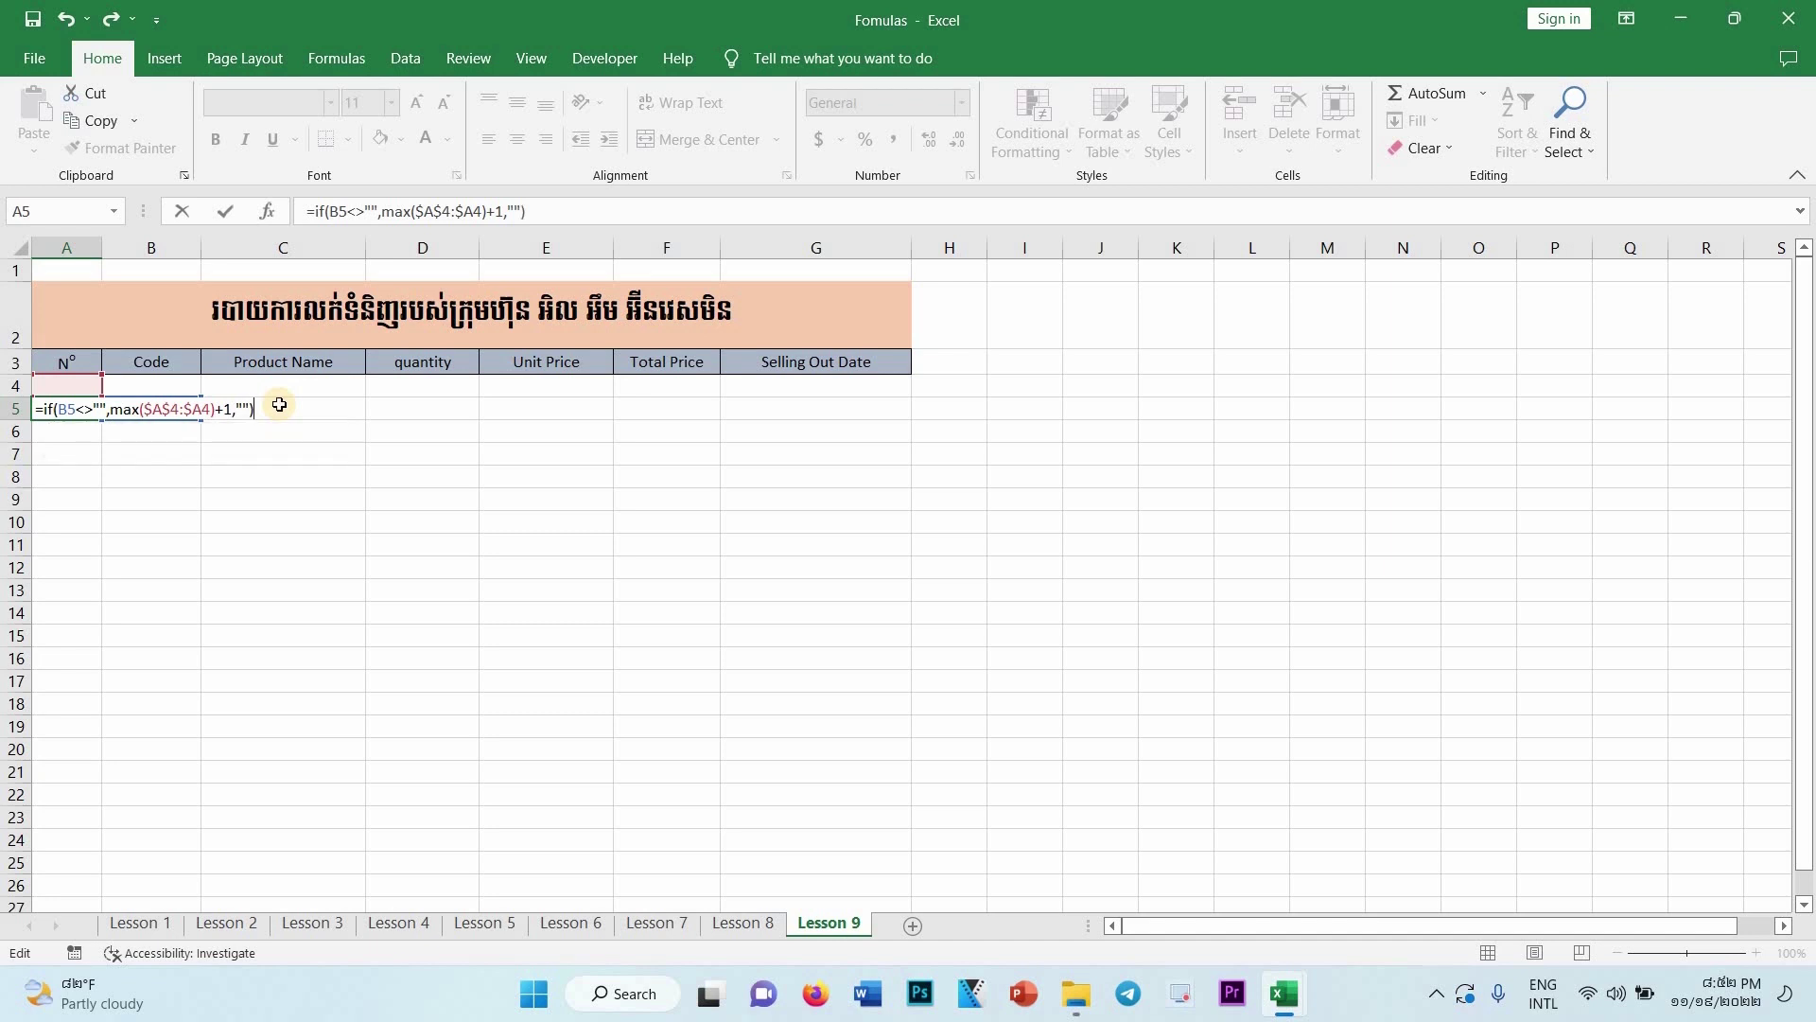
{"action": "key", "text": "Return"}
{"action": "left_click", "coordinate": [83, 414]}
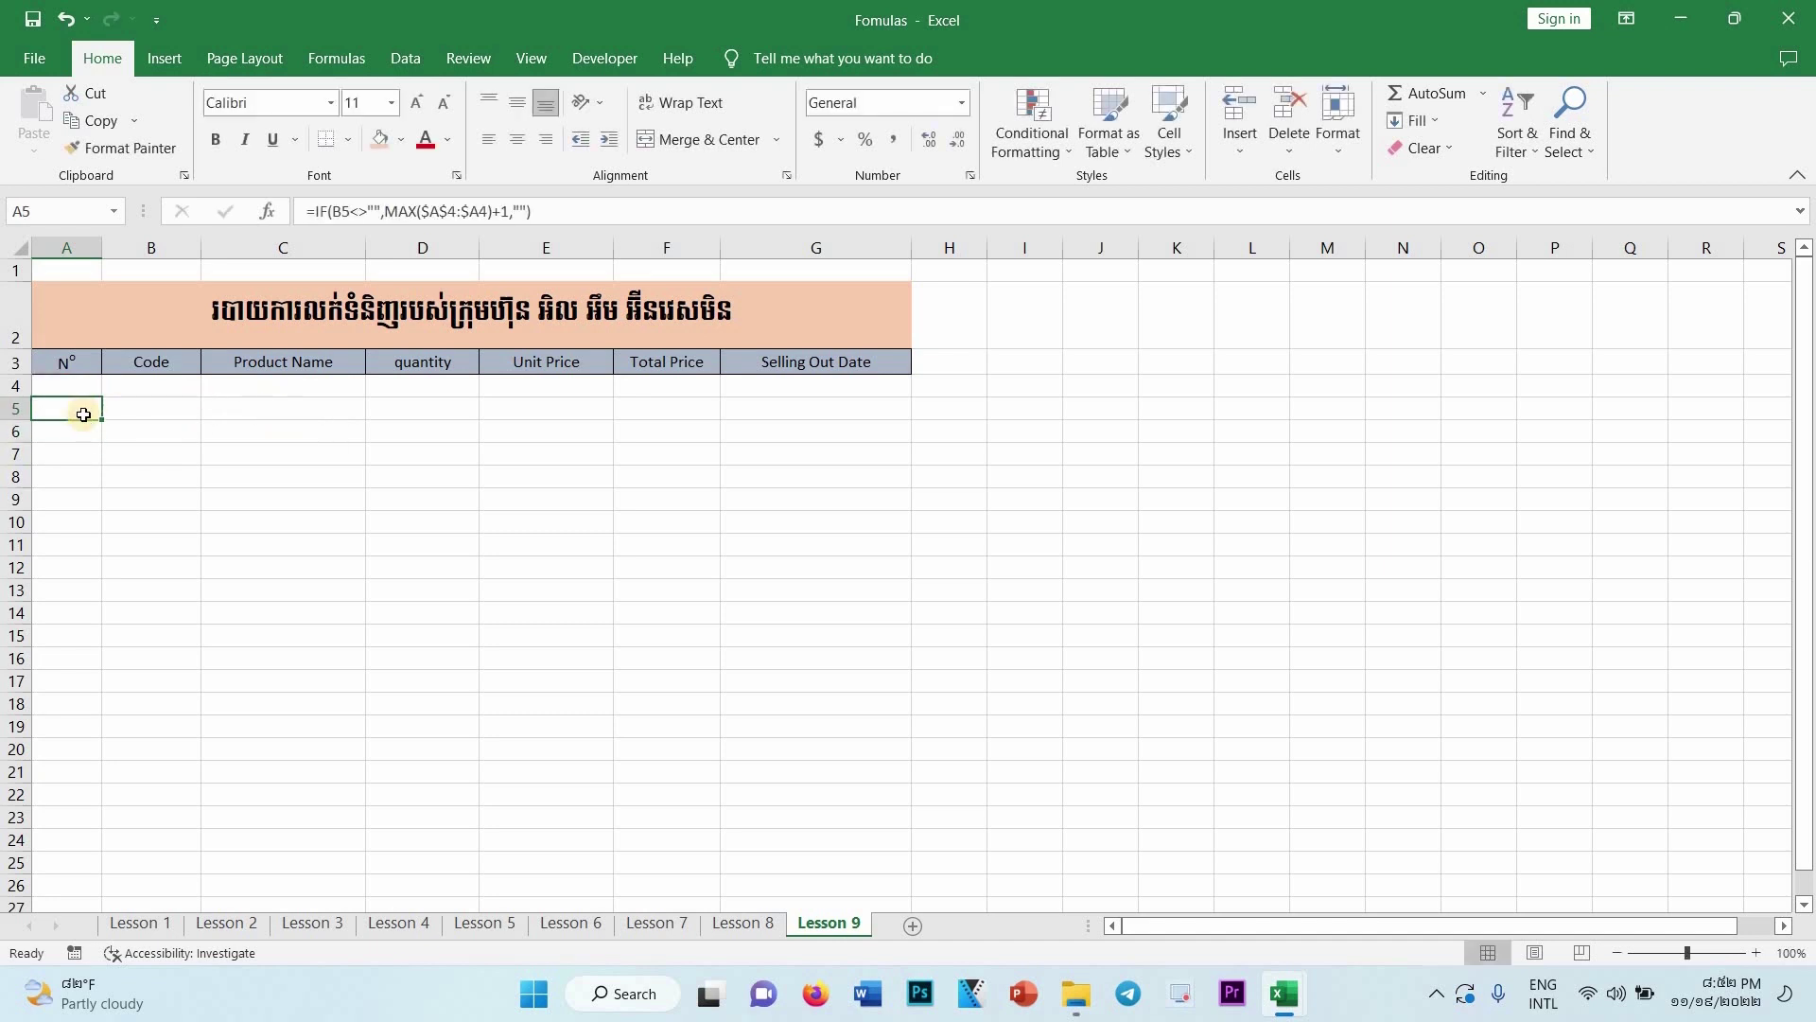
Step: Test the numbering by entering "a" in B5 and "e" in B4, and clear both Code entries
{"action": "left_click", "coordinate": [118, 409]}
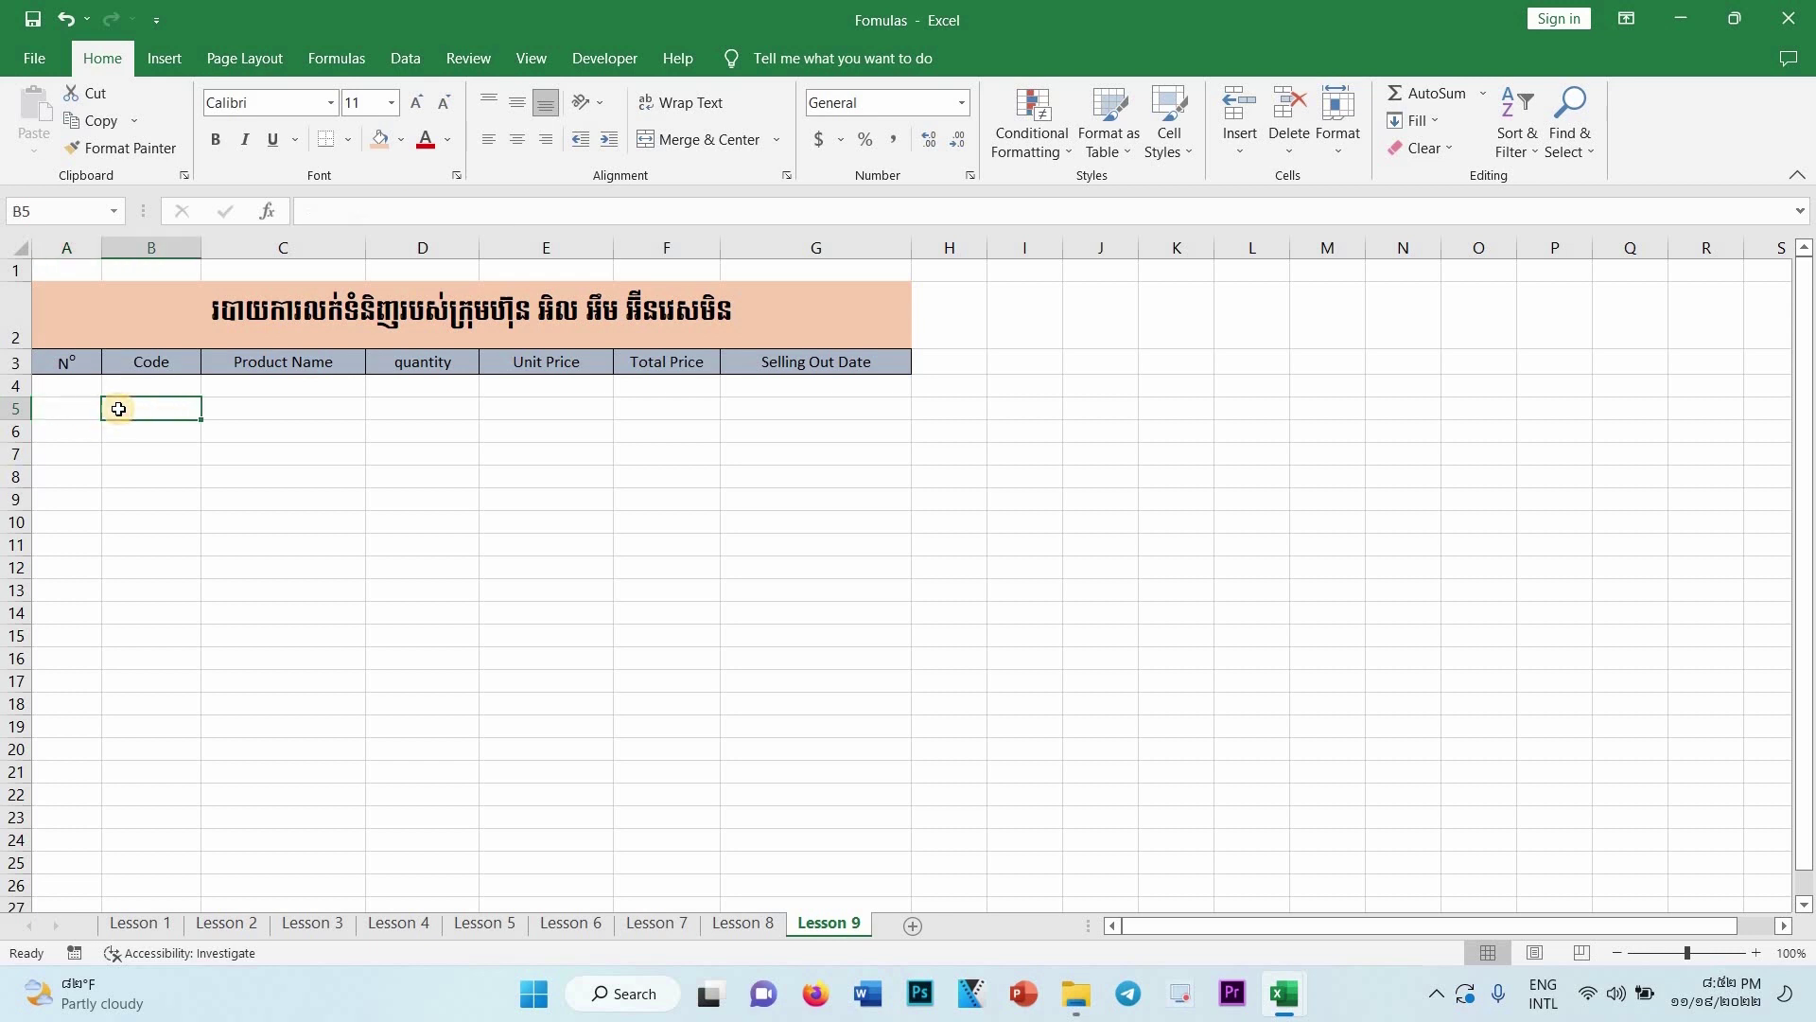
{"action": "type", "text": "a"}
{"action": "left_click", "coordinate": [163, 569]}
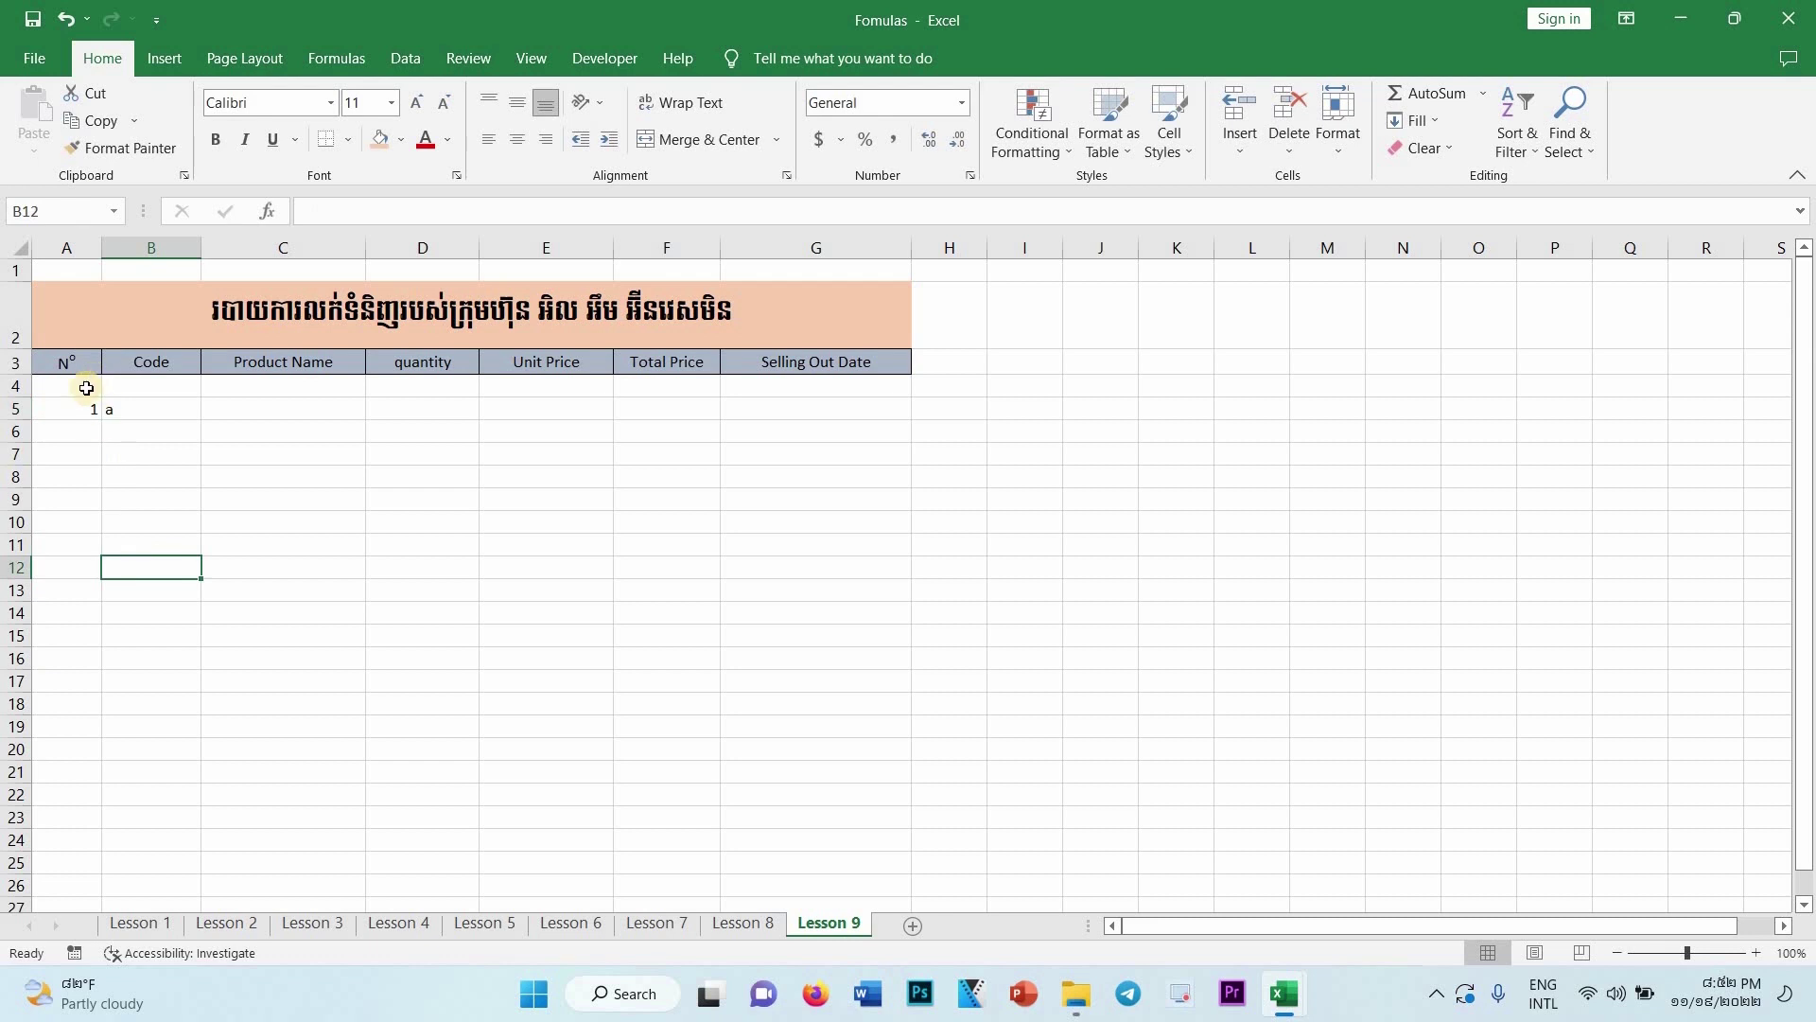
{"action": "left_click", "coordinate": [110, 409]}
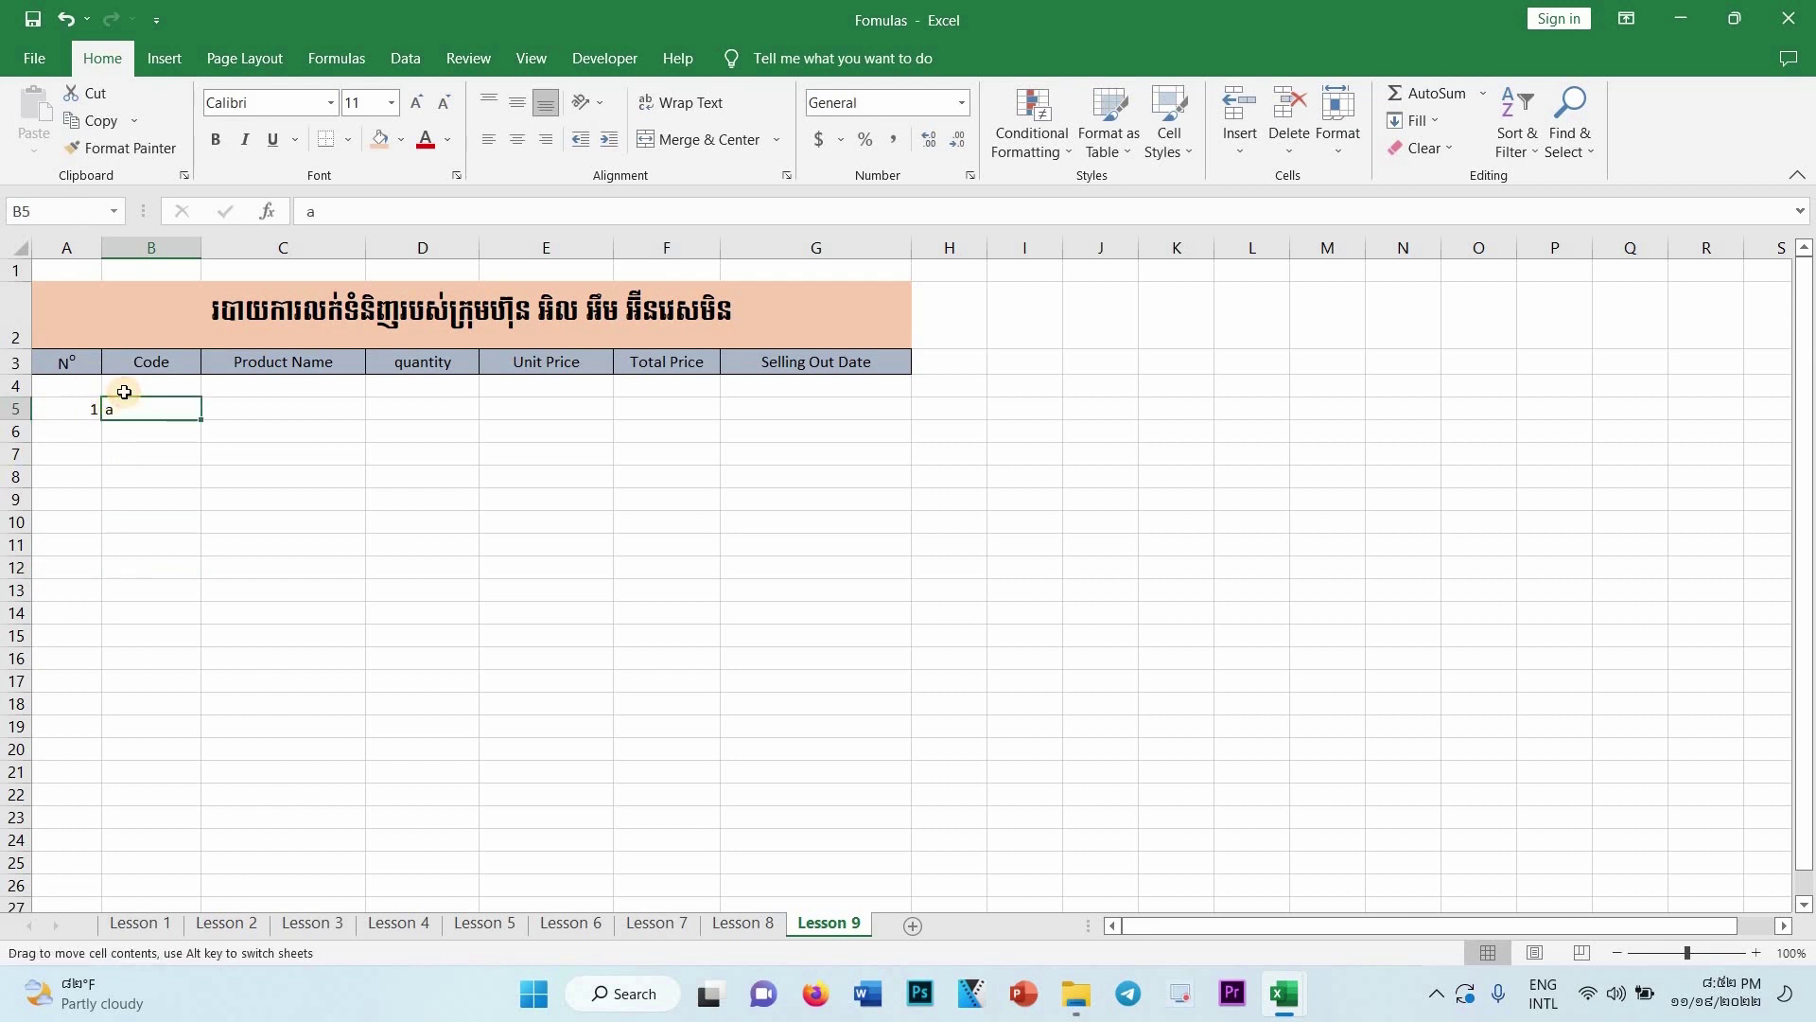
{"action": "left_click", "coordinate": [124, 392]}
{"action": "type", "text": "e"}
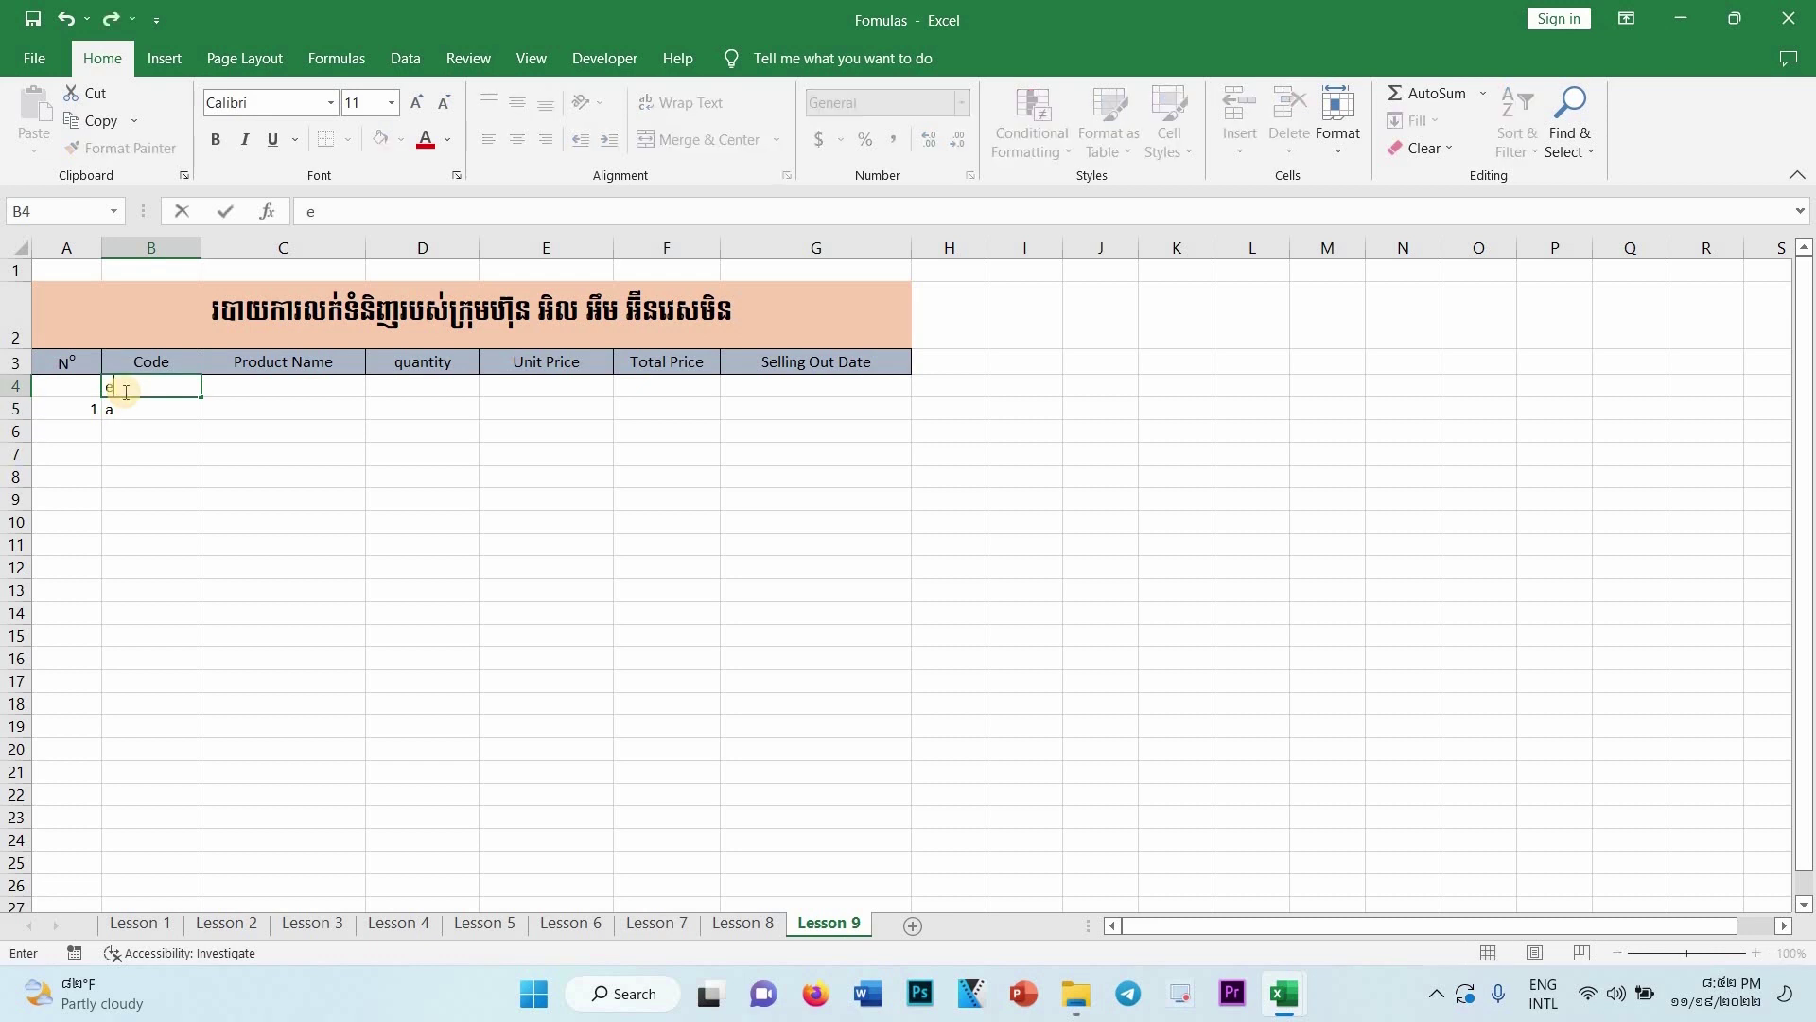
{"action": "key", "text": "Return"}
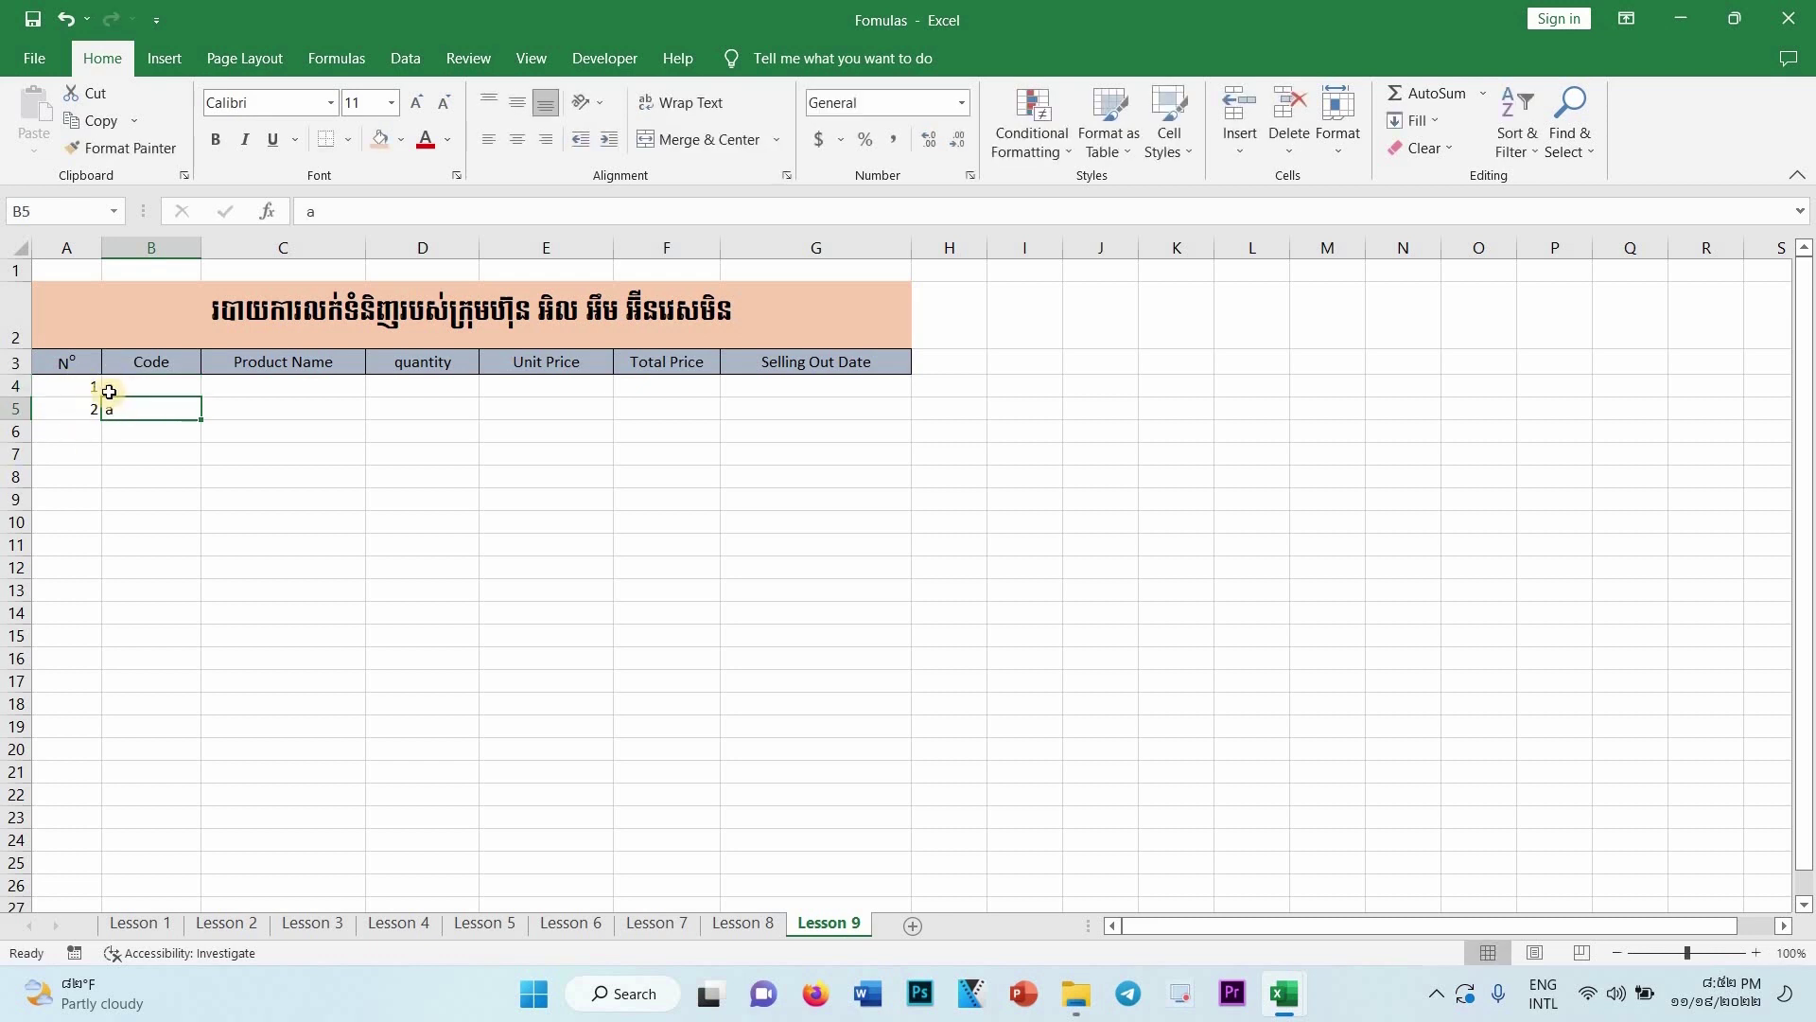
{"action": "left_click_drag", "start_coordinate": [111, 390], "coordinate": [110, 408]}
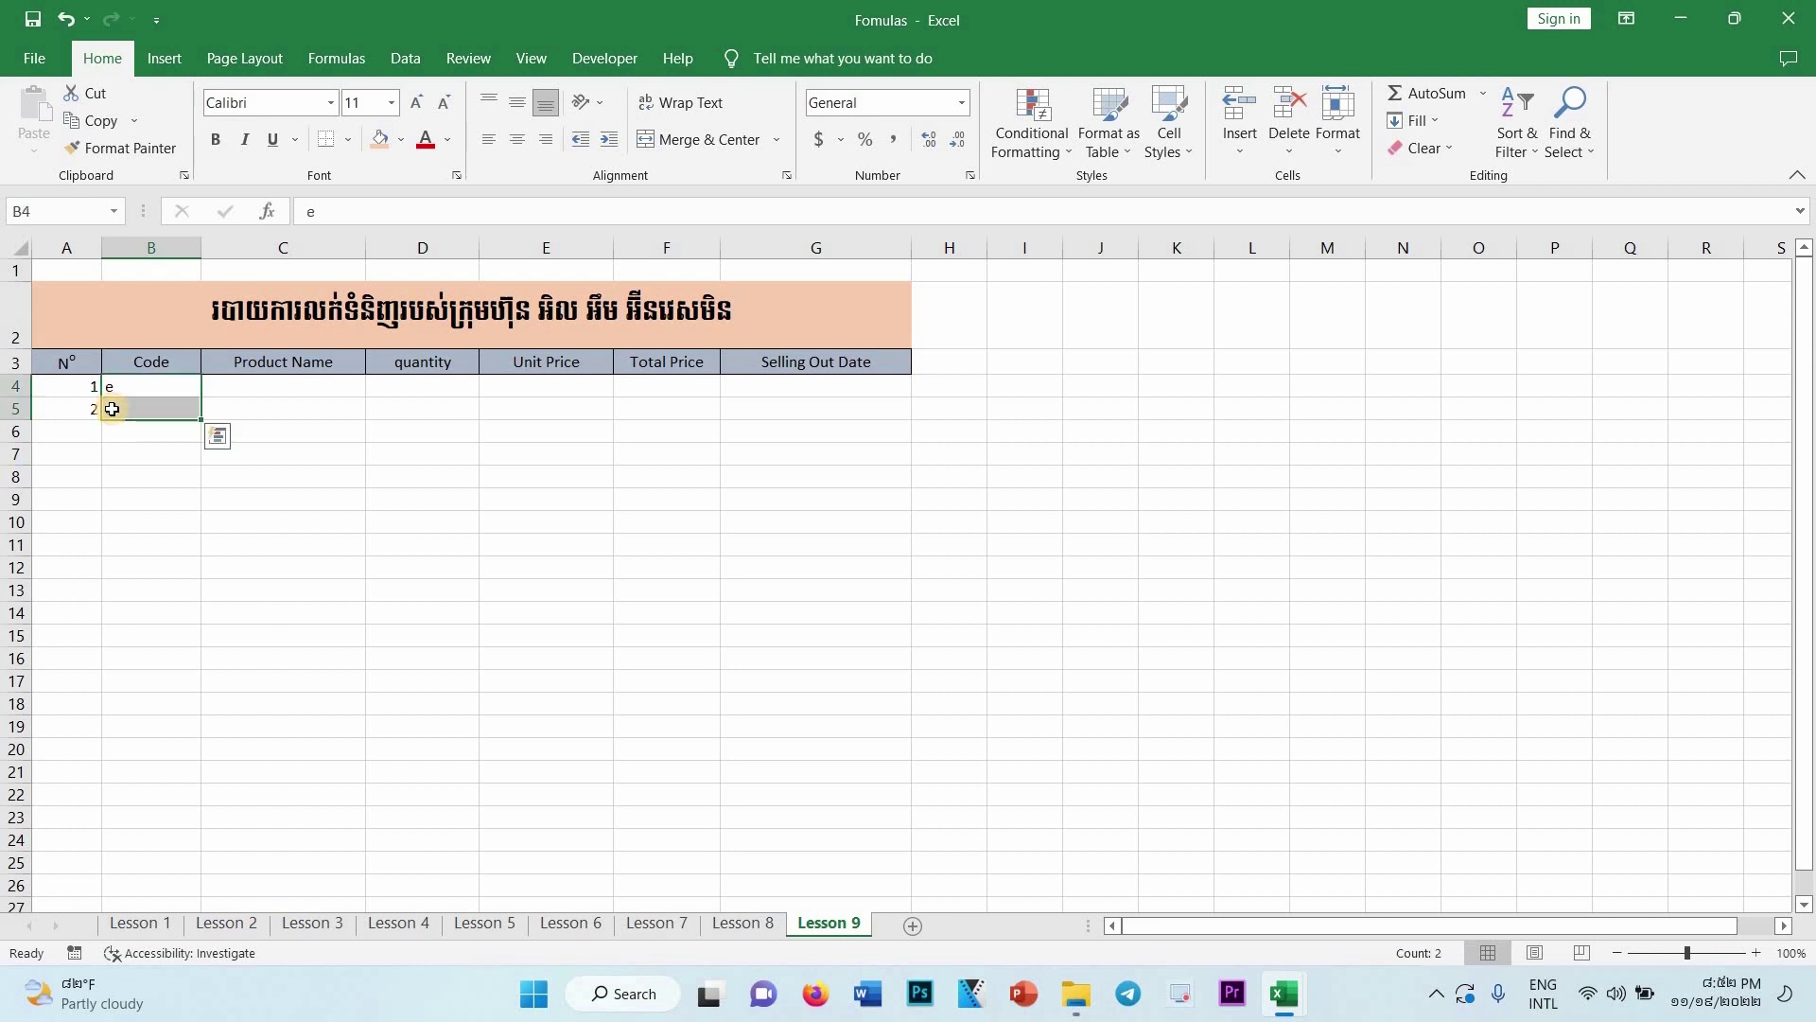
{"action": "key", "text": "Delete"}
Step: Fill the A5 numbering formula down the No column to A26
{"action": "left_click", "coordinate": [83, 409]}
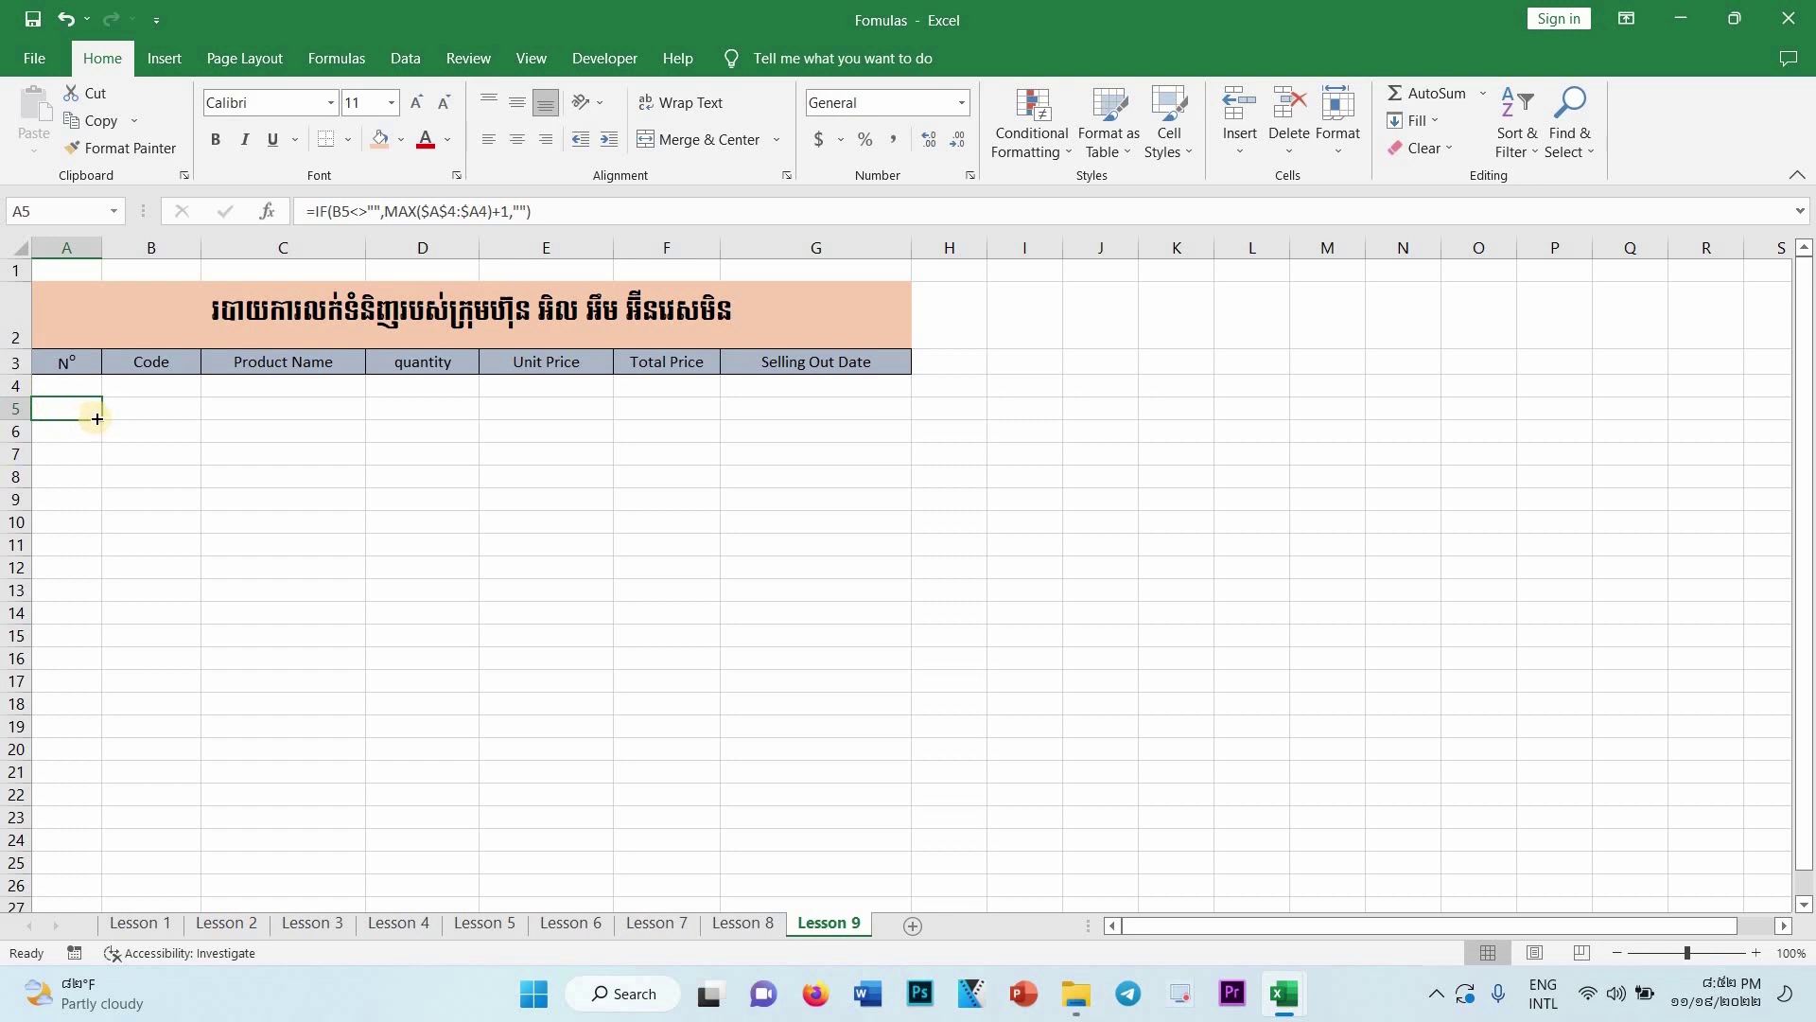
{"action": "left_click_drag", "start_coordinate": [100, 418], "coordinate": [137, 893]}
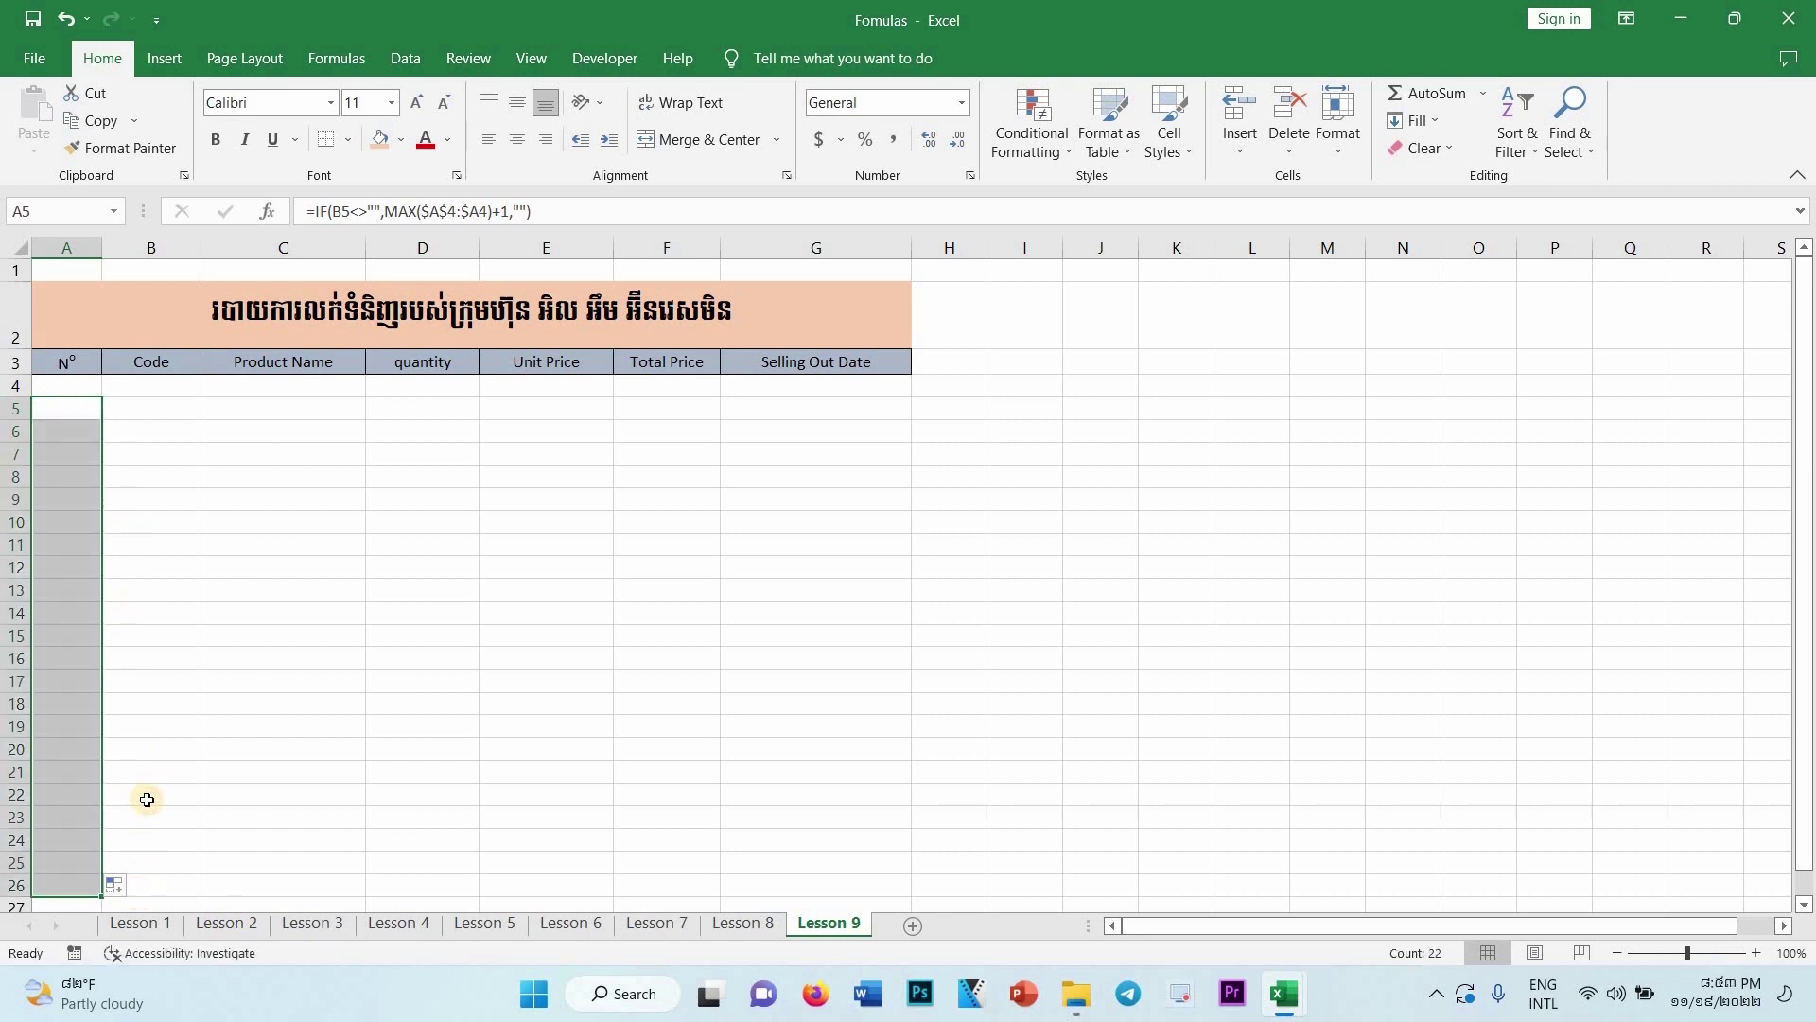
{"action": "left_click", "coordinate": [152, 568]}
Step: Test the row numbering by entering "e" in B8, "a" in B5 and "e" in B7 of the Code column
{"action": "left_click", "coordinate": [109, 359]}
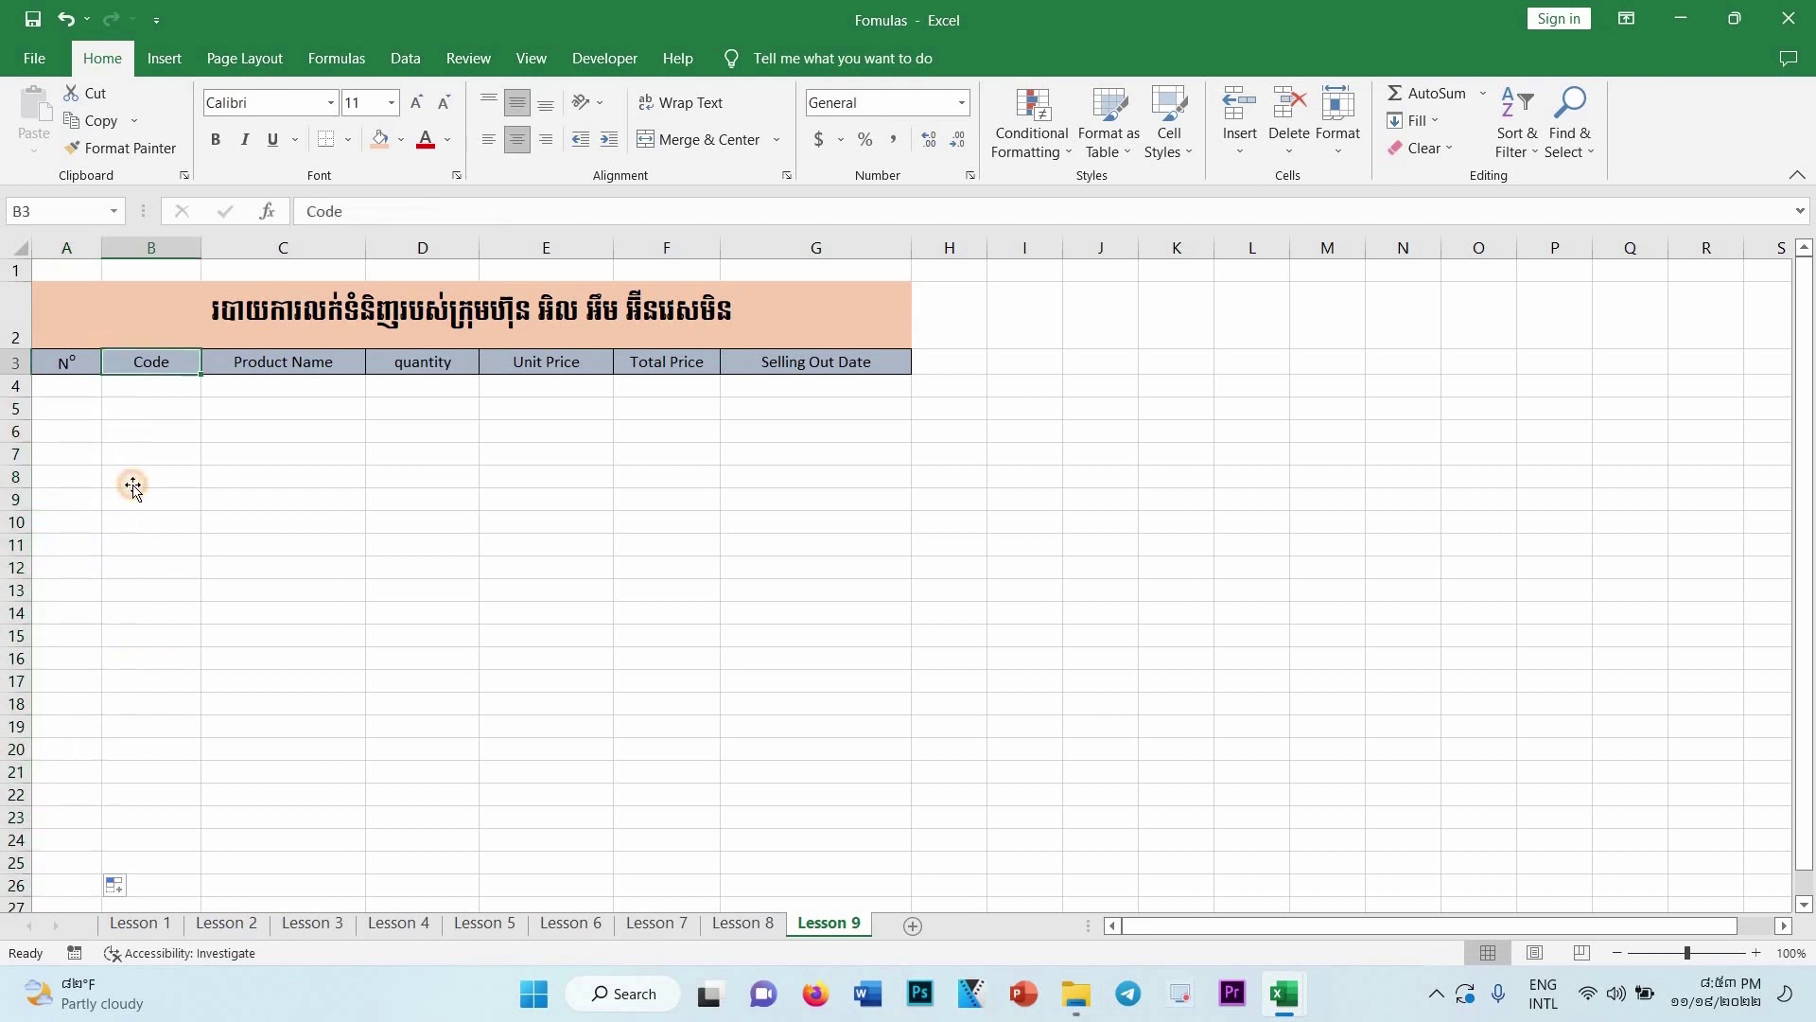
{"action": "left_click", "coordinate": [135, 483]}
{"action": "type", "text": "e"}
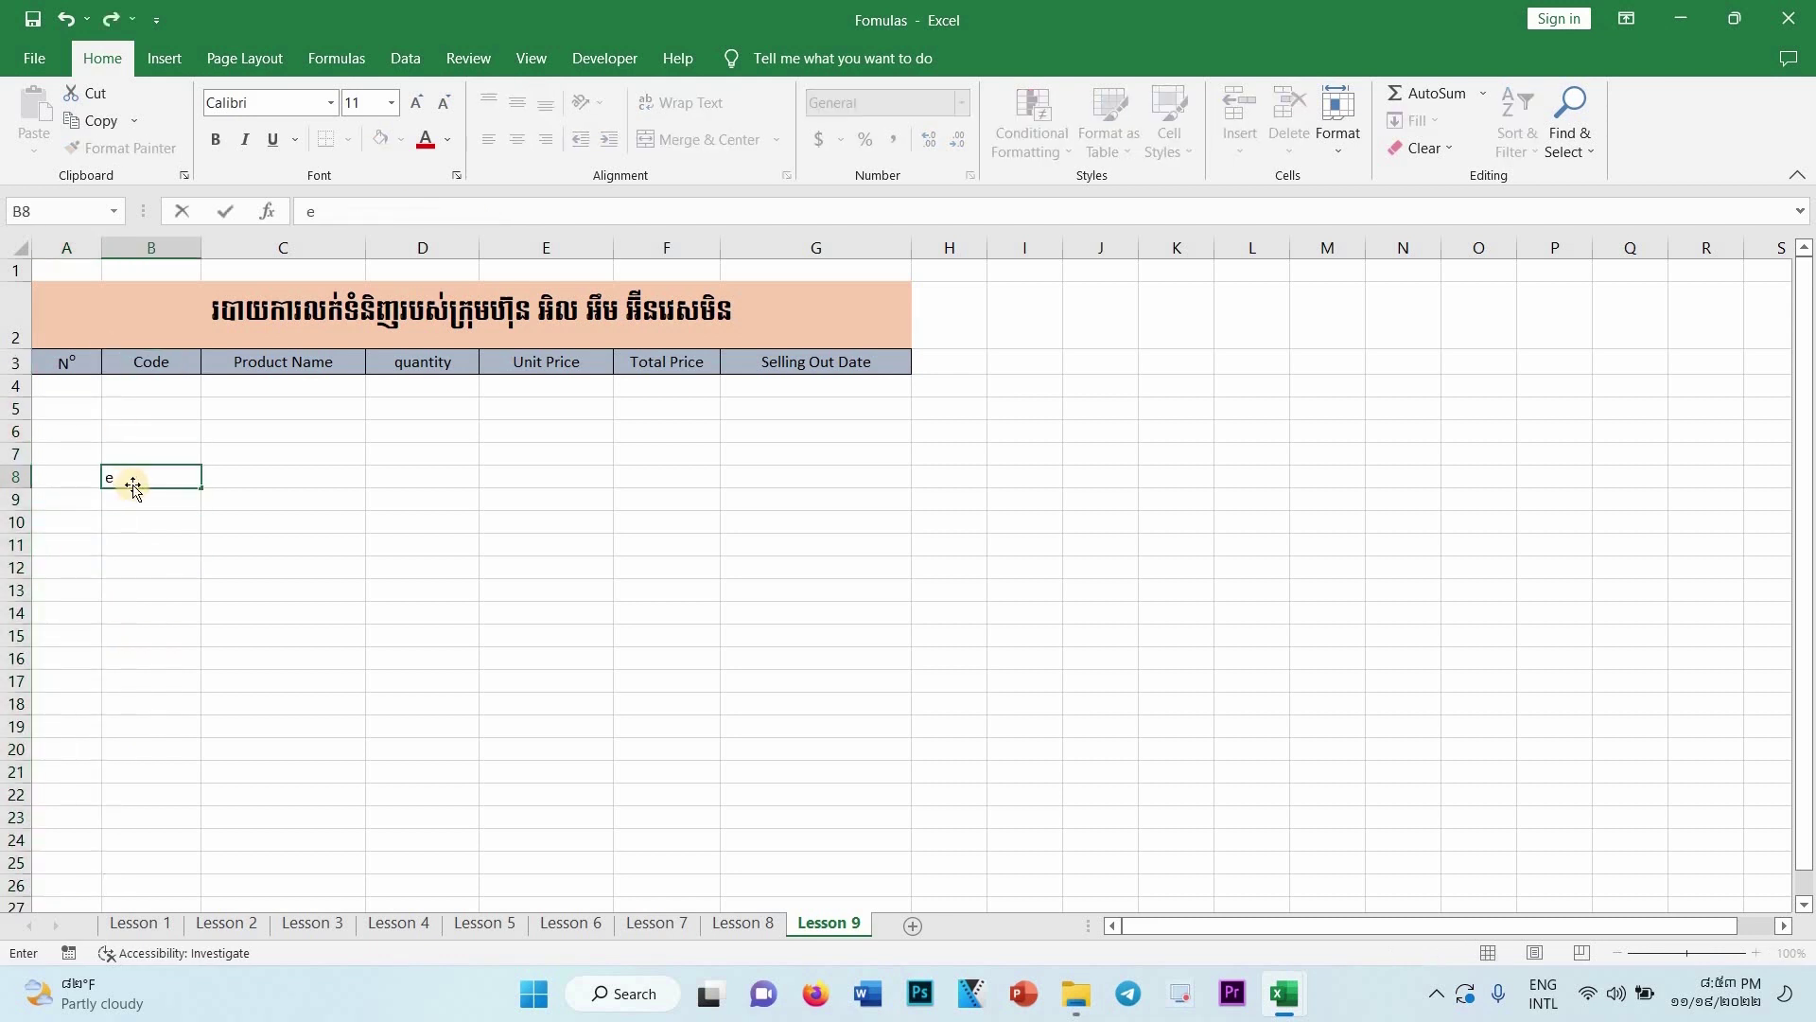
{"action": "key", "text": "Return"}
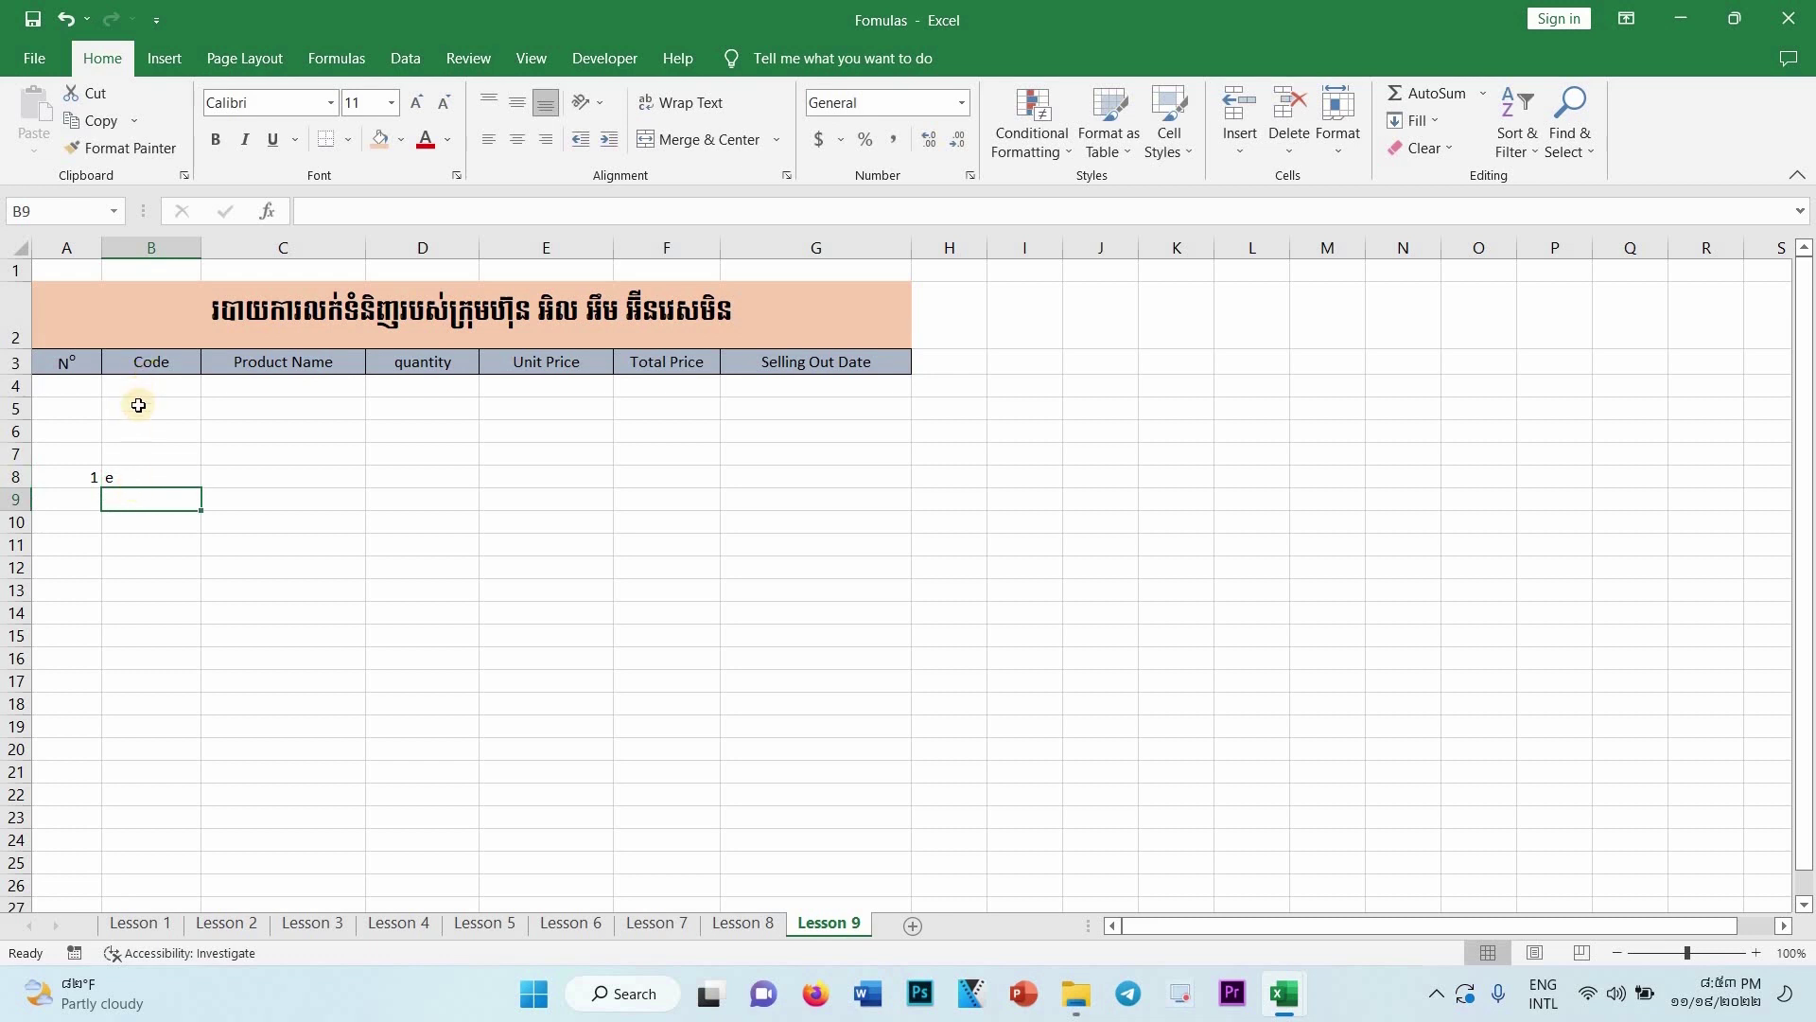
{"action": "left_click", "coordinate": [126, 458]}
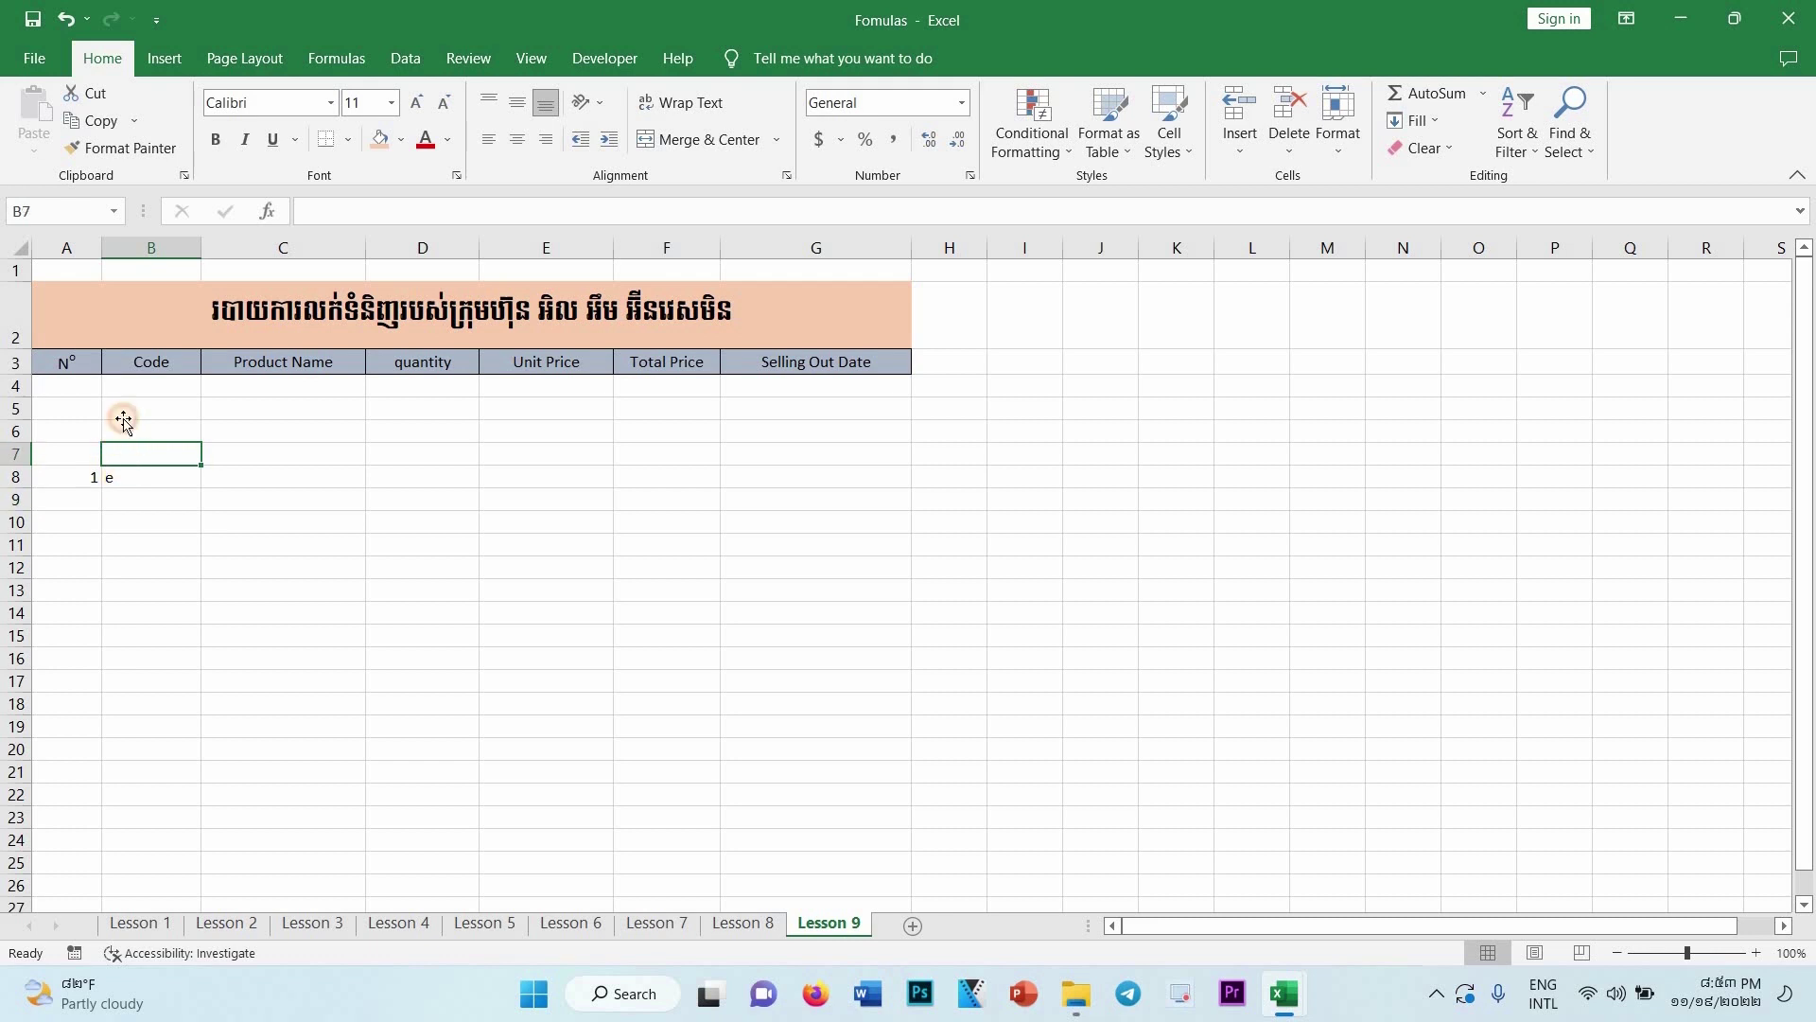
{"action": "left_click", "coordinate": [124, 414]}
{"action": "type", "text": "a"}
{"action": "key", "text": "Return"}
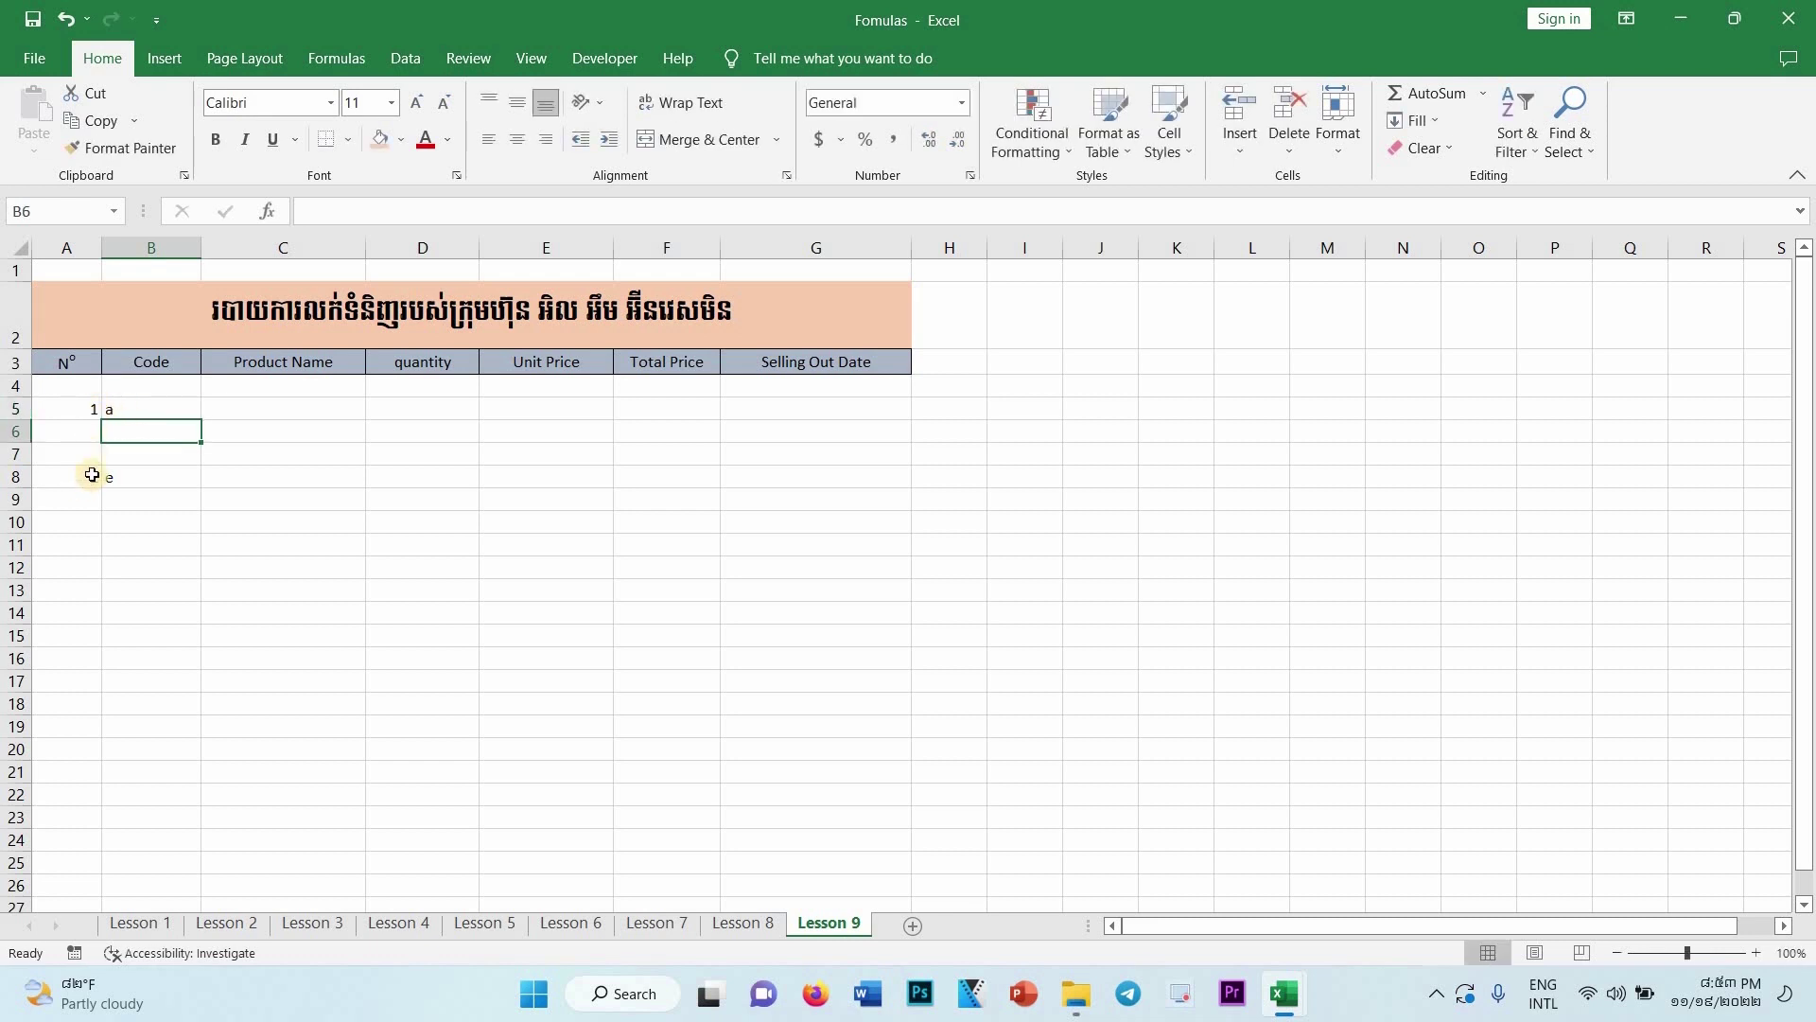
{"action": "left_click", "coordinate": [112, 461]}
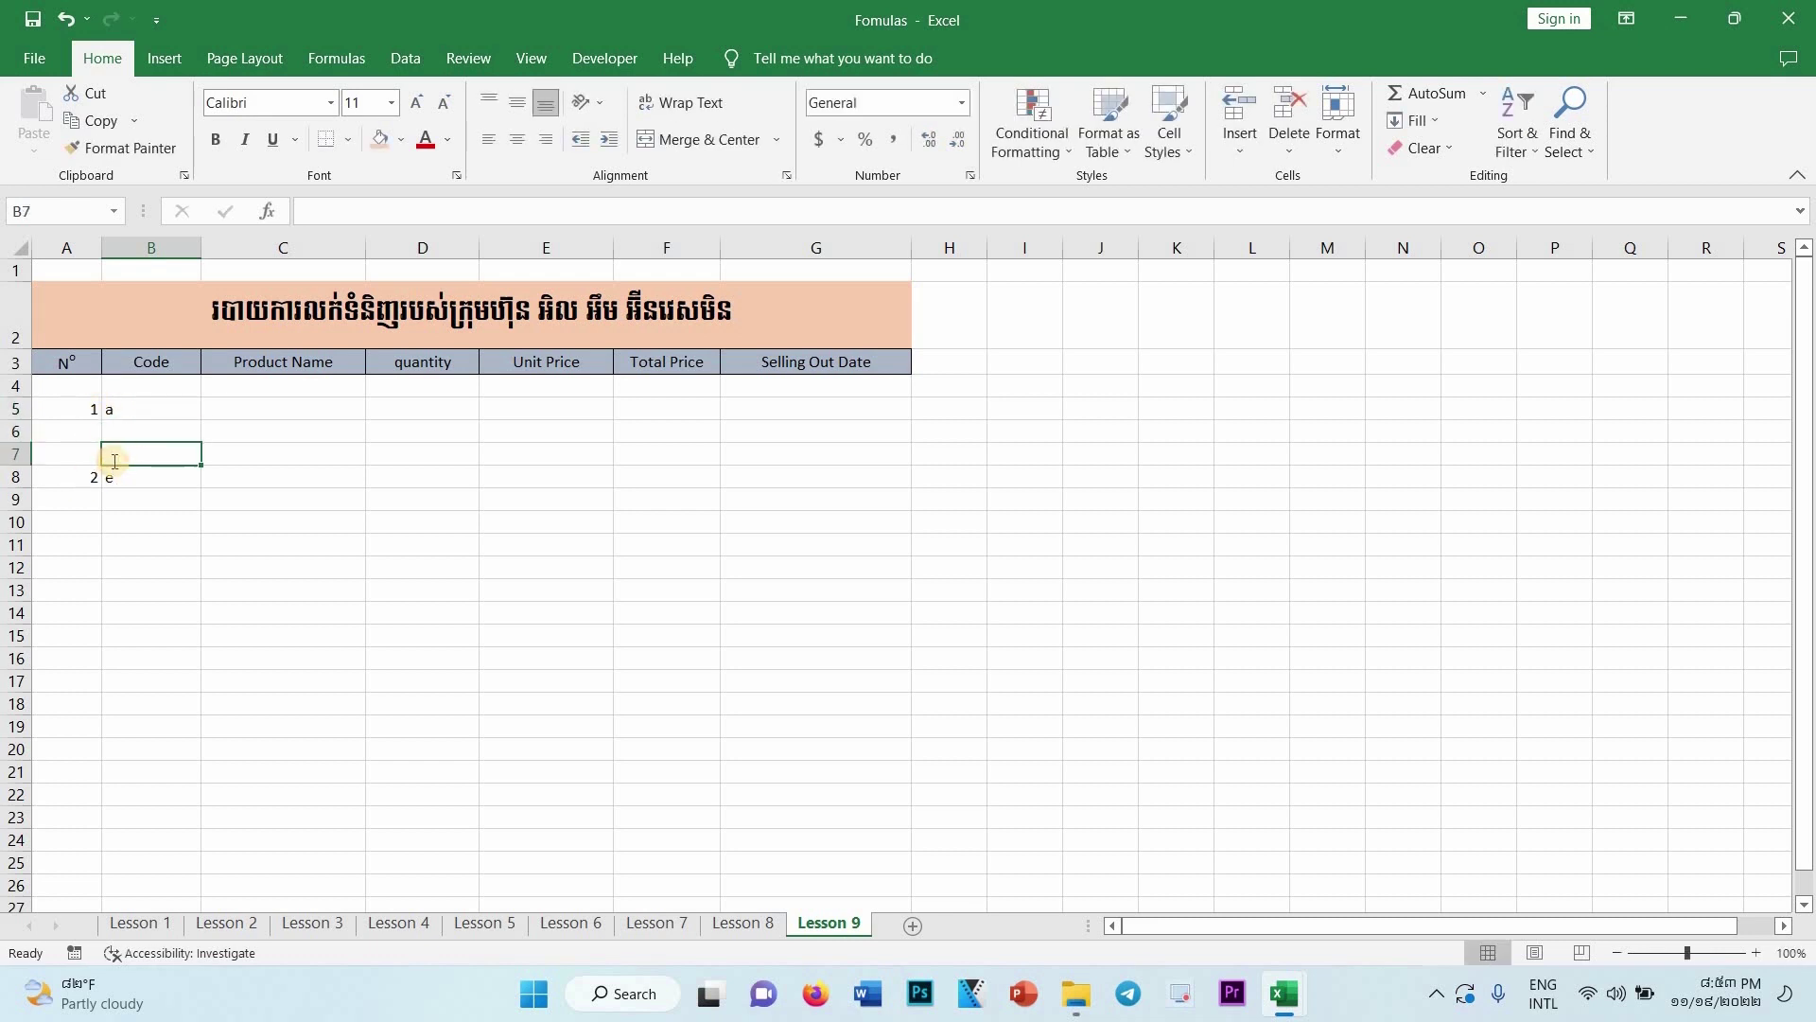
{"action": "type", "text": "e"}
{"action": "key", "text": "Return"}
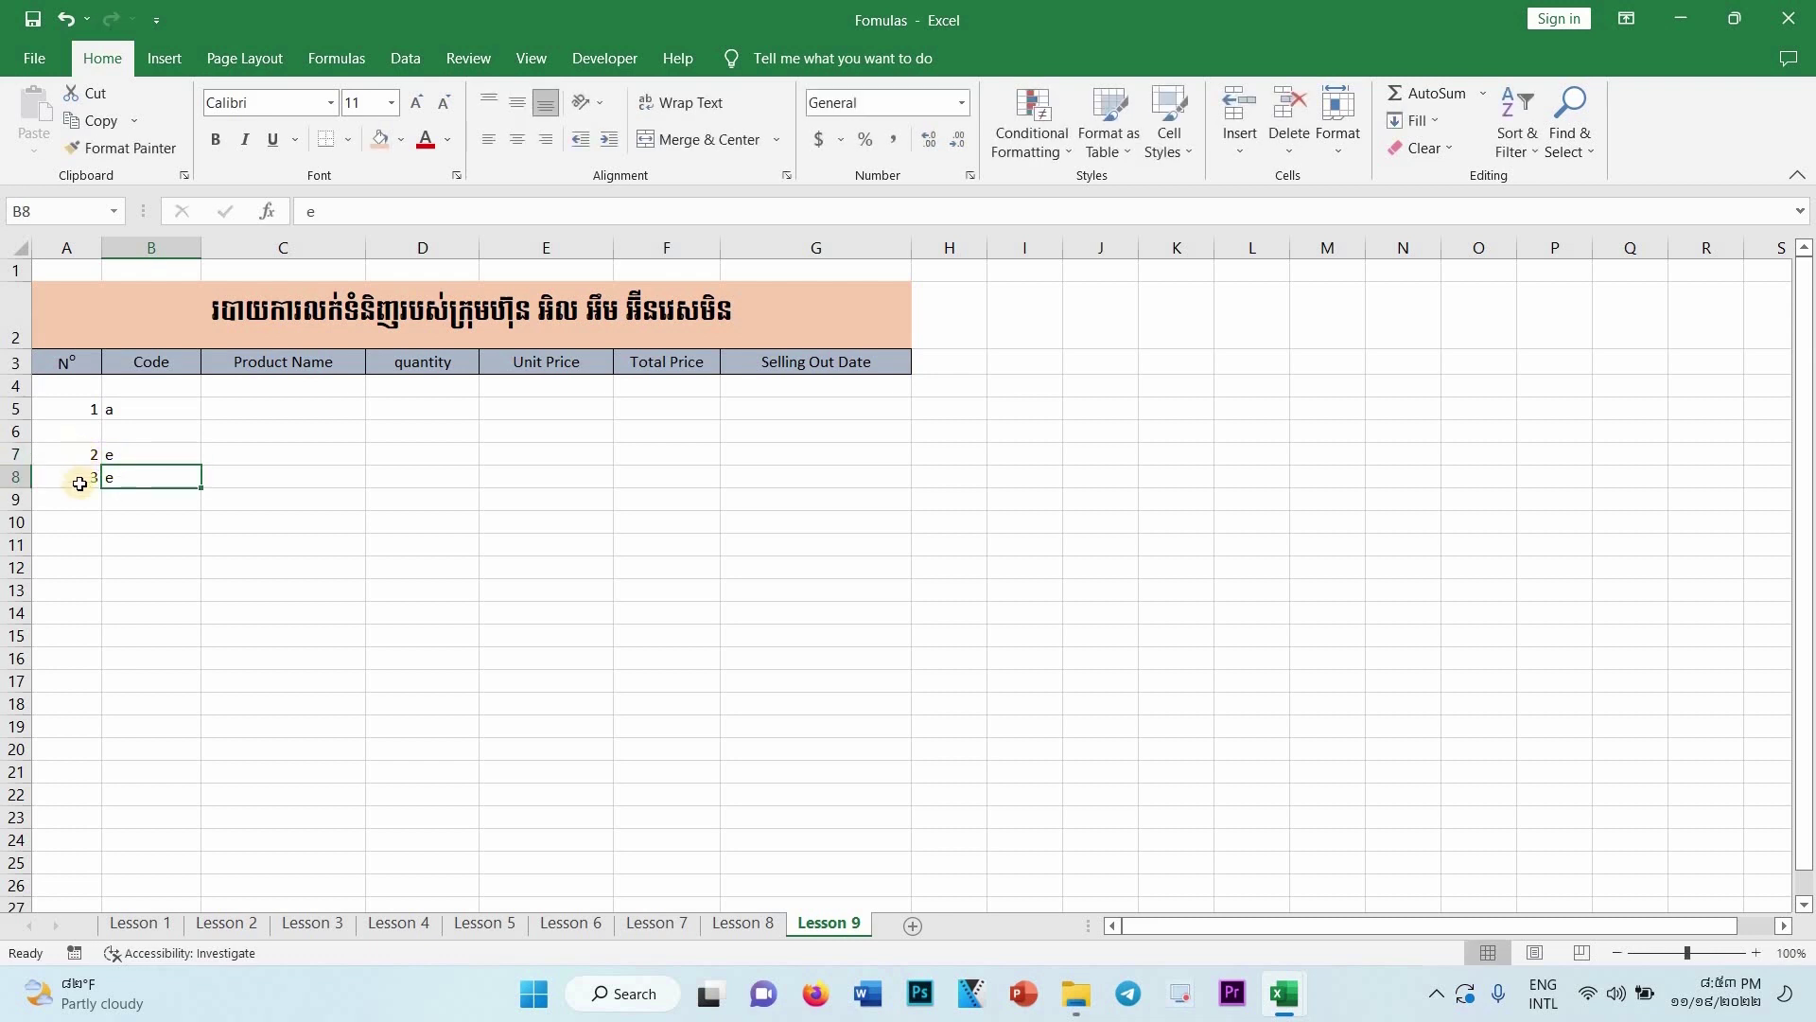
Step: Clear the test entries from Code cells B5:B8
{"action": "left_click", "coordinate": [112, 408]}
{"action": "left_click", "coordinate": [113, 479], "text": "shift"}
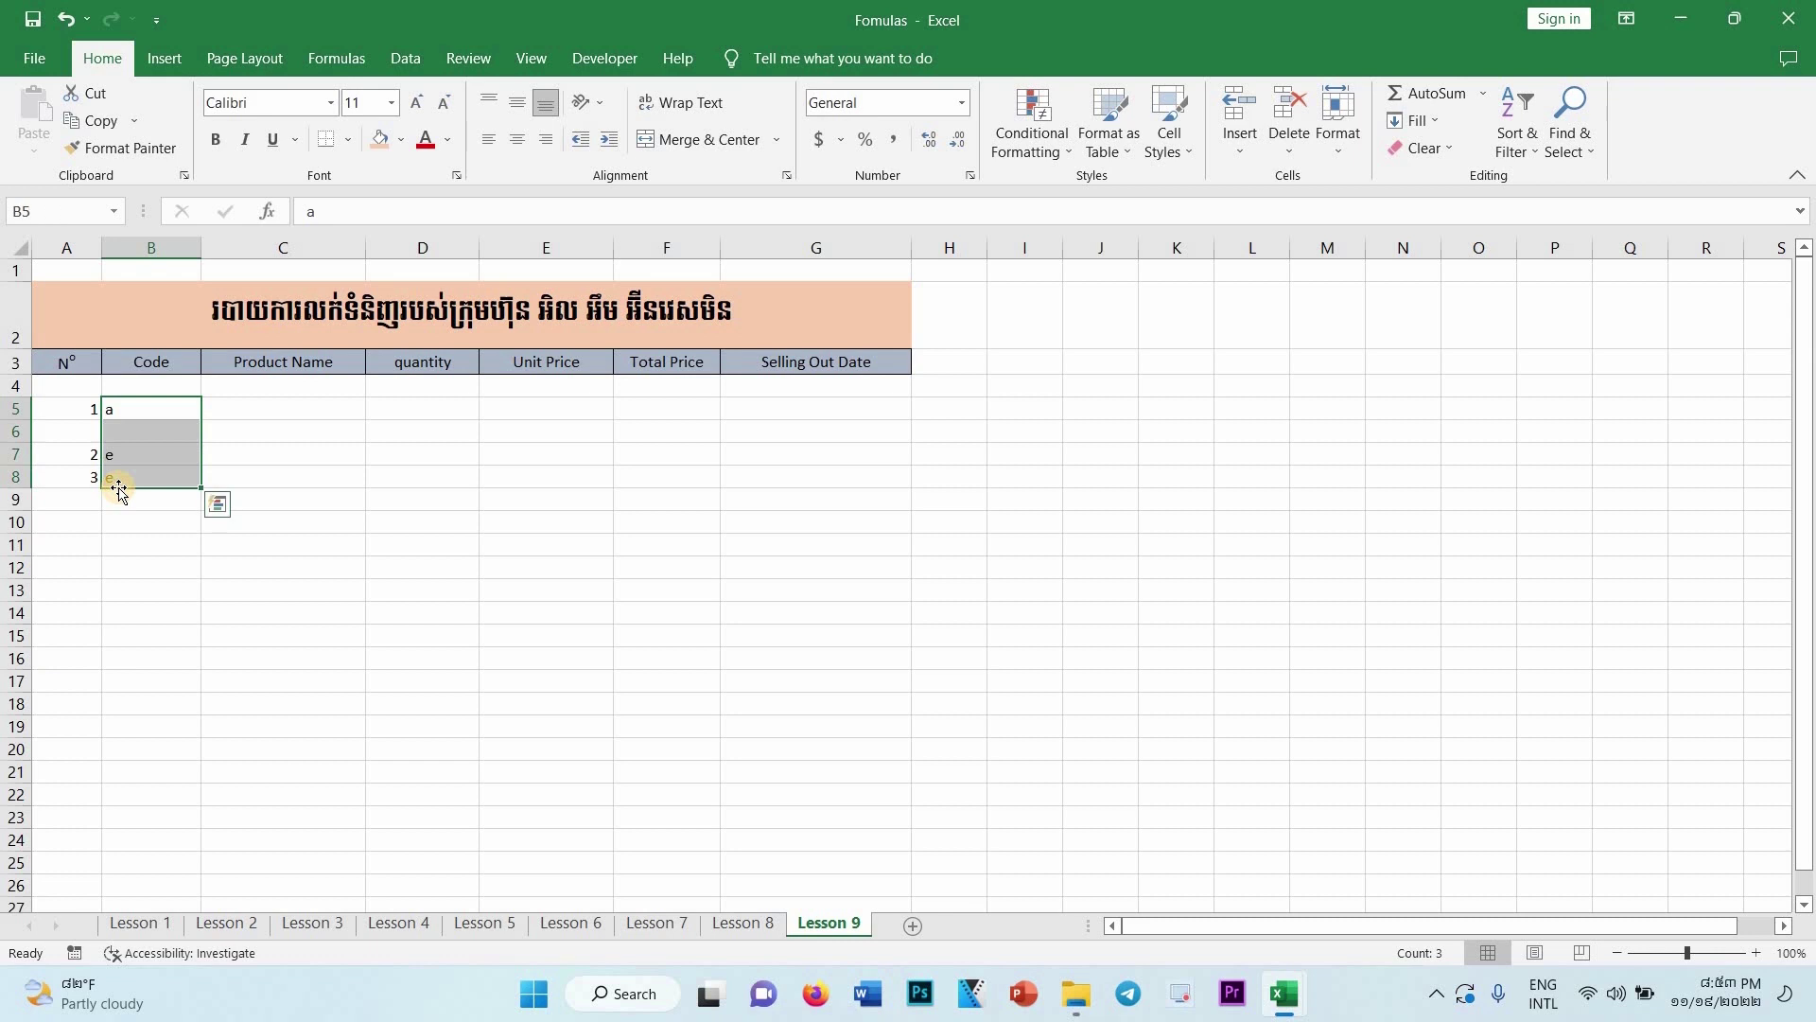
{"action": "key", "text": "Delete"}
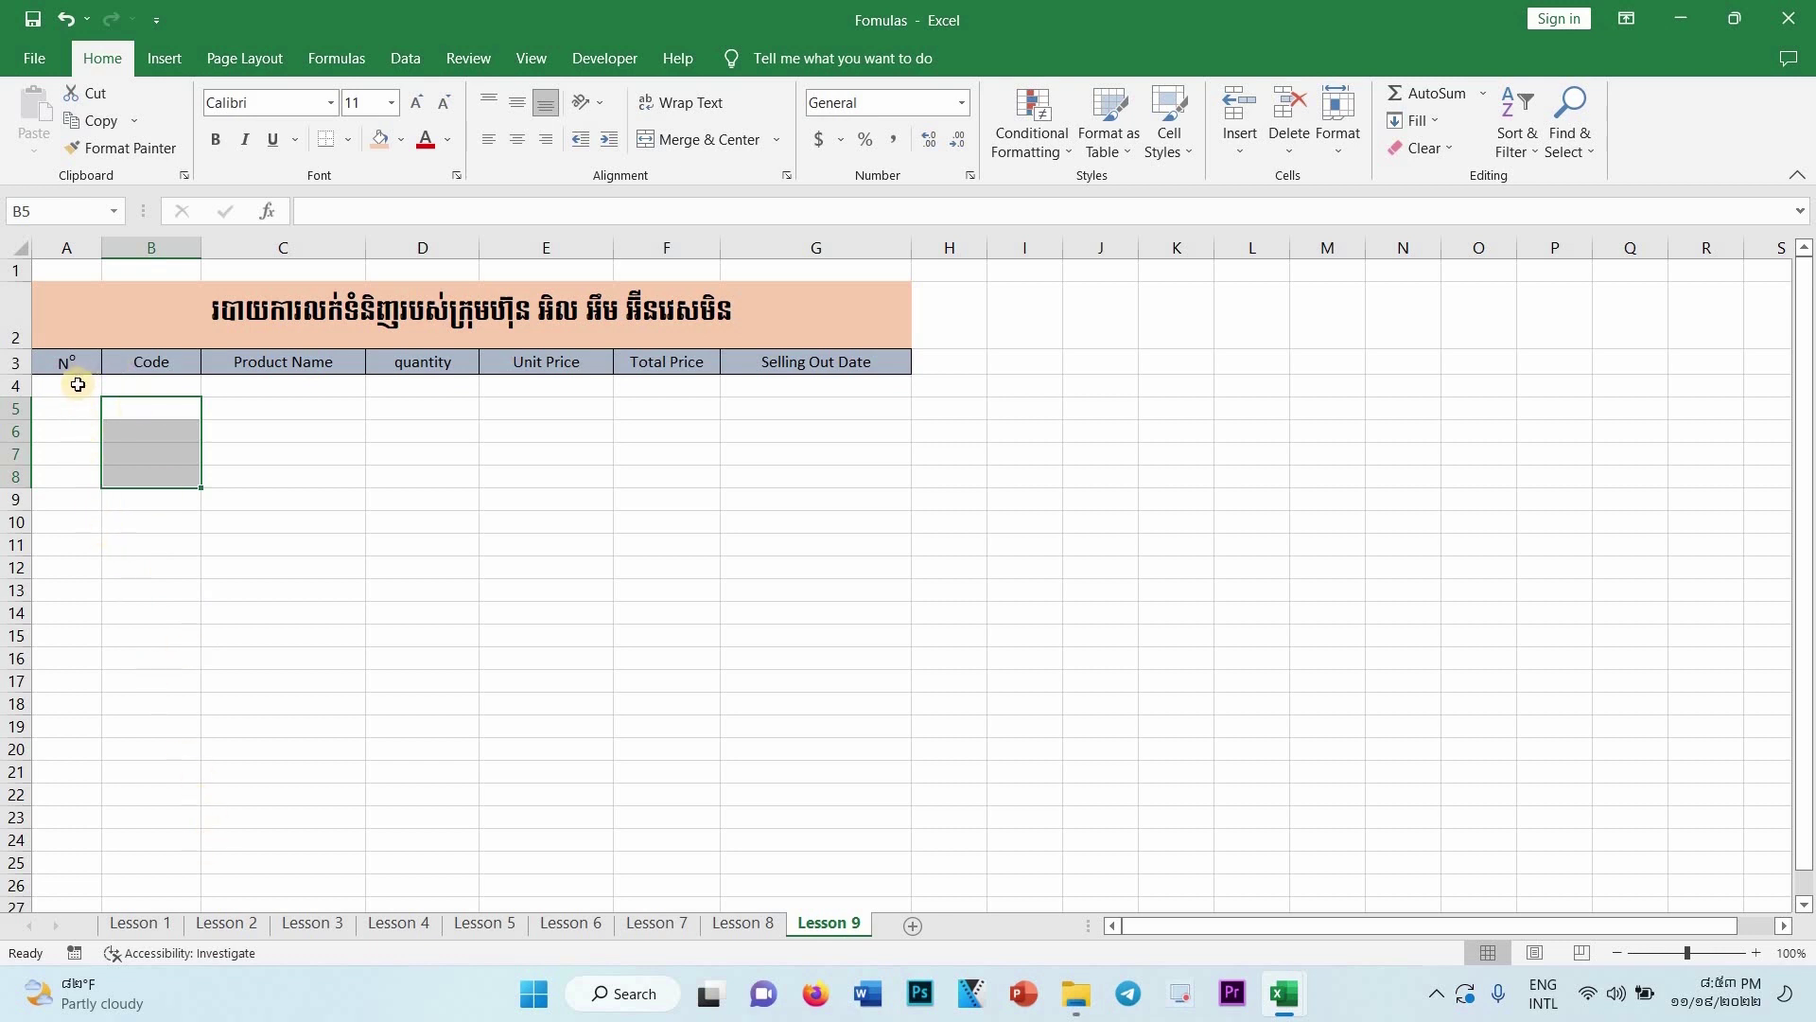
Step: Start a new conditional formatting rule for A4:G25 that uses a formula to determine which cells to format
{"action": "left_click_drag", "start_coordinate": [76, 383], "coordinate": [359, 548]}
{"action": "left_click_drag", "start_coordinate": [457, 673], "coordinate": [788, 845]}
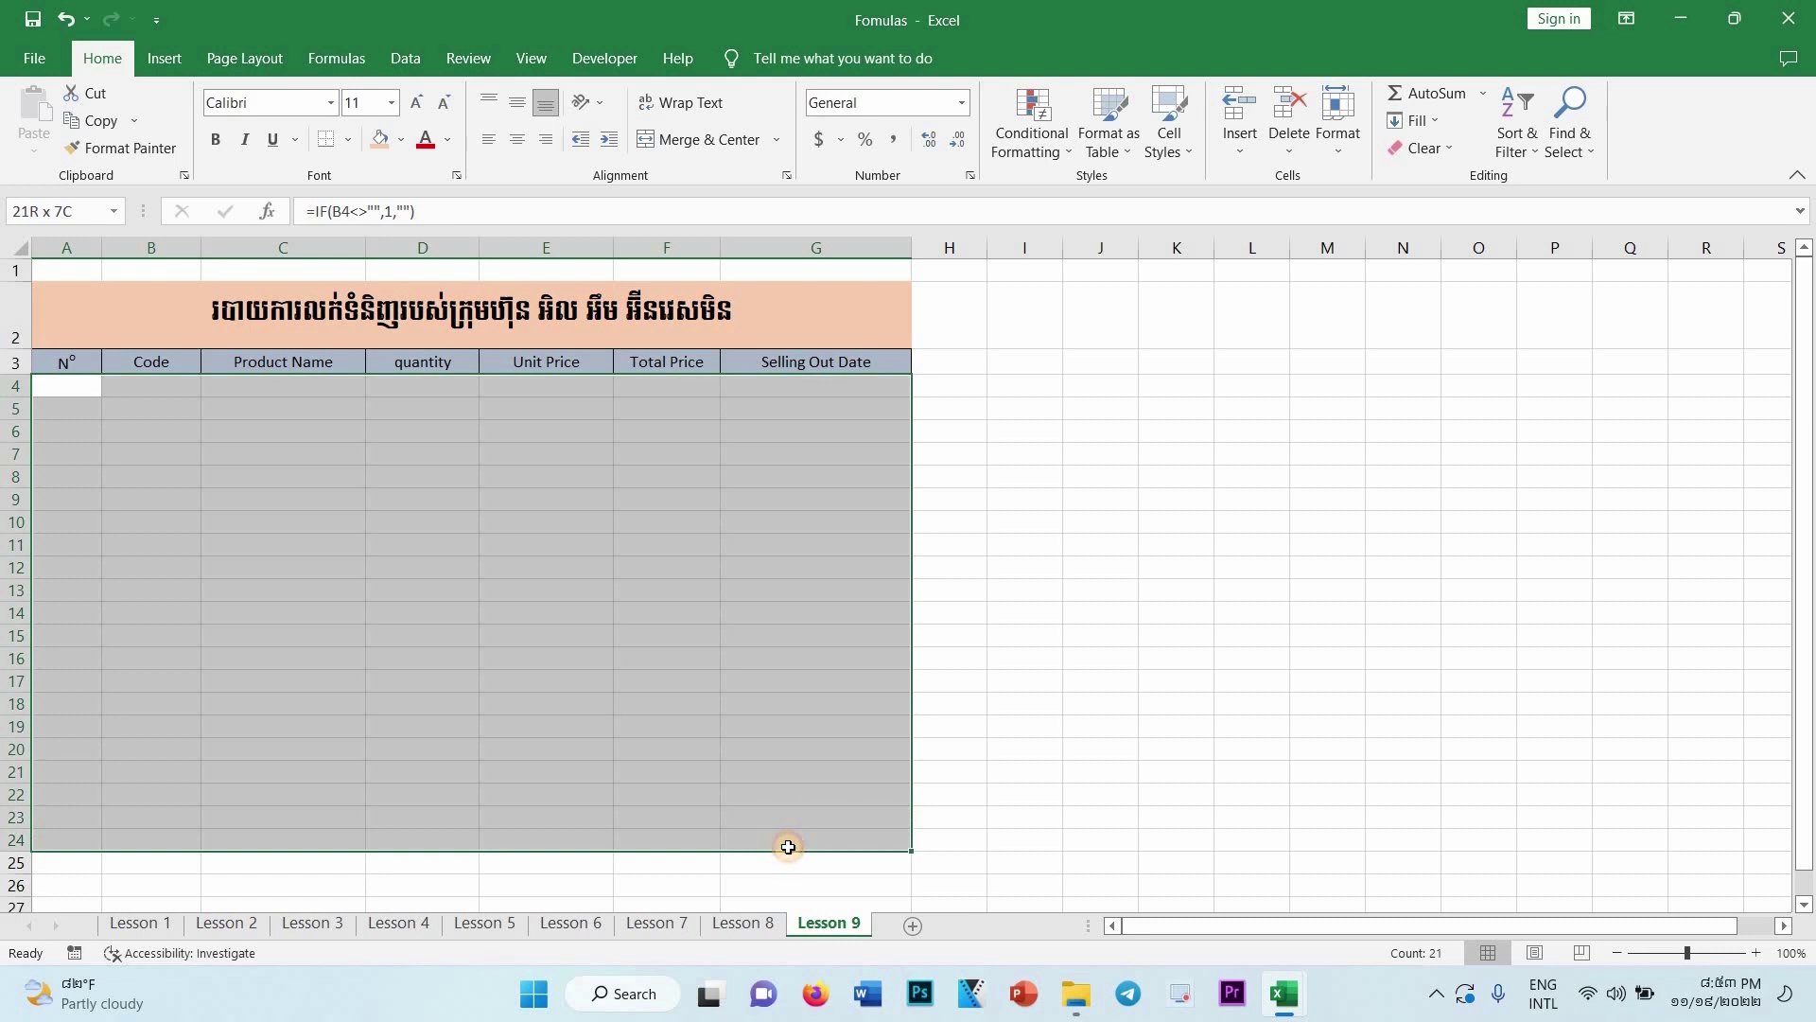
{"action": "mouse_move", "coordinate": [788, 844]}
{"action": "left_mouse_down"}
{"action": "mouse_move", "coordinate": [797, 899]}
{"action": "mouse_move", "coordinate": [801, 861]}
{"action": "left_mouse_up"}
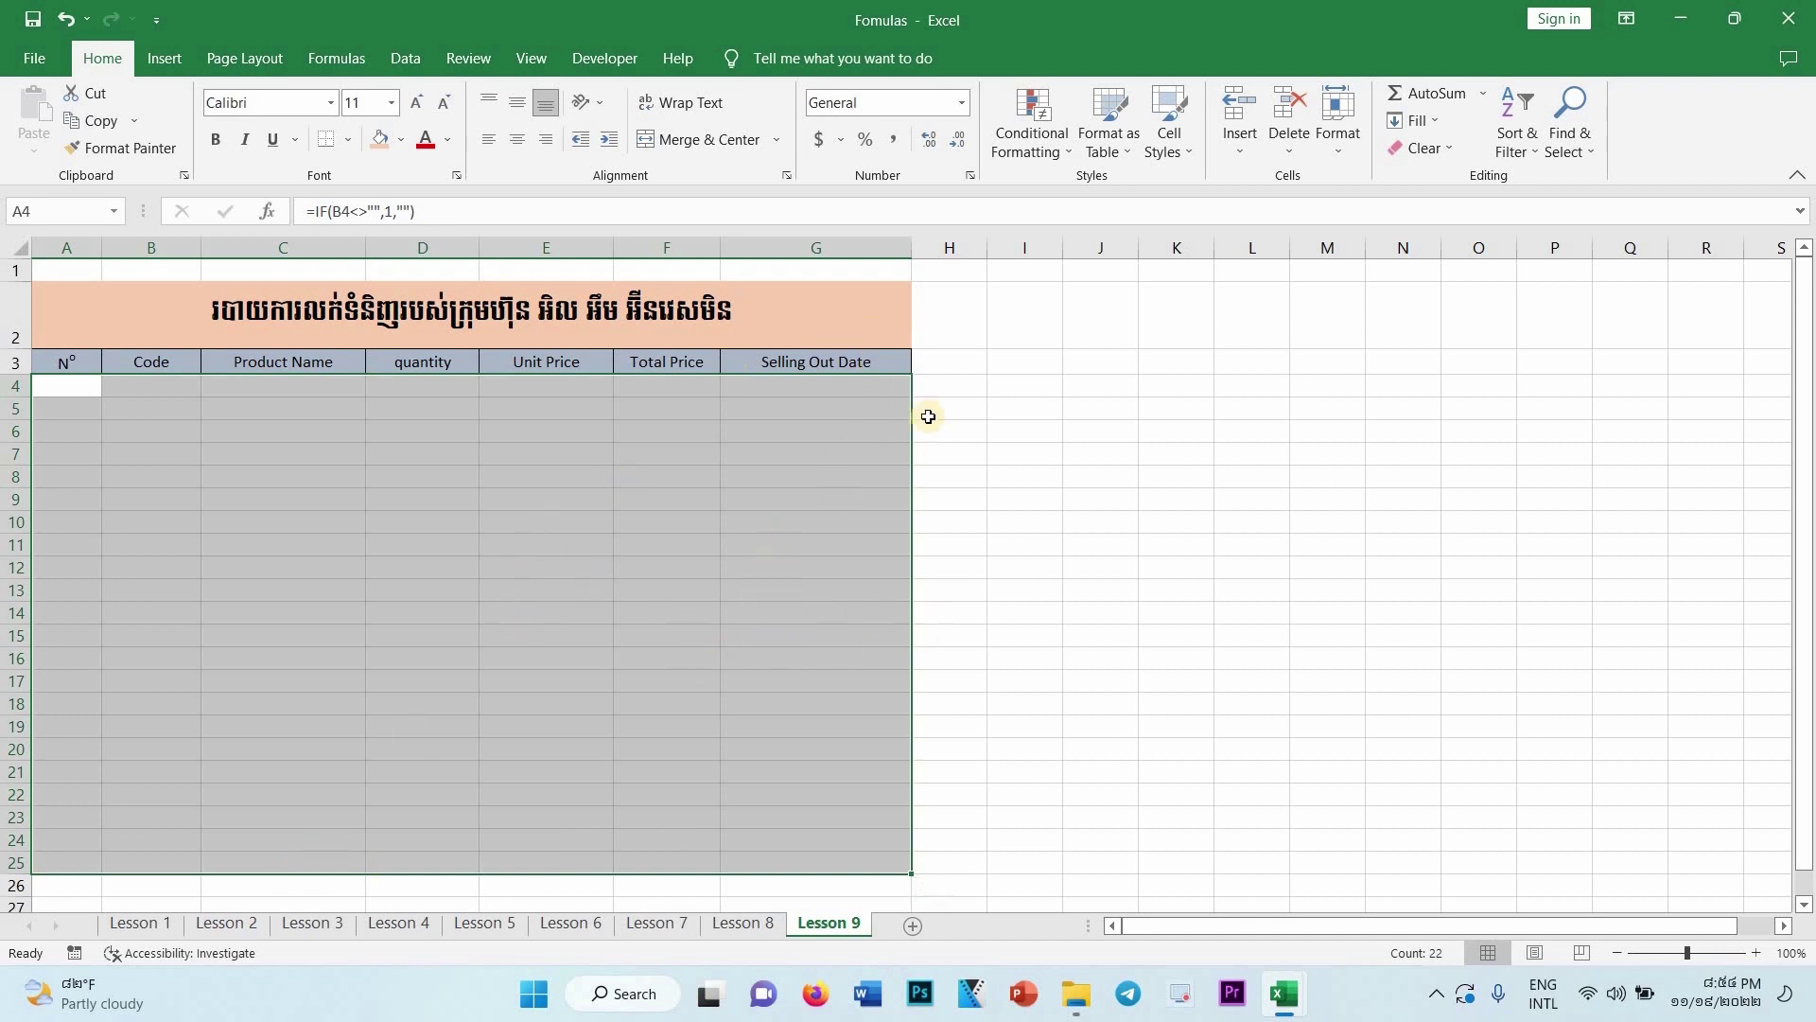
{"action": "left_click", "coordinate": [1019, 138]}
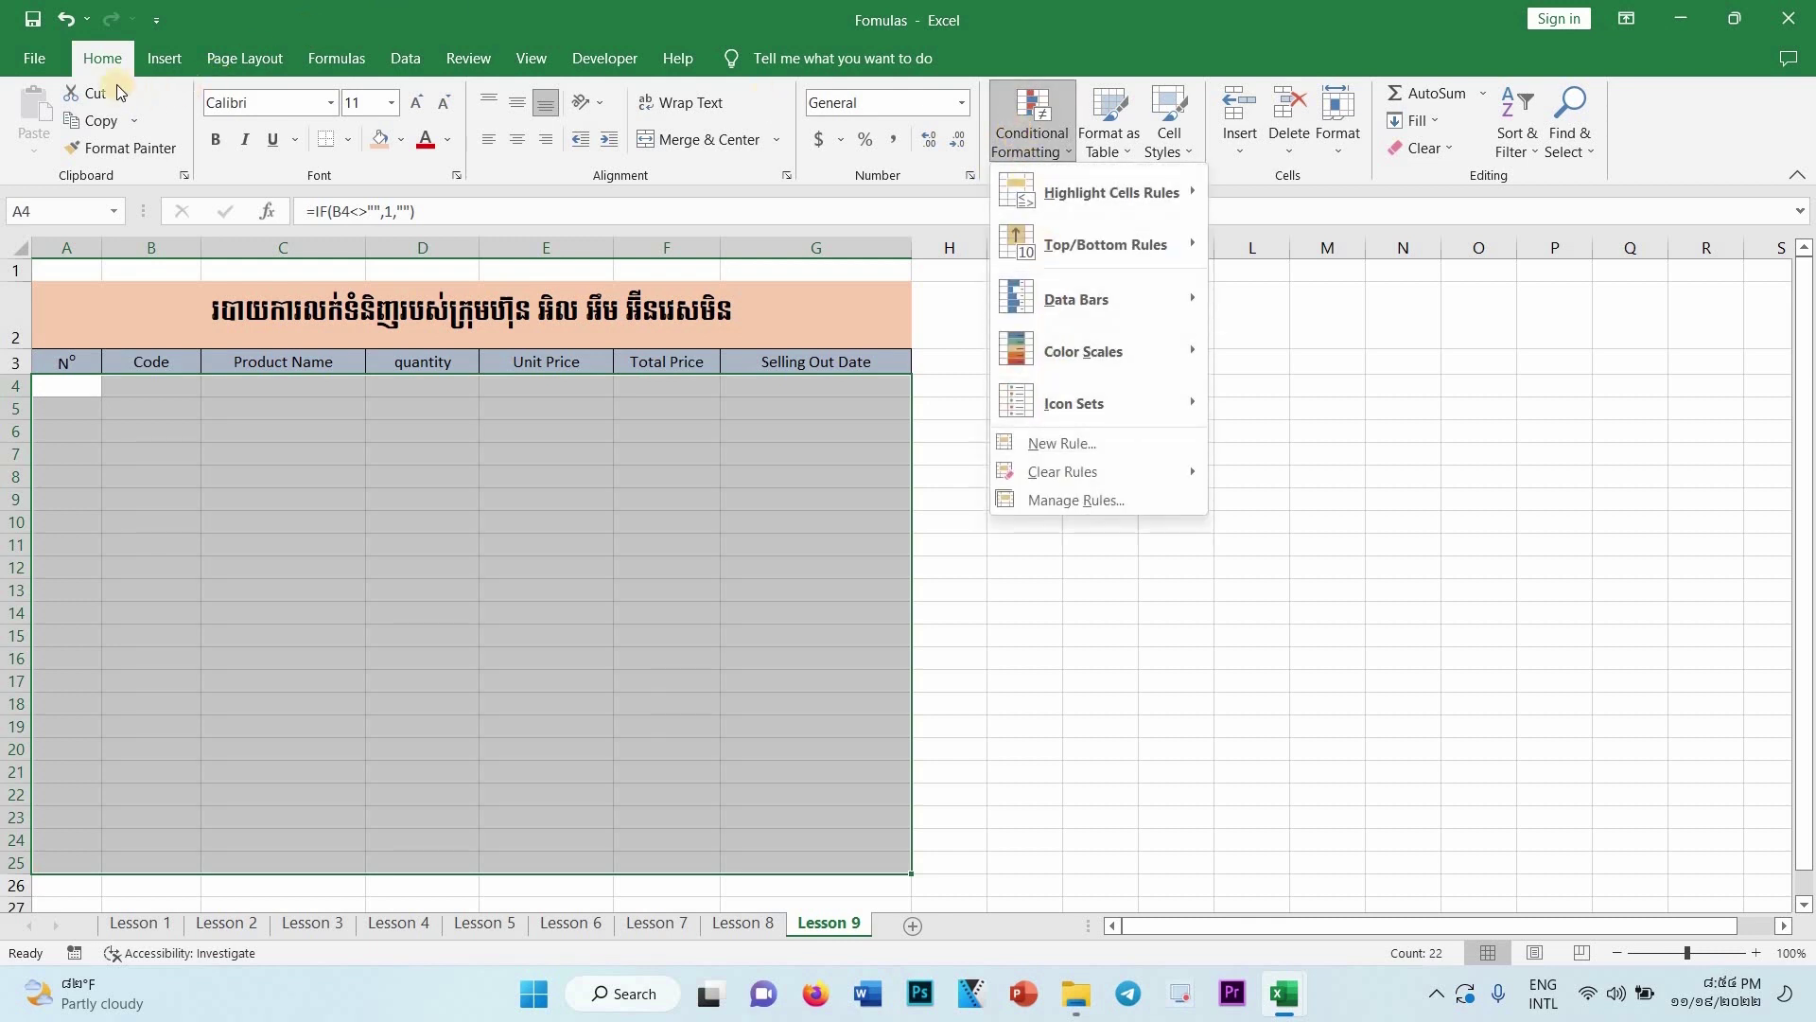
{"action": "left_click", "coordinate": [1043, 446]}
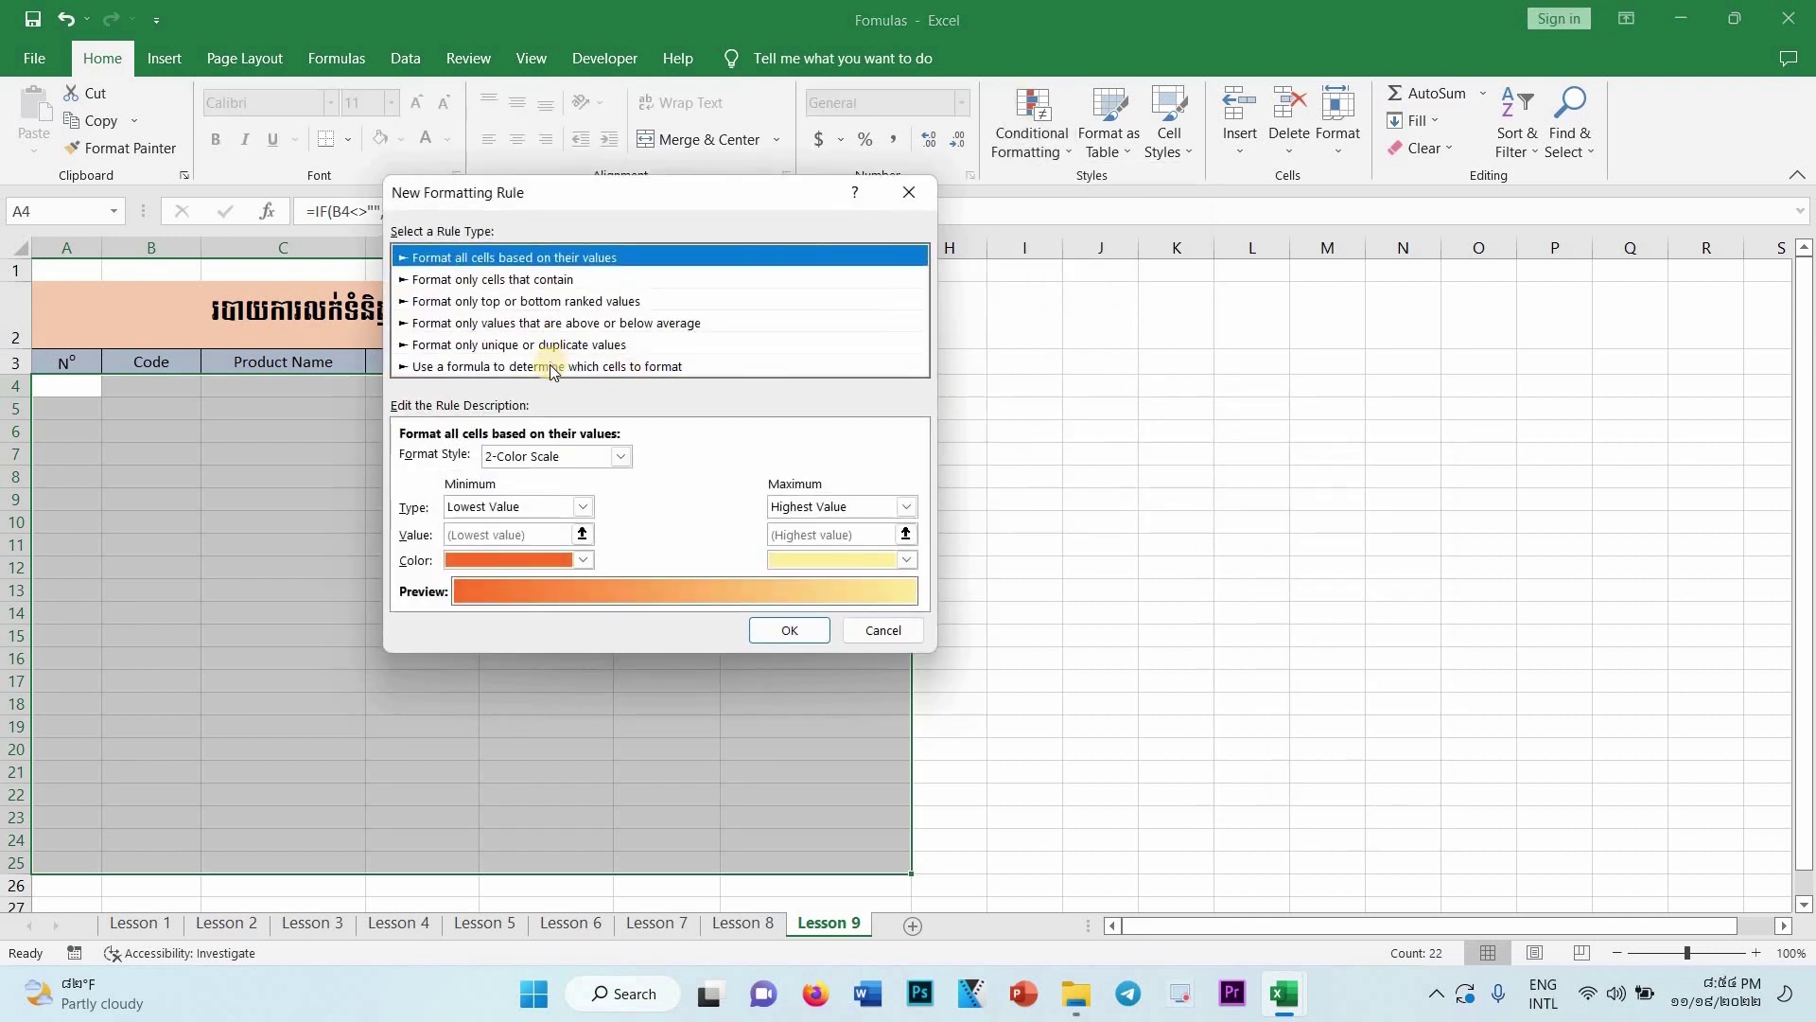
{"action": "left_click", "coordinate": [549, 365]}
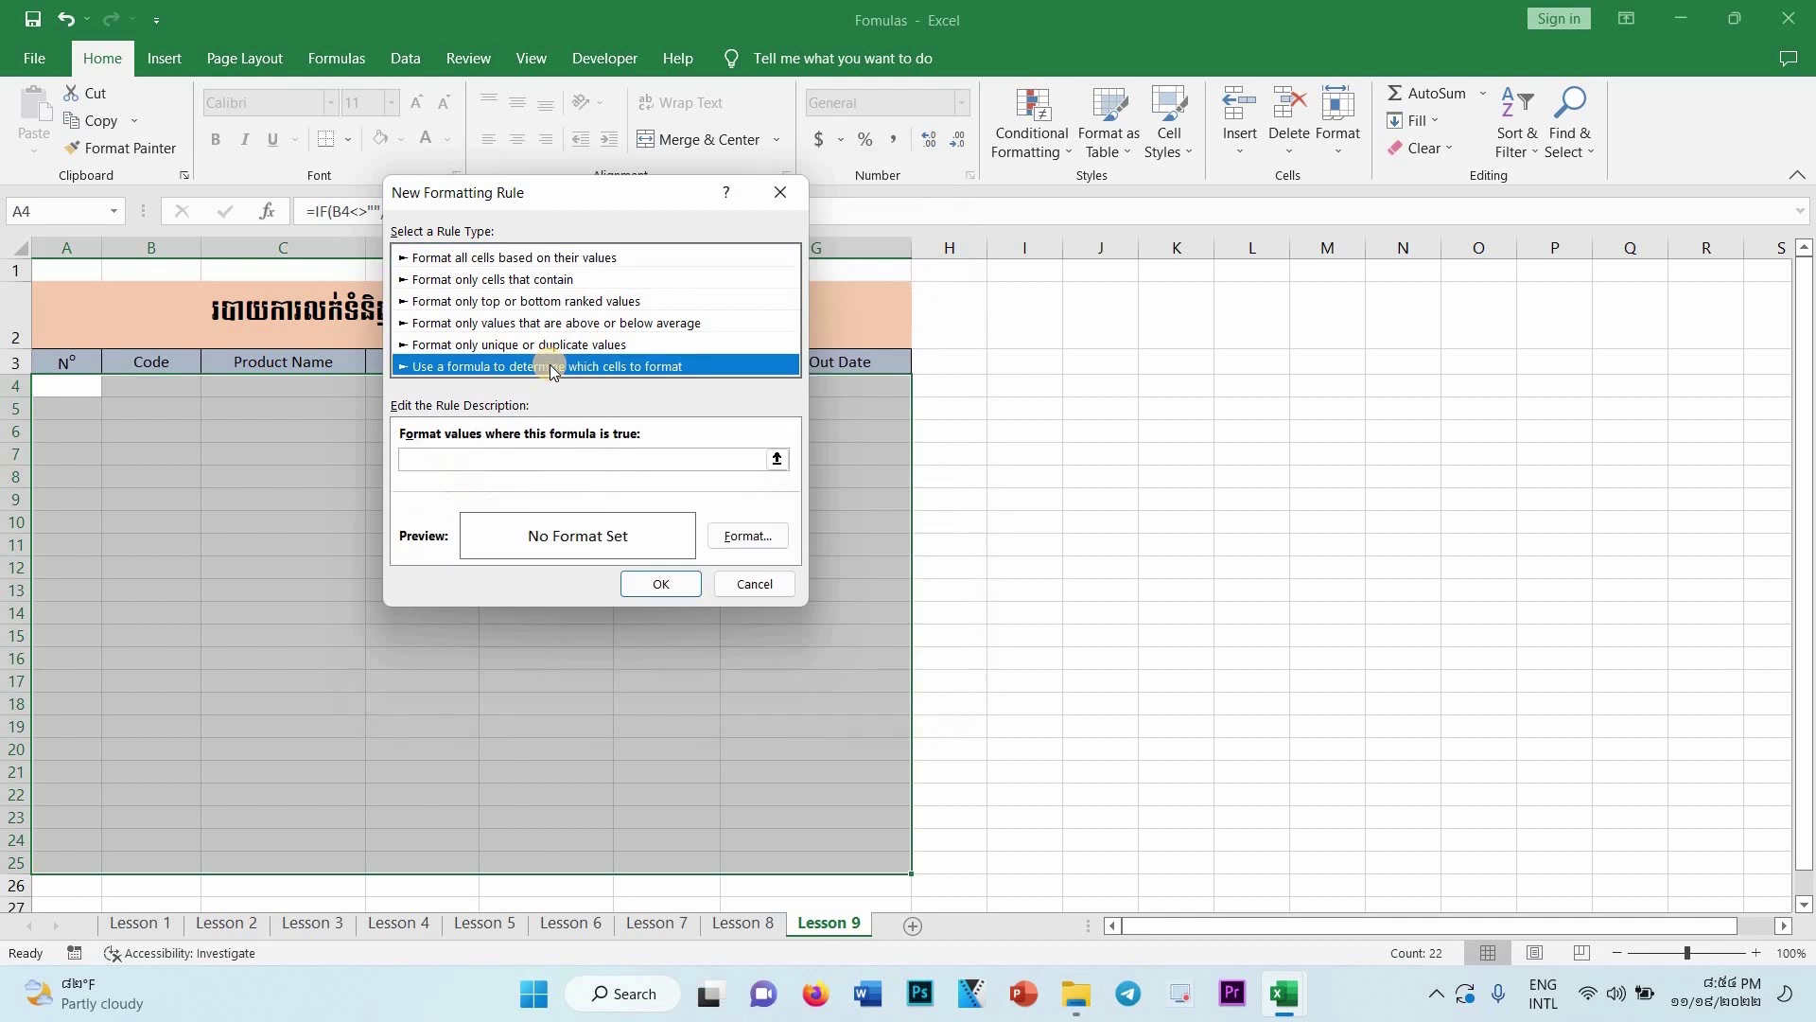
Step: Set the rule's formula to =$A4<>"" with only the column reference locked
{"action": "left_click", "coordinate": [503, 461]}
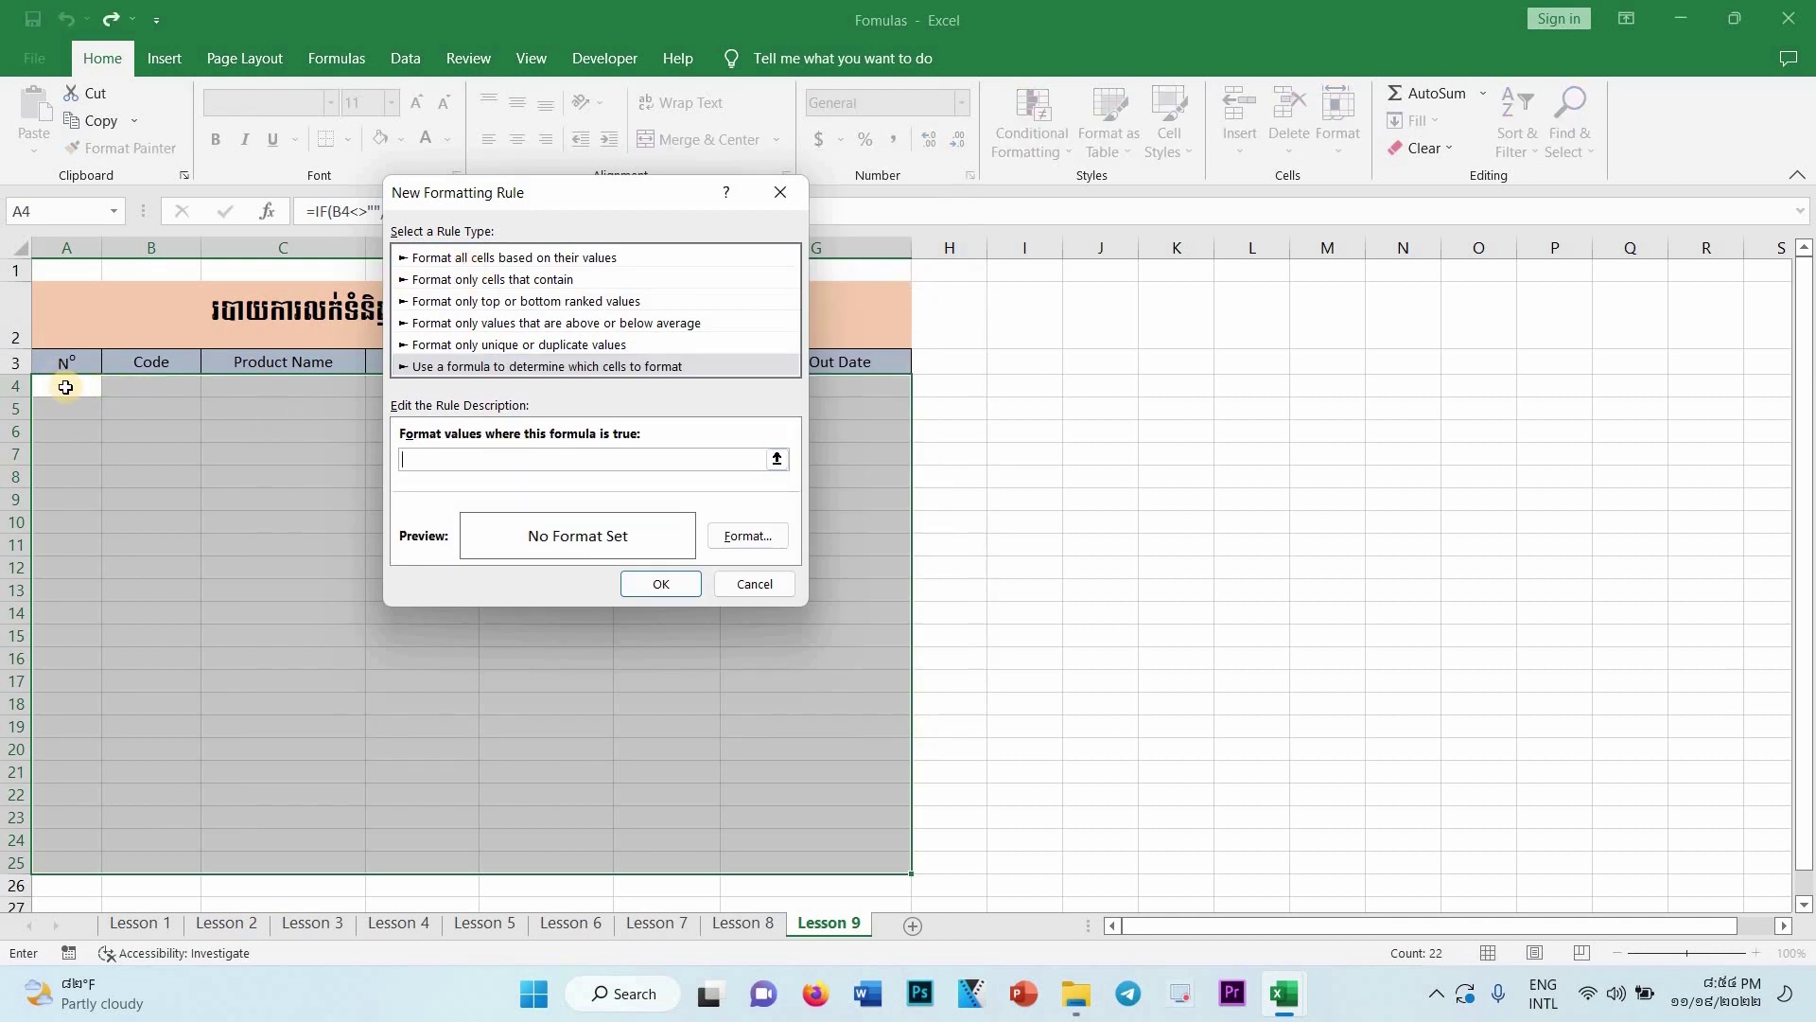
{"action": "left_click", "coordinate": [60, 383]}
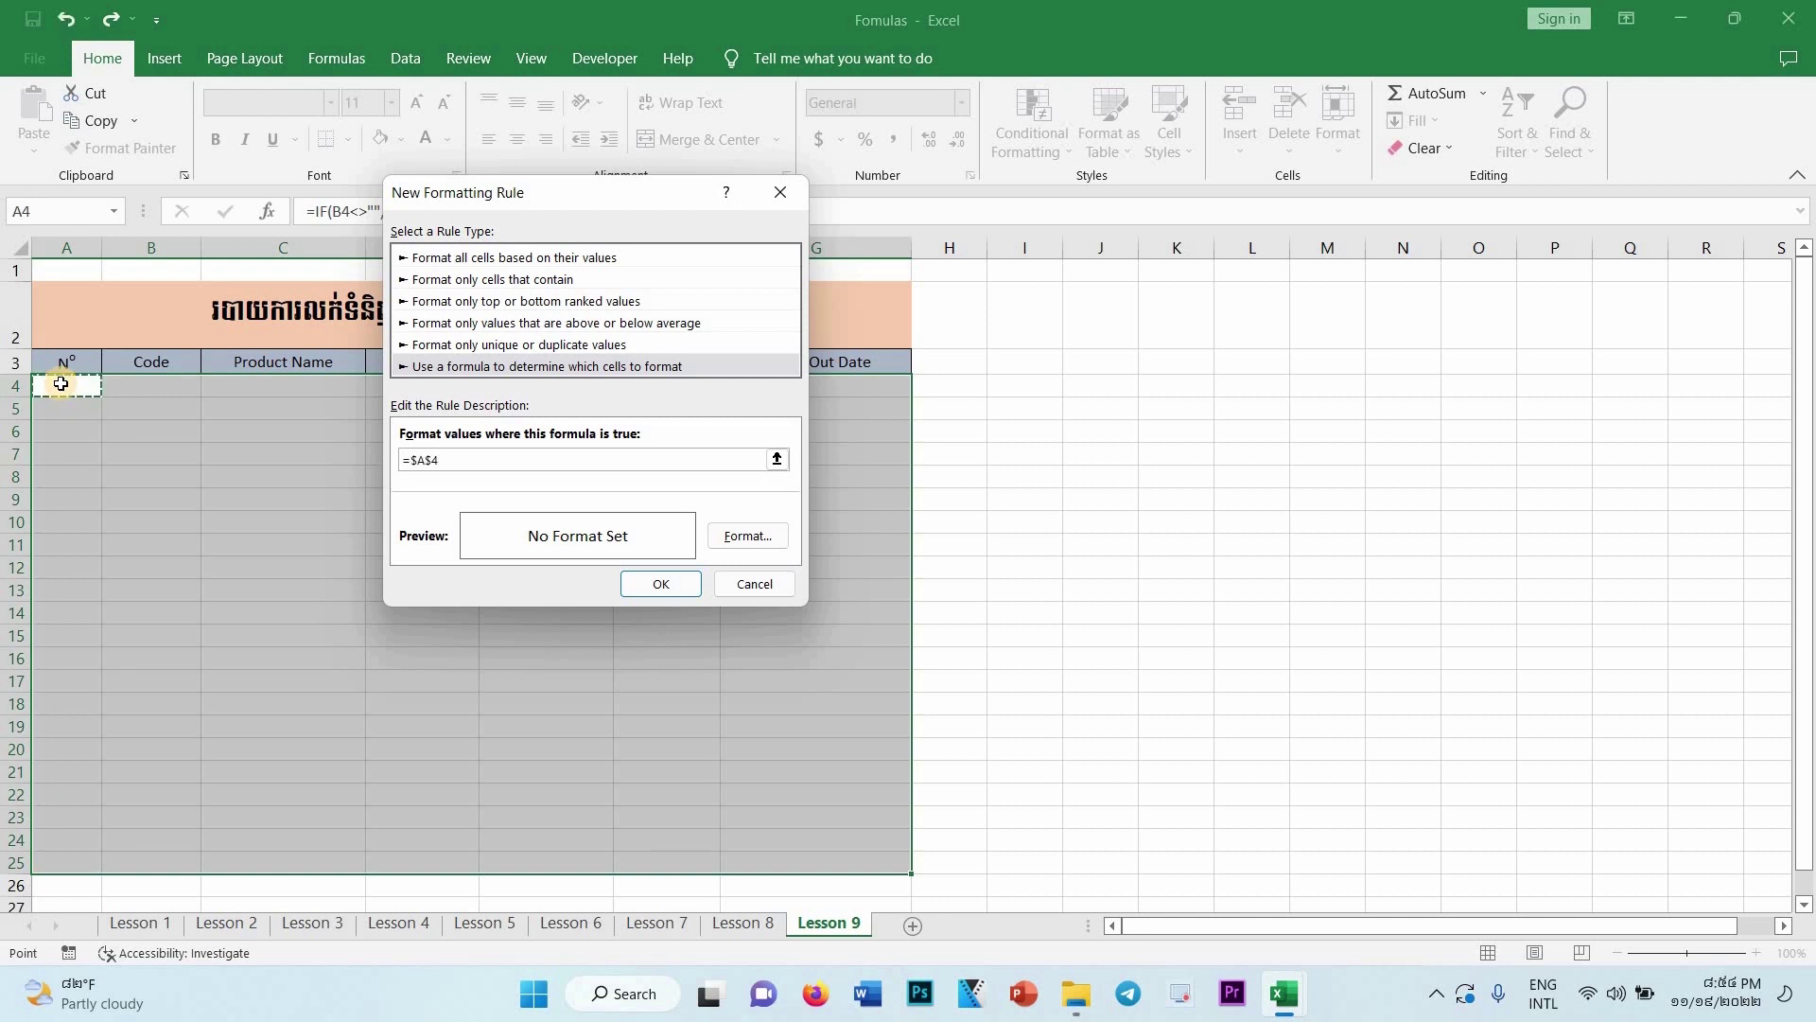
{"action": "left_click", "coordinate": [434, 461]}
{"action": "left_click", "coordinate": [434, 460]}
Step: Give the rule's format a solid-line outline border around each cell
{"action": "left_click", "coordinate": [734, 536]}
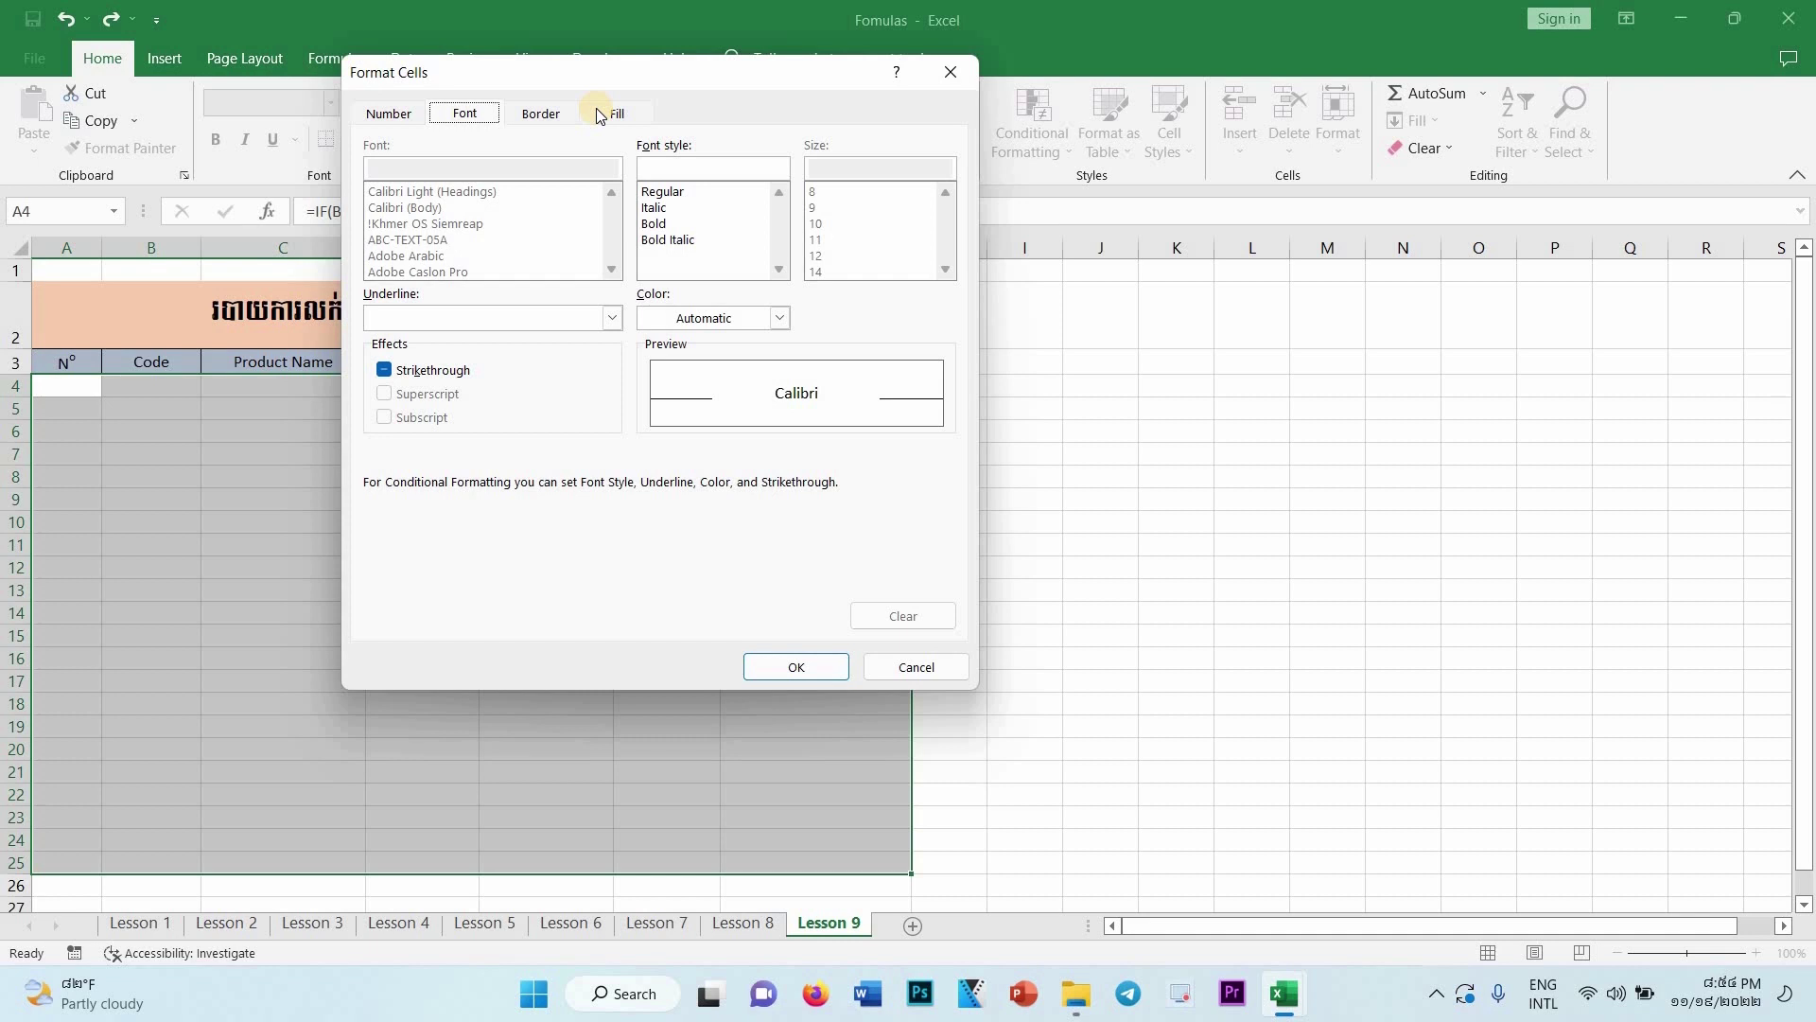
{"action": "left_click", "coordinate": [566, 117]}
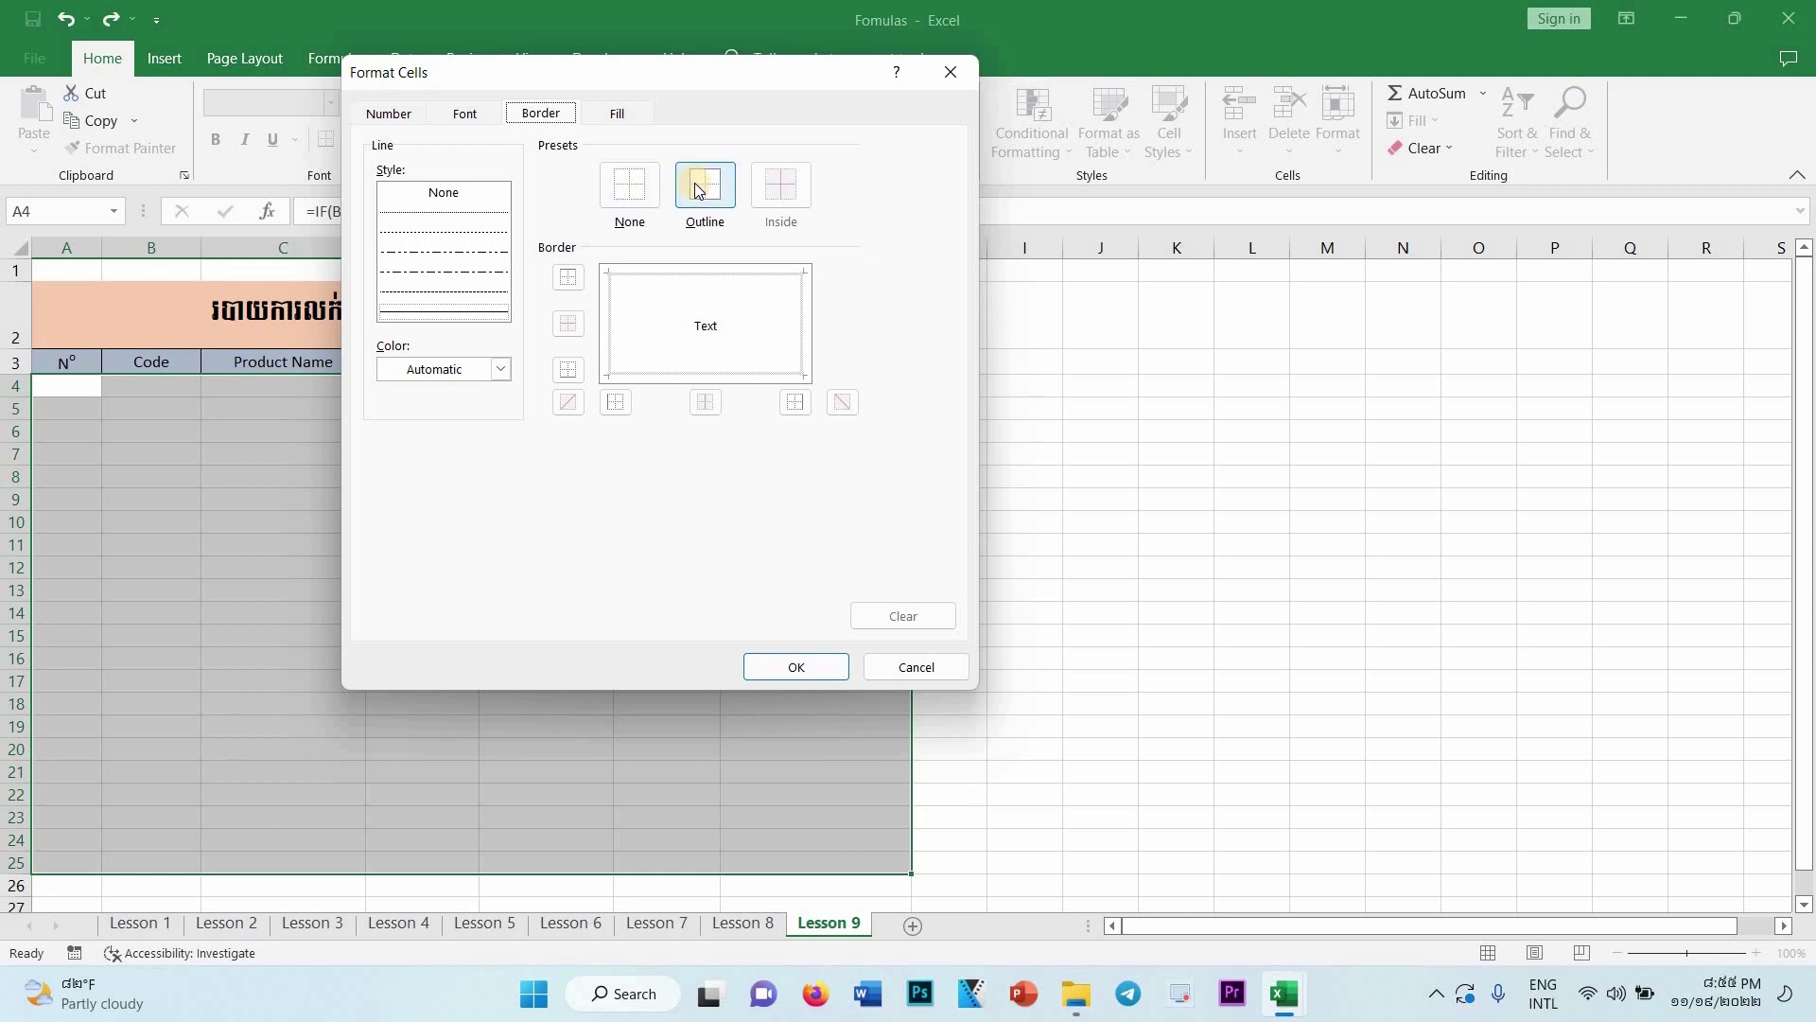
{"action": "left_click", "coordinate": [457, 313]}
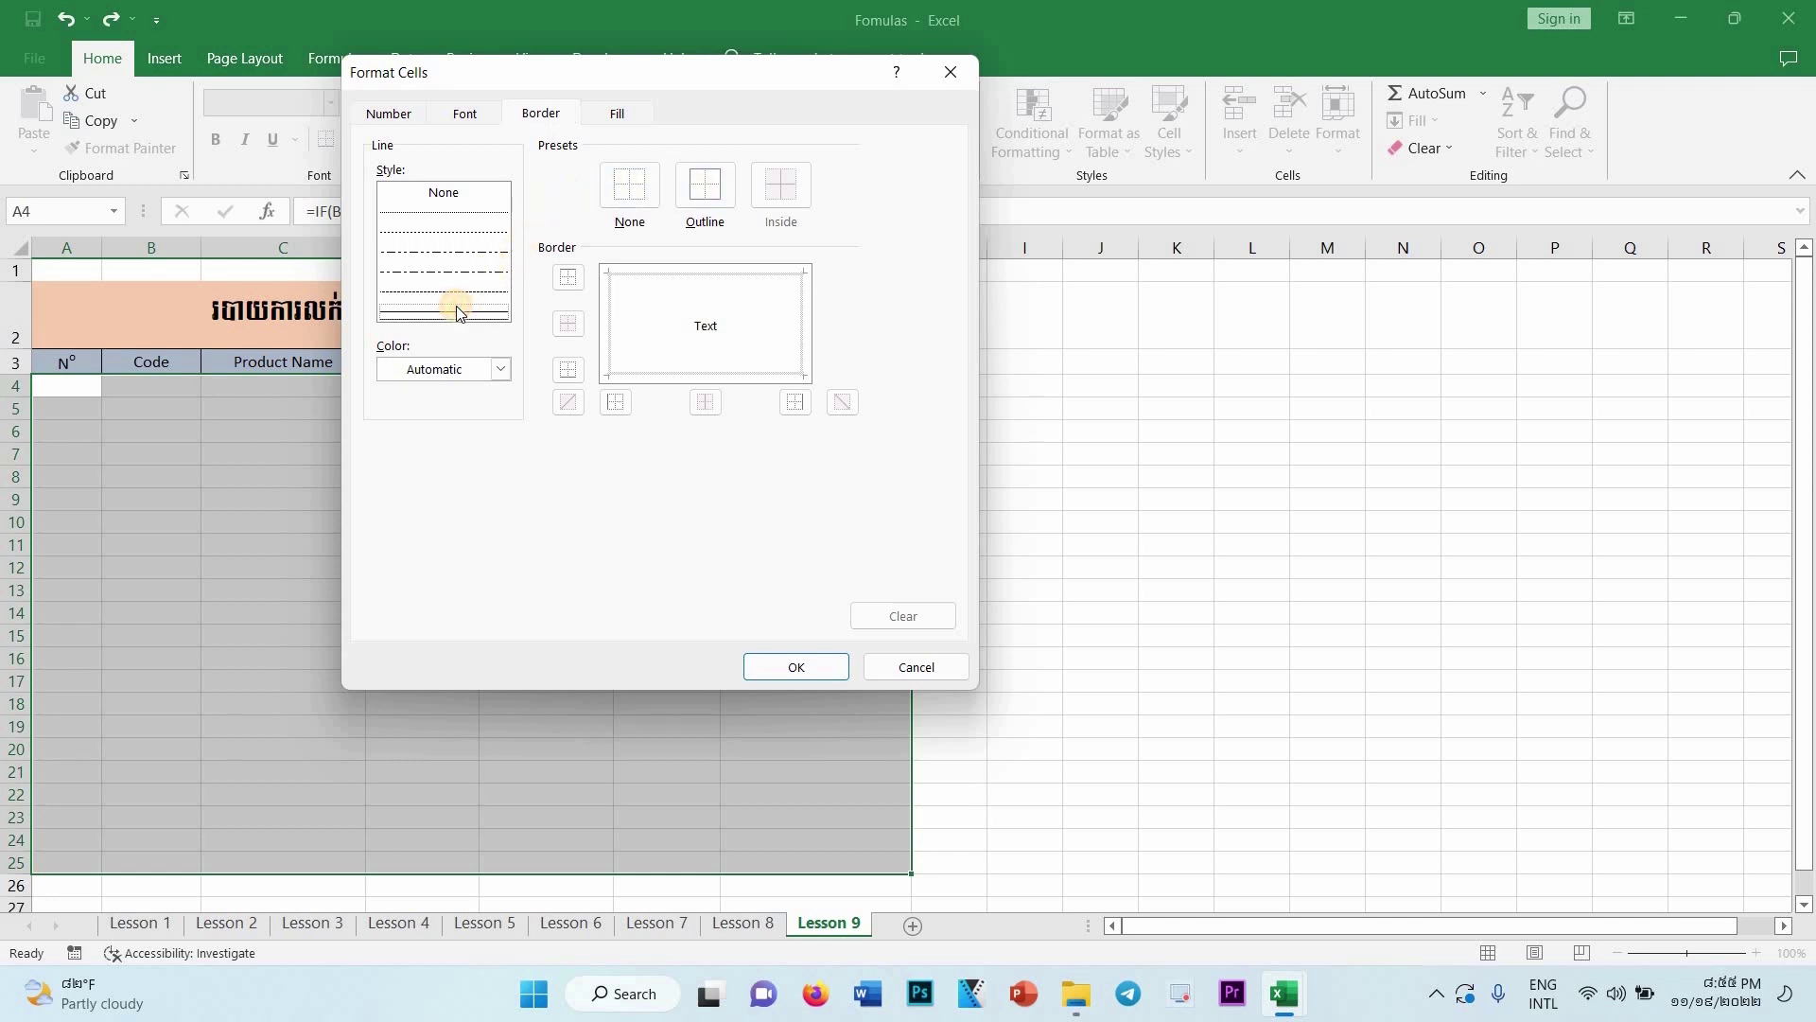
{"action": "left_click", "coordinate": [721, 193]}
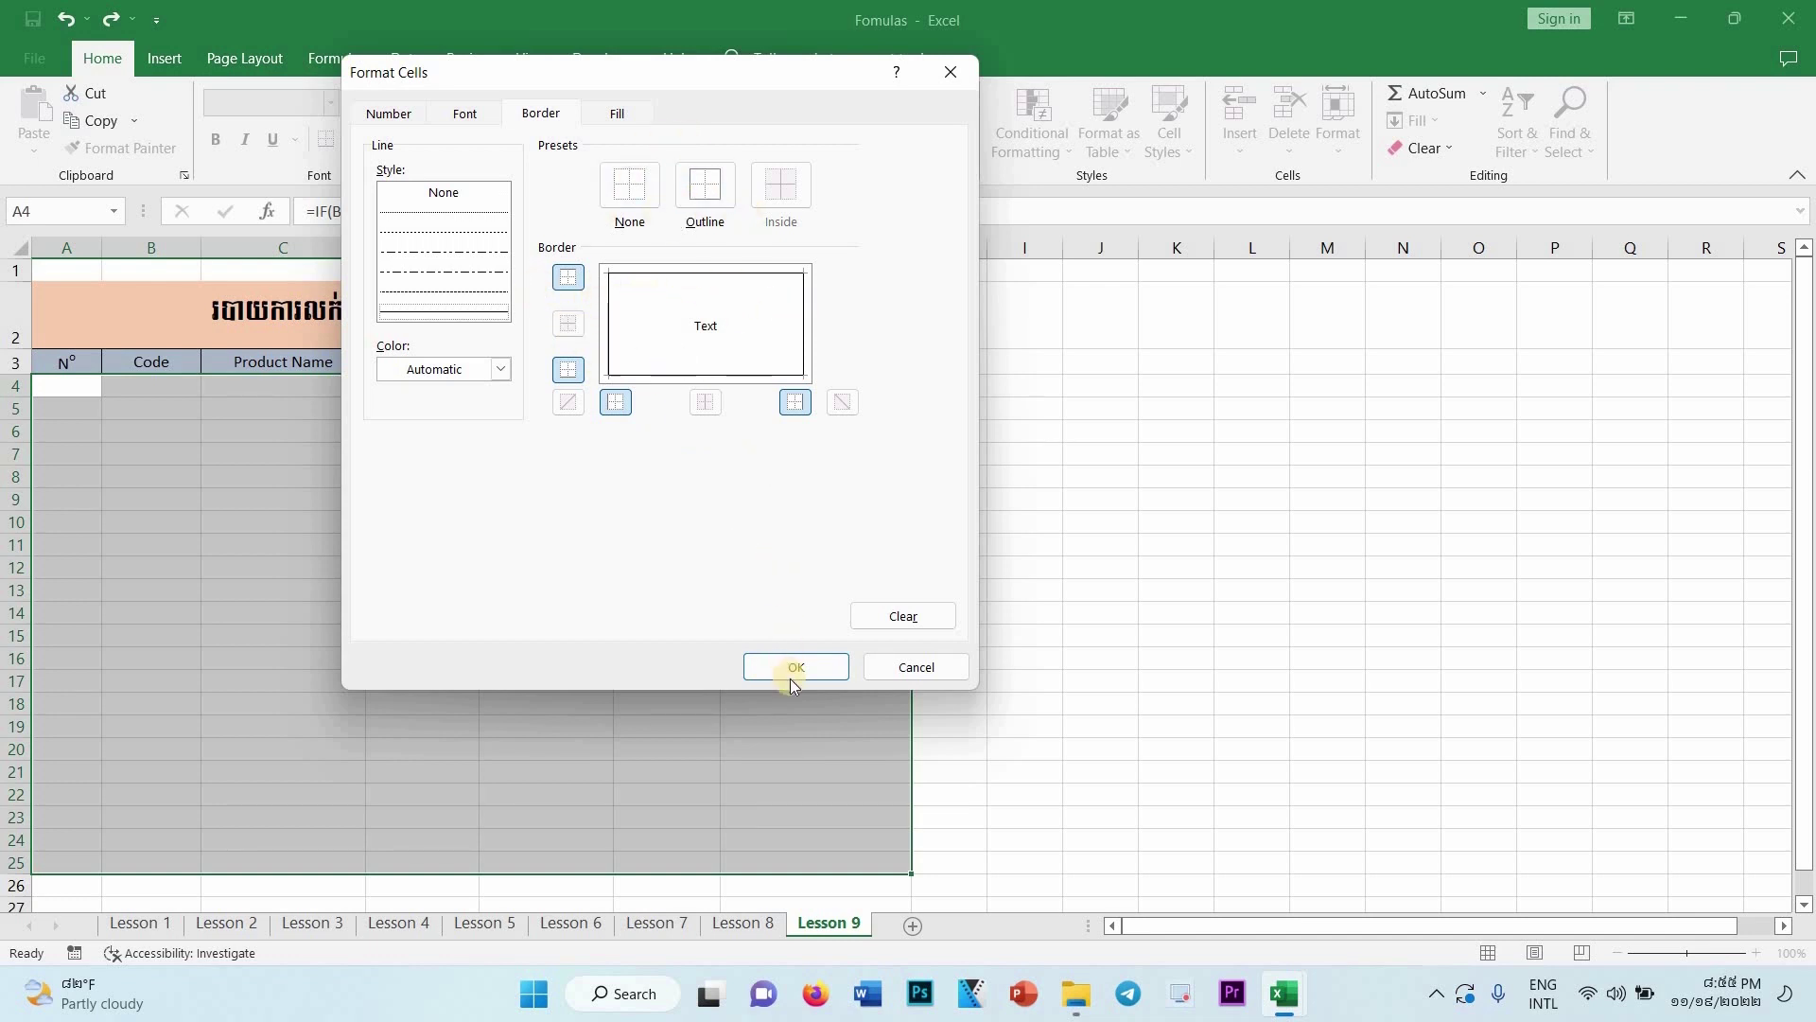
Step: View the fill options and compare with the Lesson 3 table in the ADVANCE 1 workbook
{"action": "left_click", "coordinate": [606, 113]}
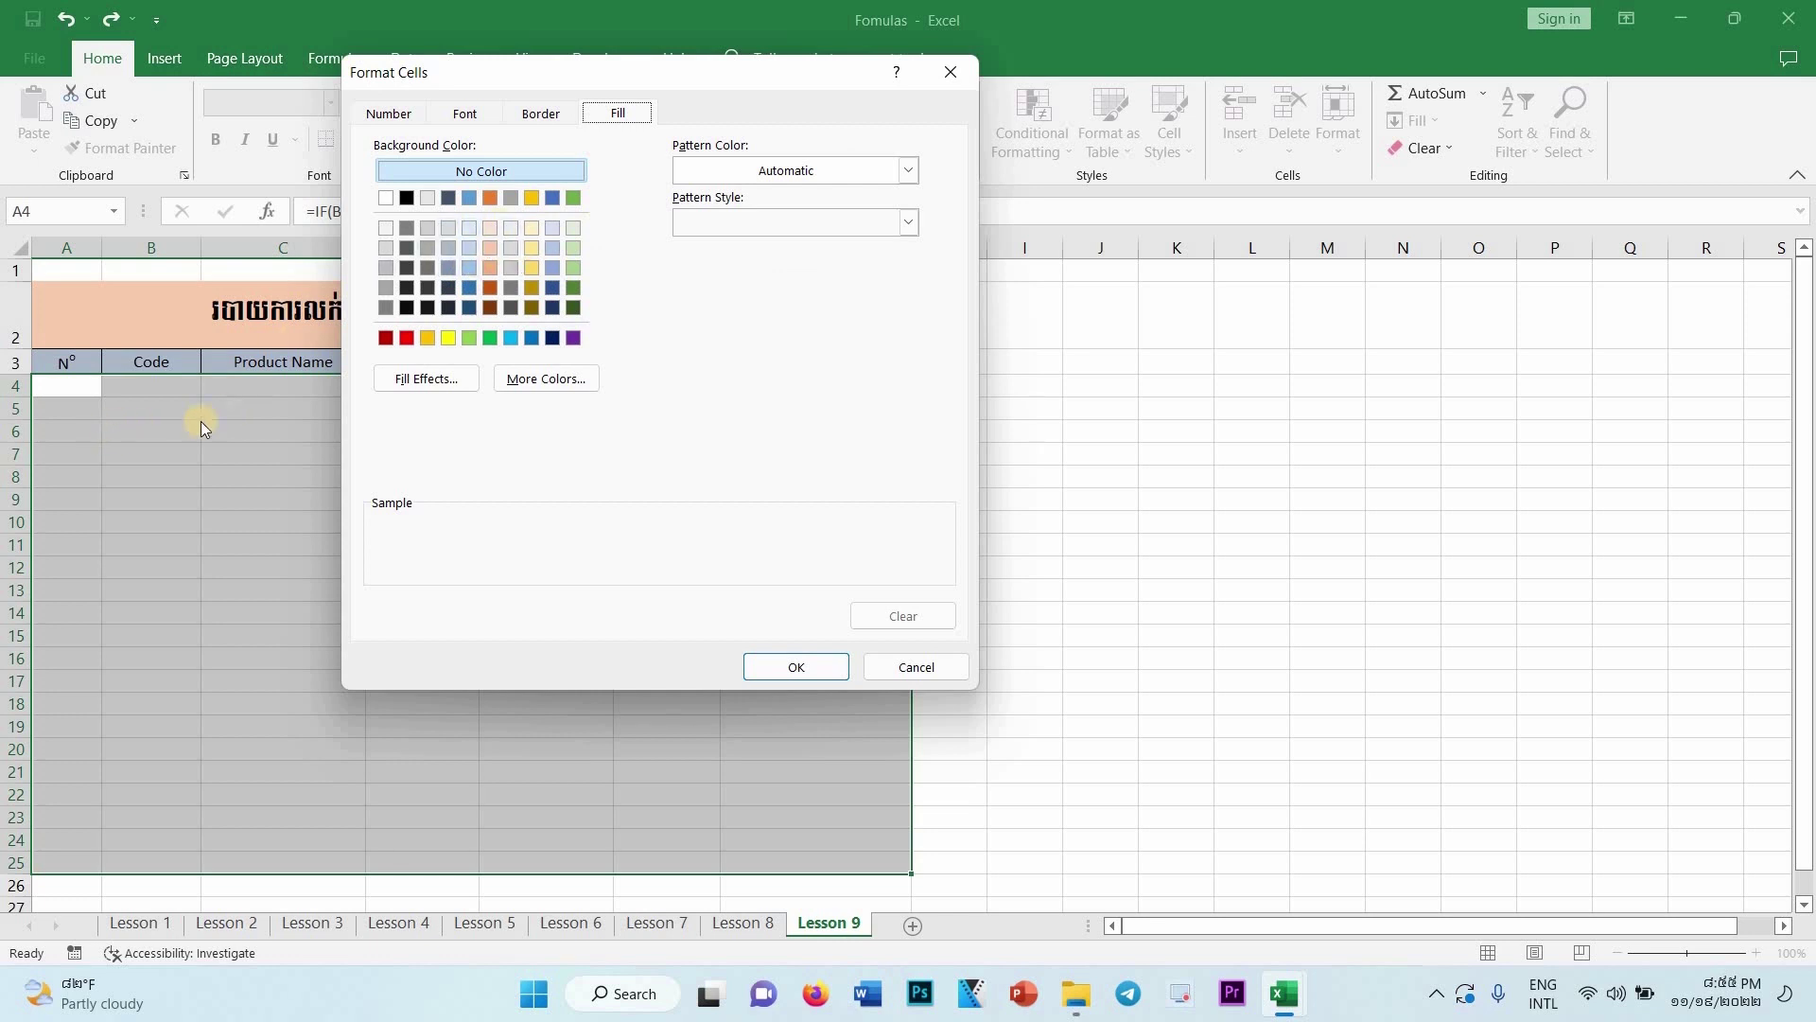
{"action": "left_click", "coordinate": [1282, 993]}
{"action": "left_click", "coordinate": [1348, 887]}
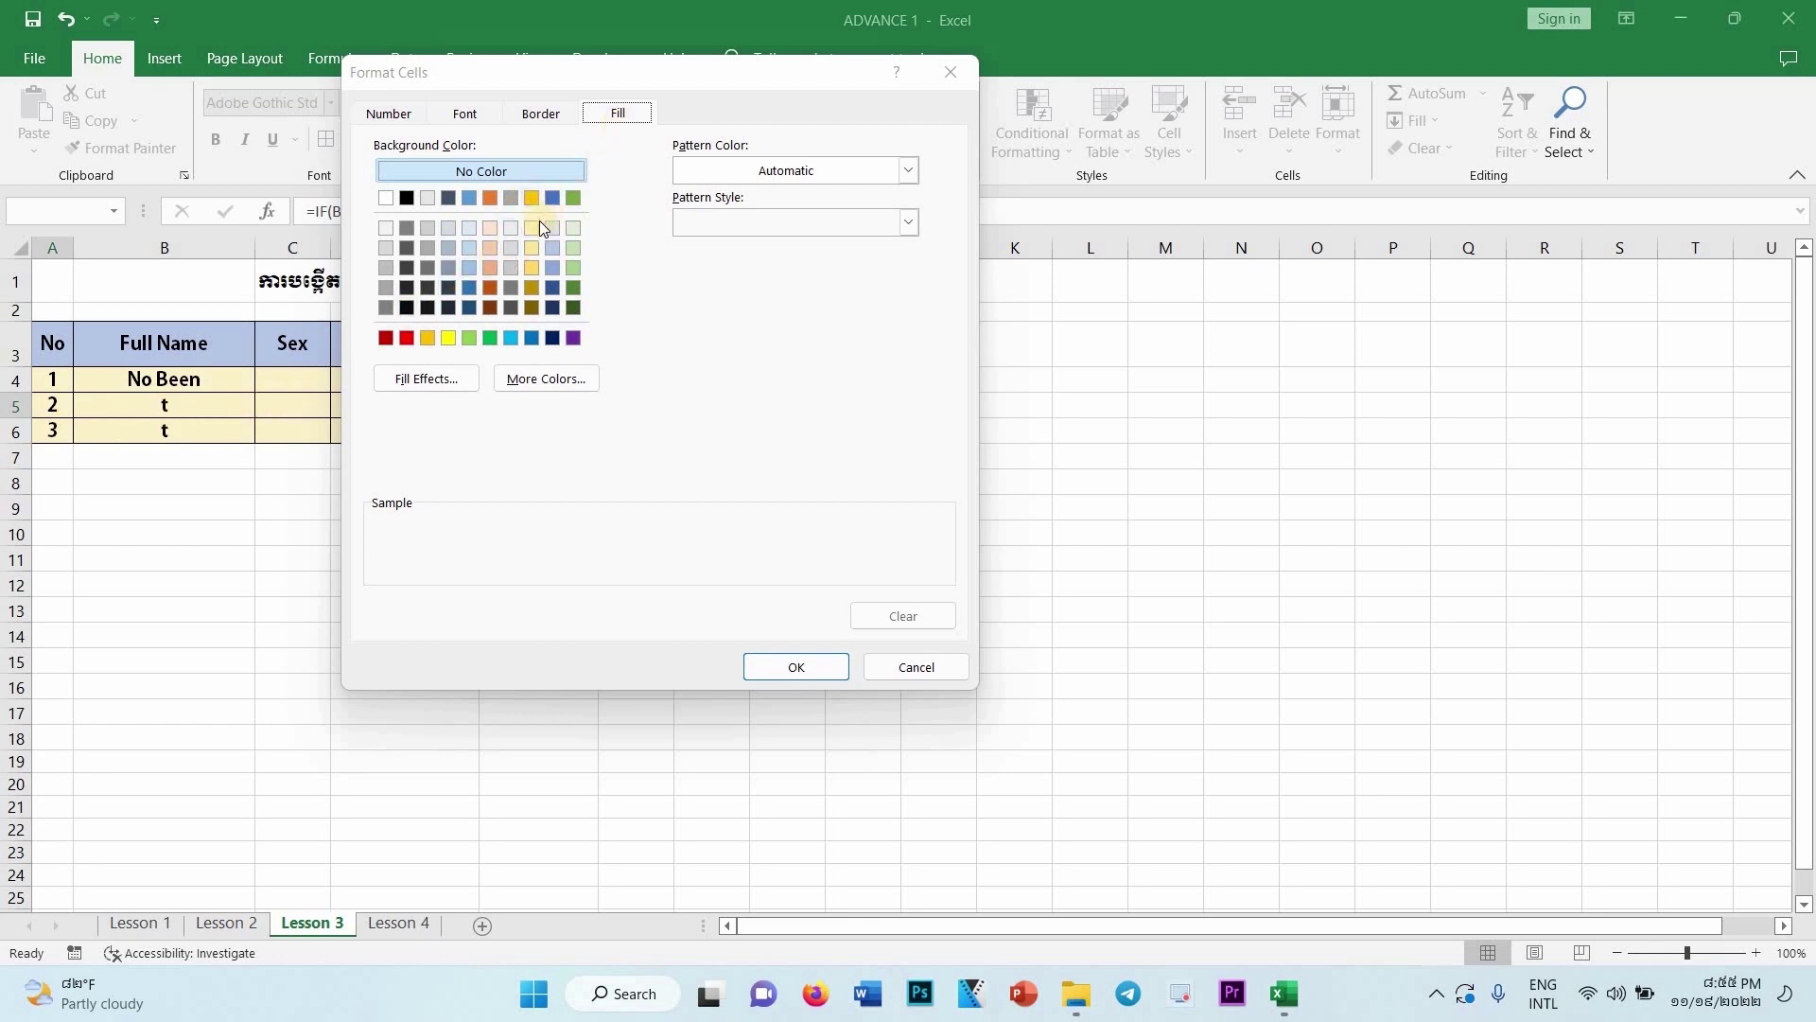
Step: Accept the outline border format without a fill and apply the new formatting rule
{"action": "left_click", "coordinate": [532, 114]}
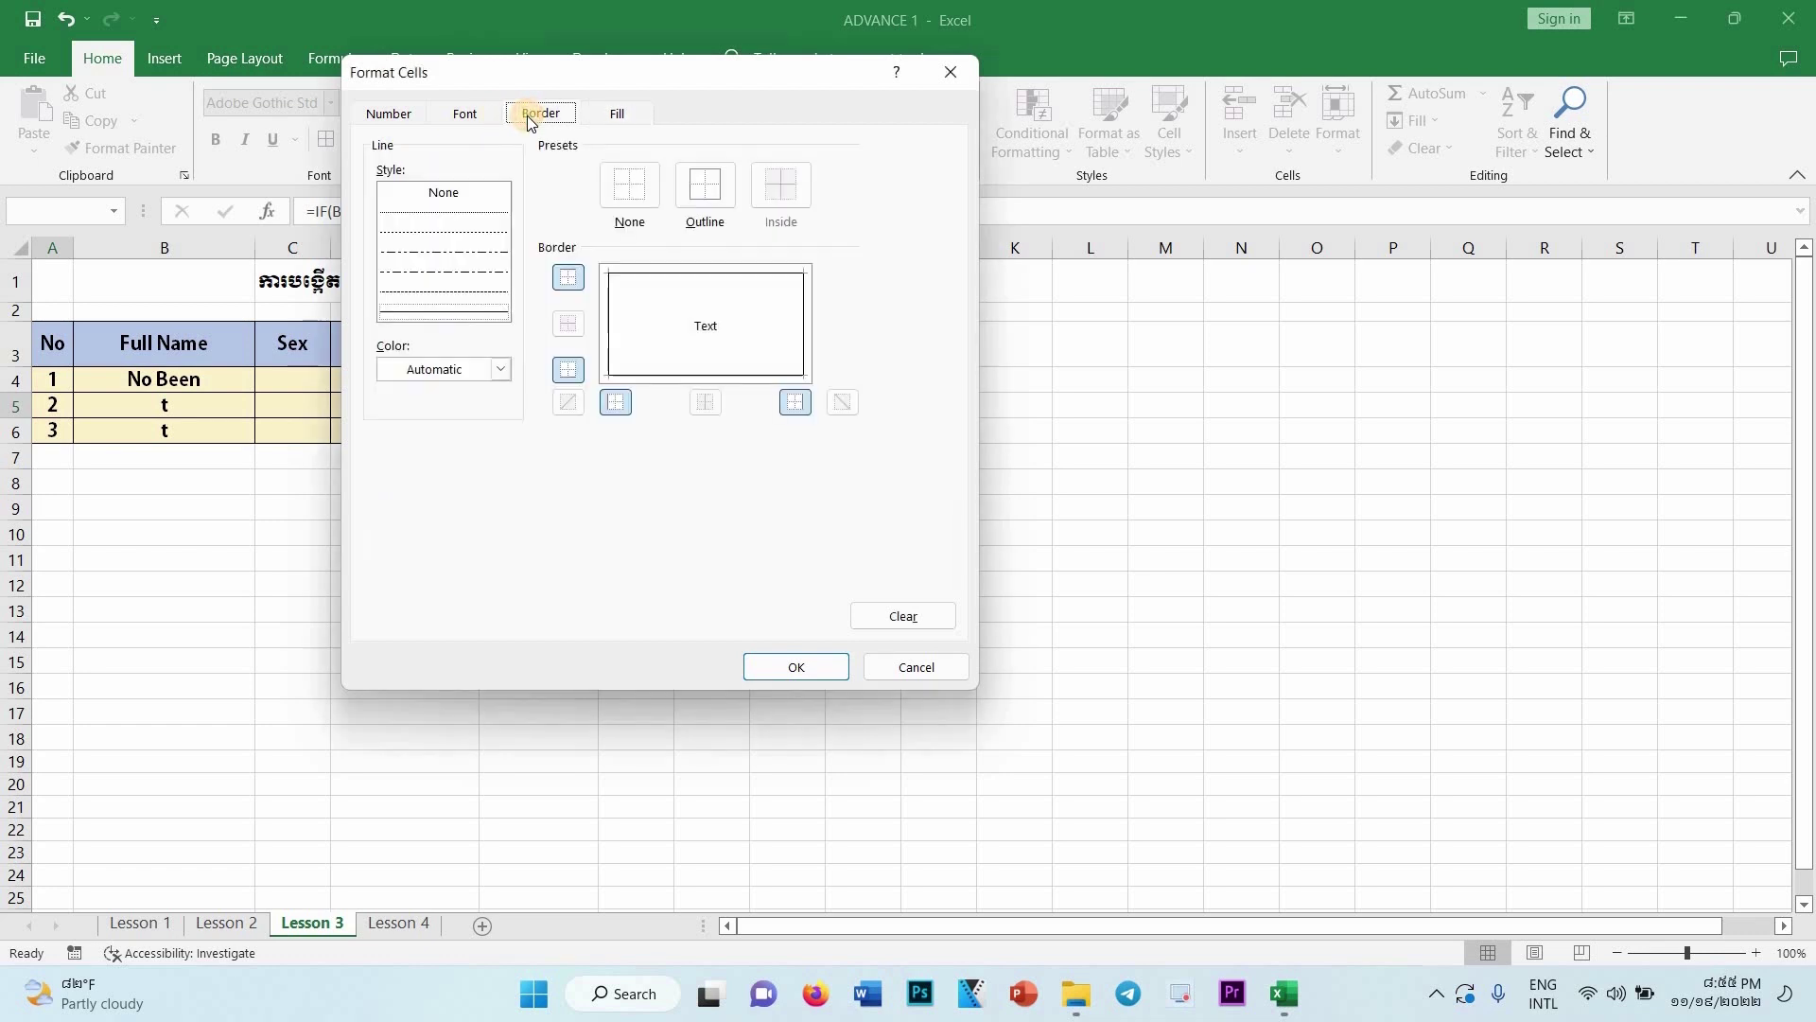
{"action": "left_click", "coordinate": [775, 667]}
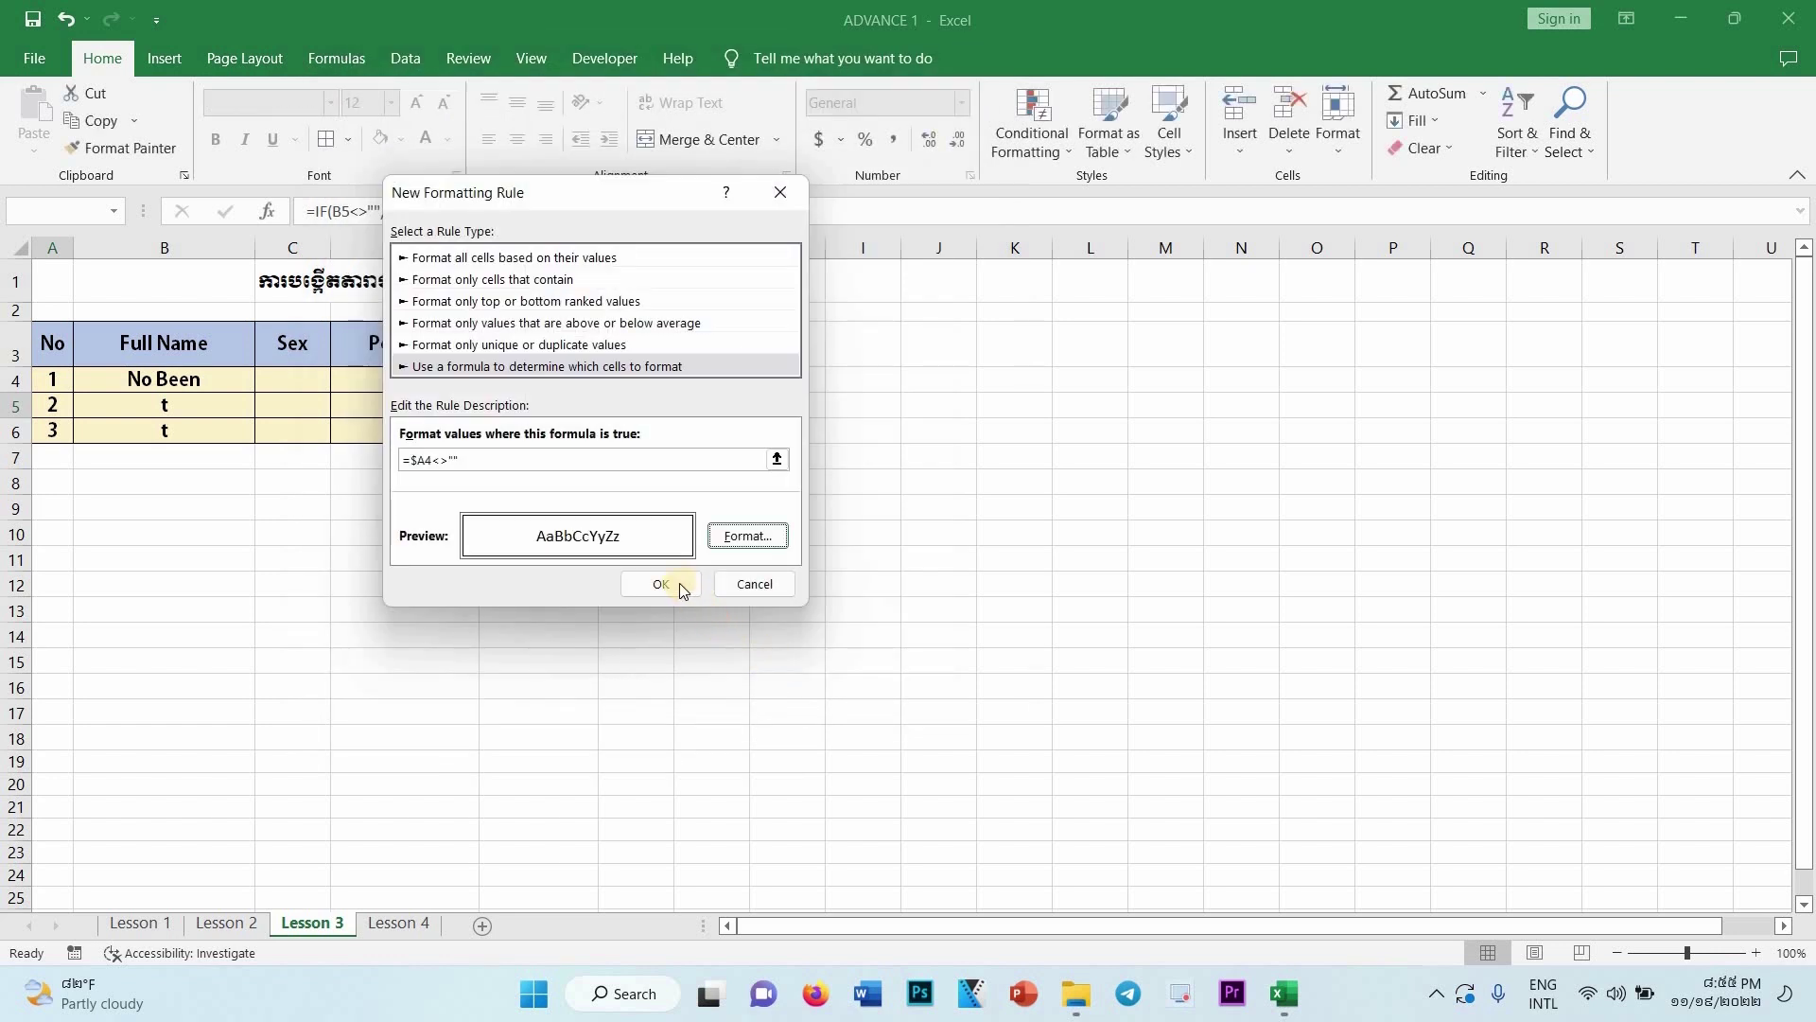
{"action": "left_click", "coordinate": [677, 584]}
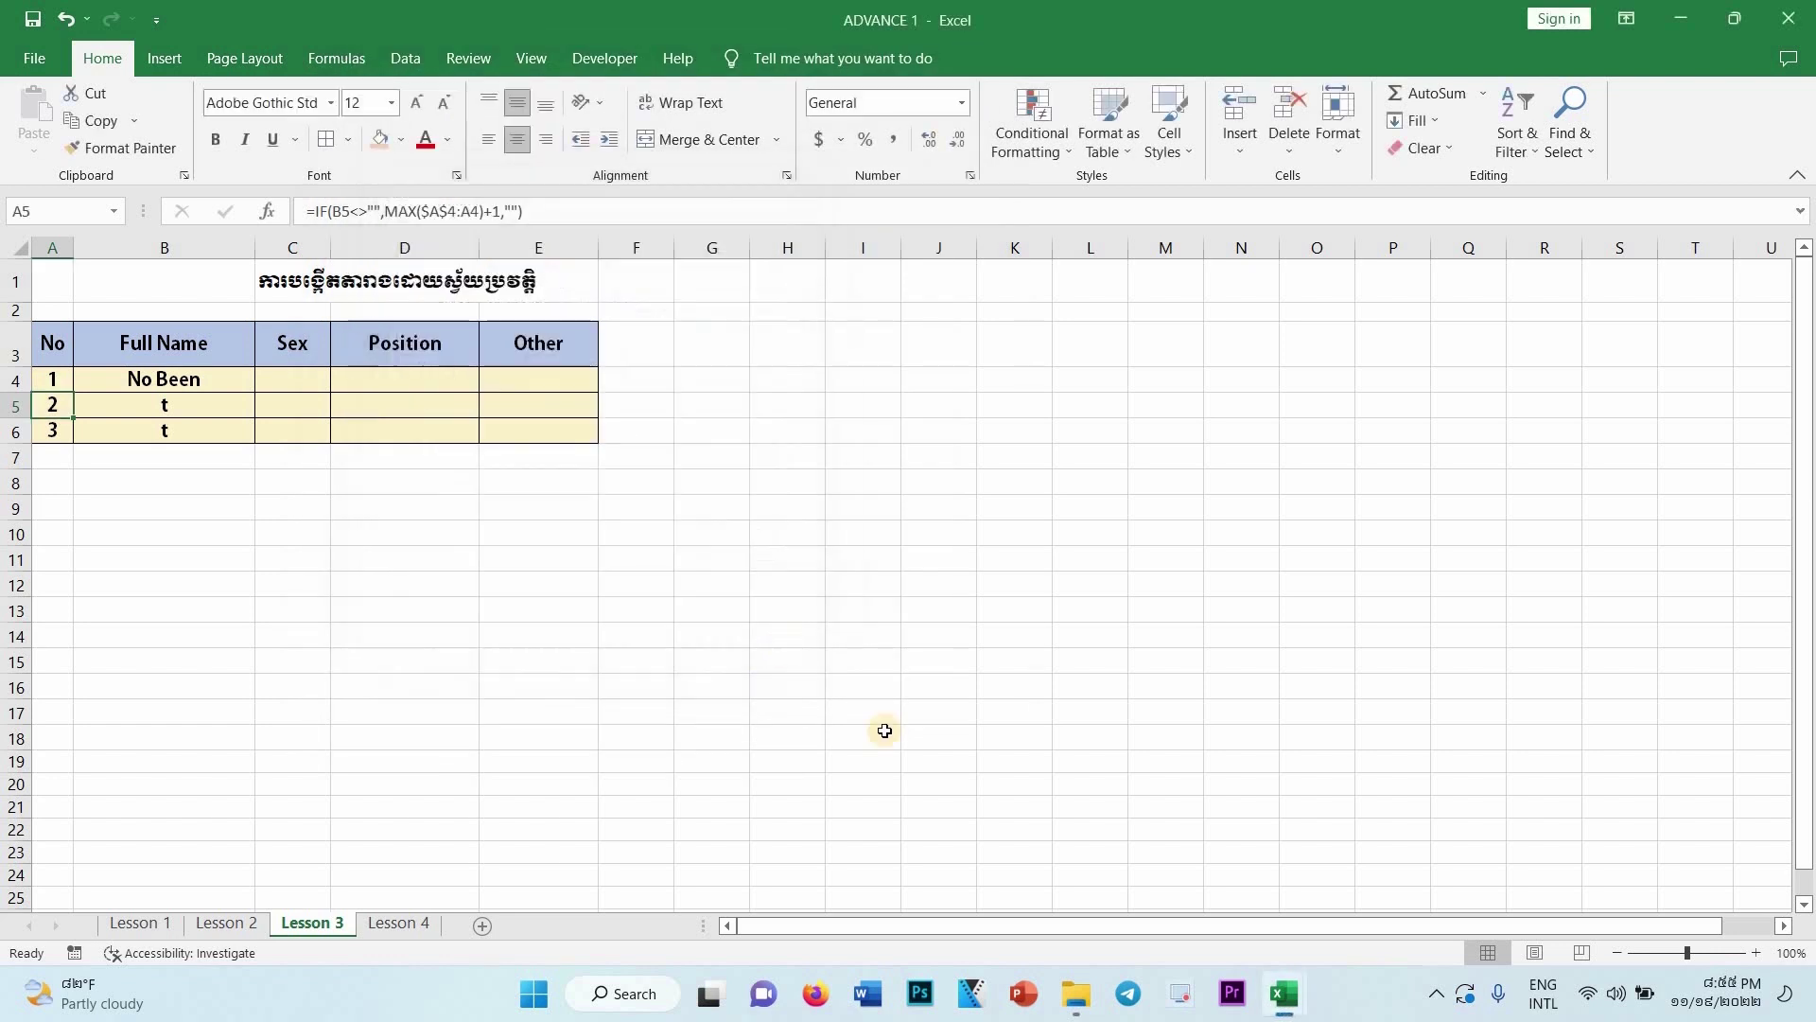
Step: Switch back to the Fomulas workbook and enter the code "oo3" in B4 to test the automatic borders
{"action": "mouse_move", "coordinate": [1272, 1000]}
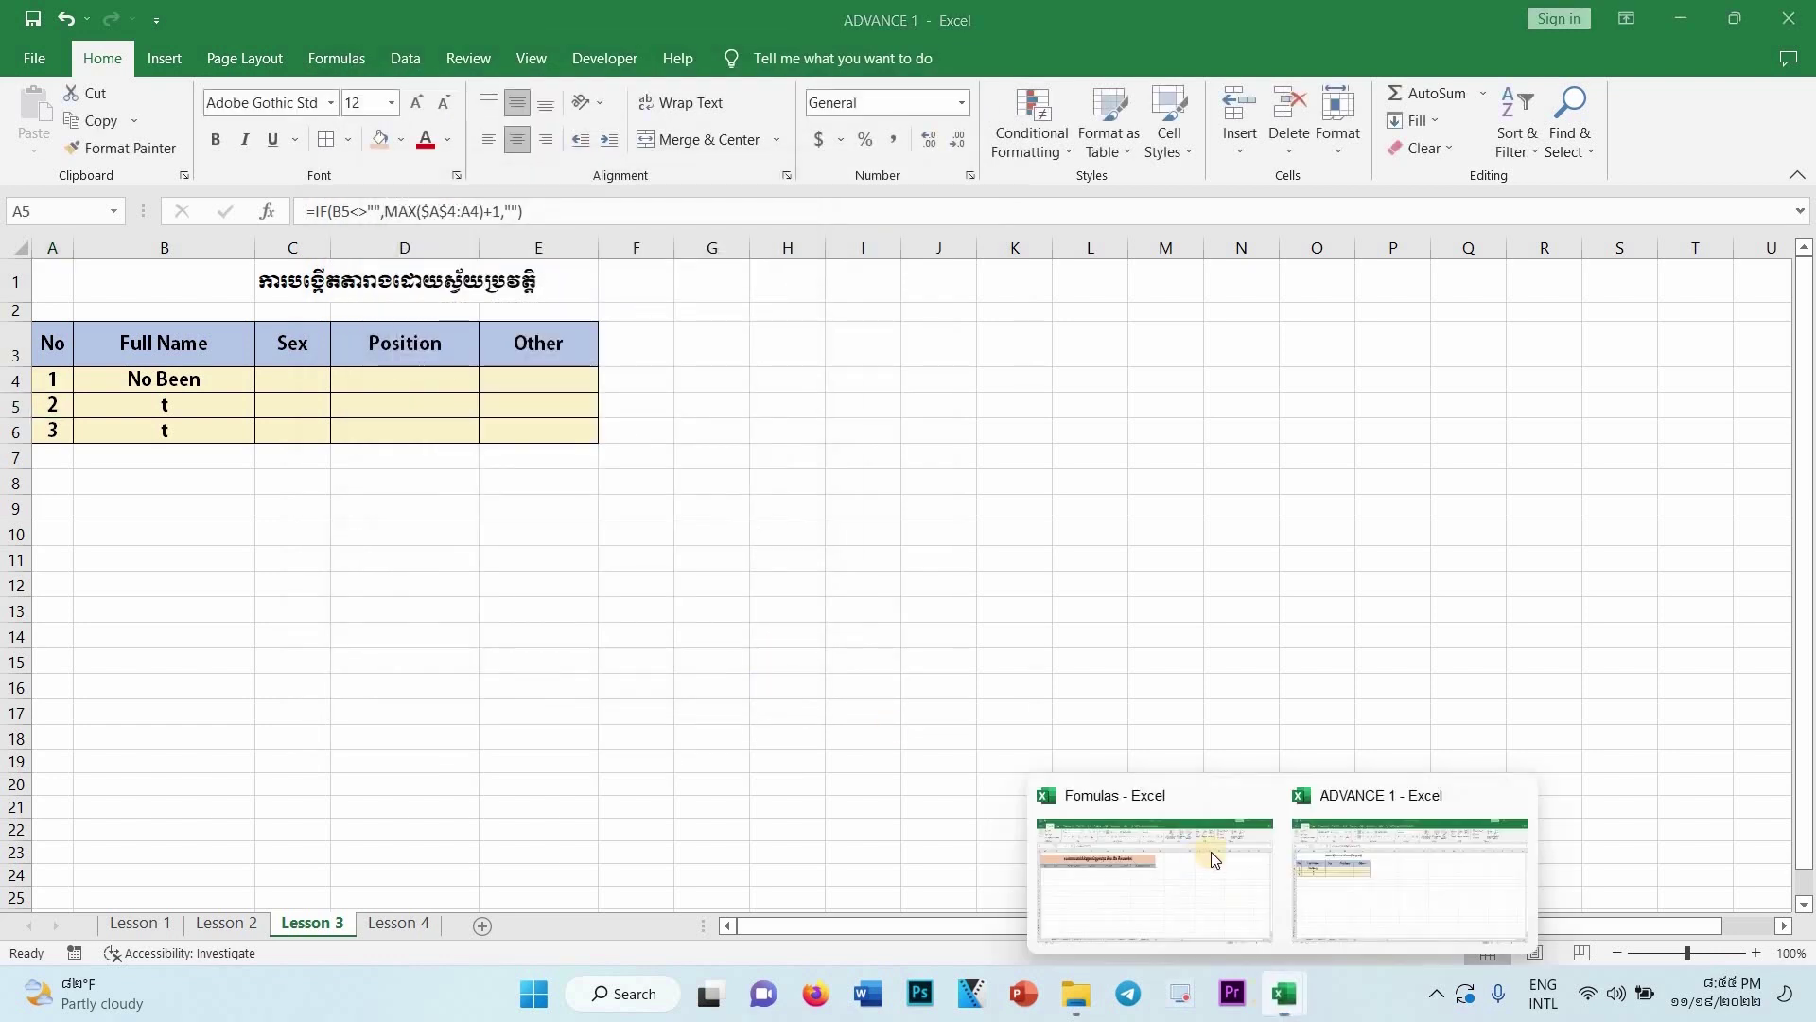
{"action": "left_click", "coordinate": [1210, 869]}
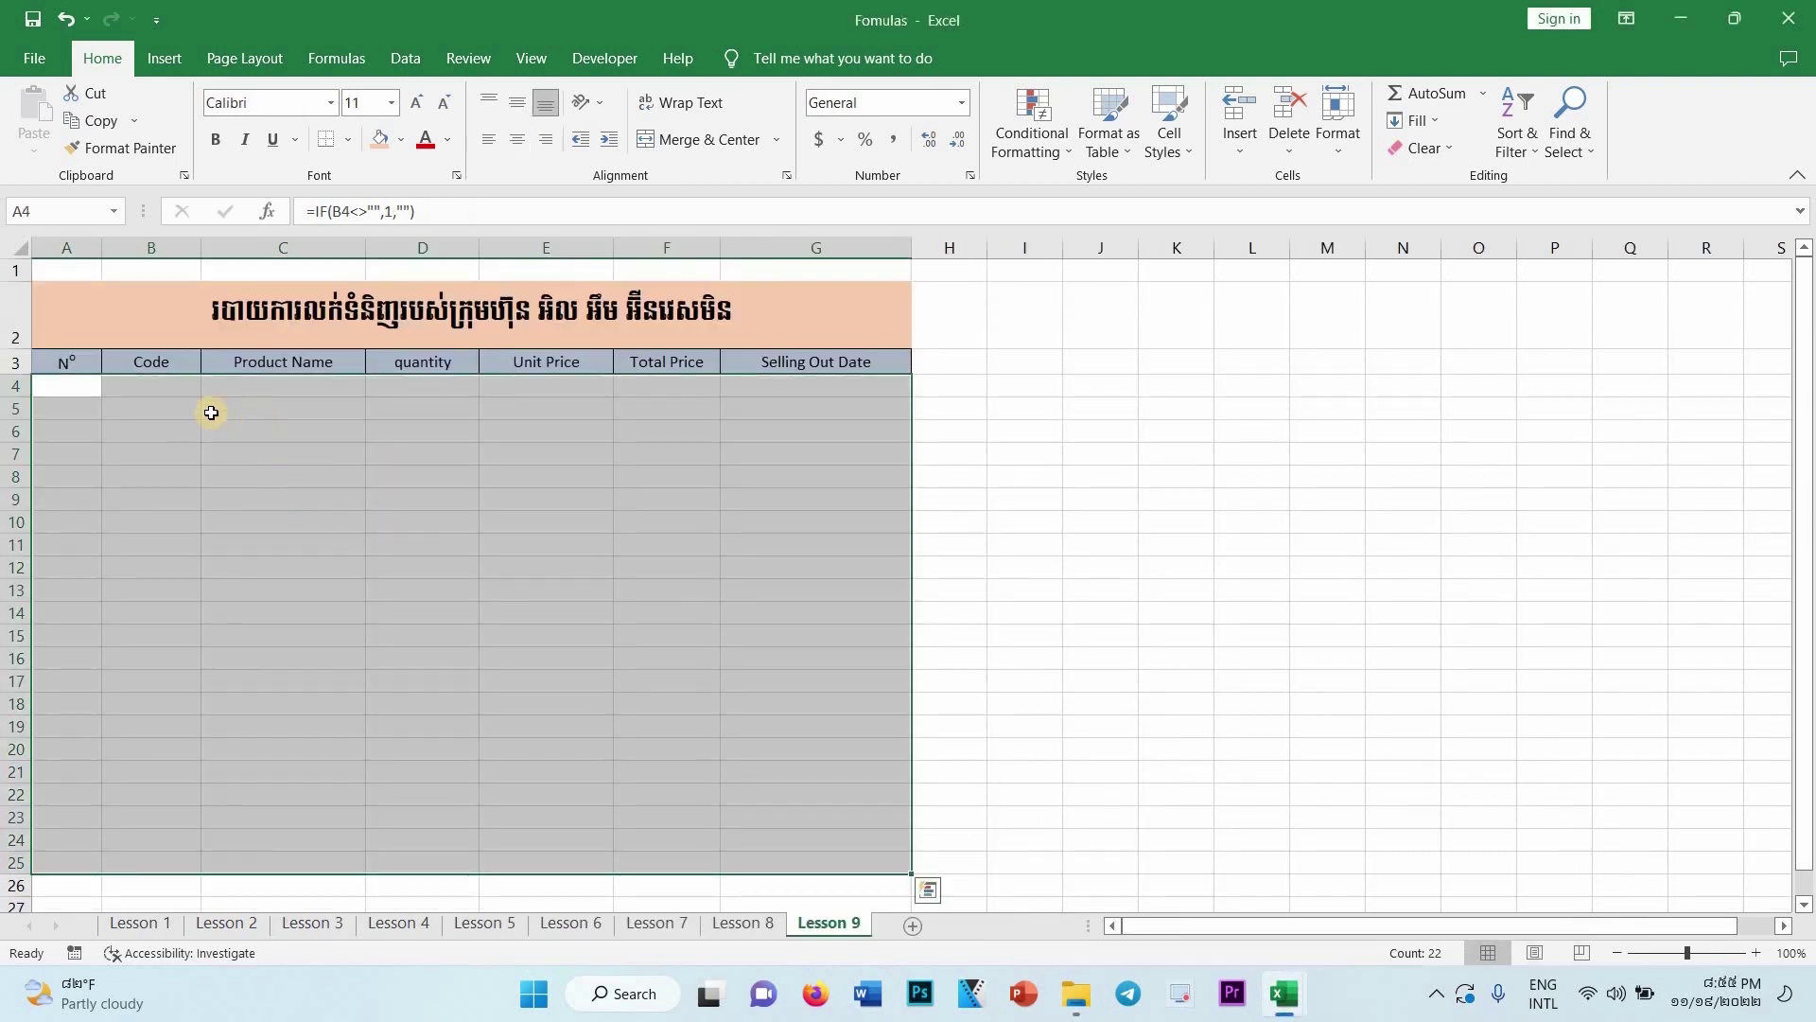
{"action": "left_click", "coordinate": [165, 405]}
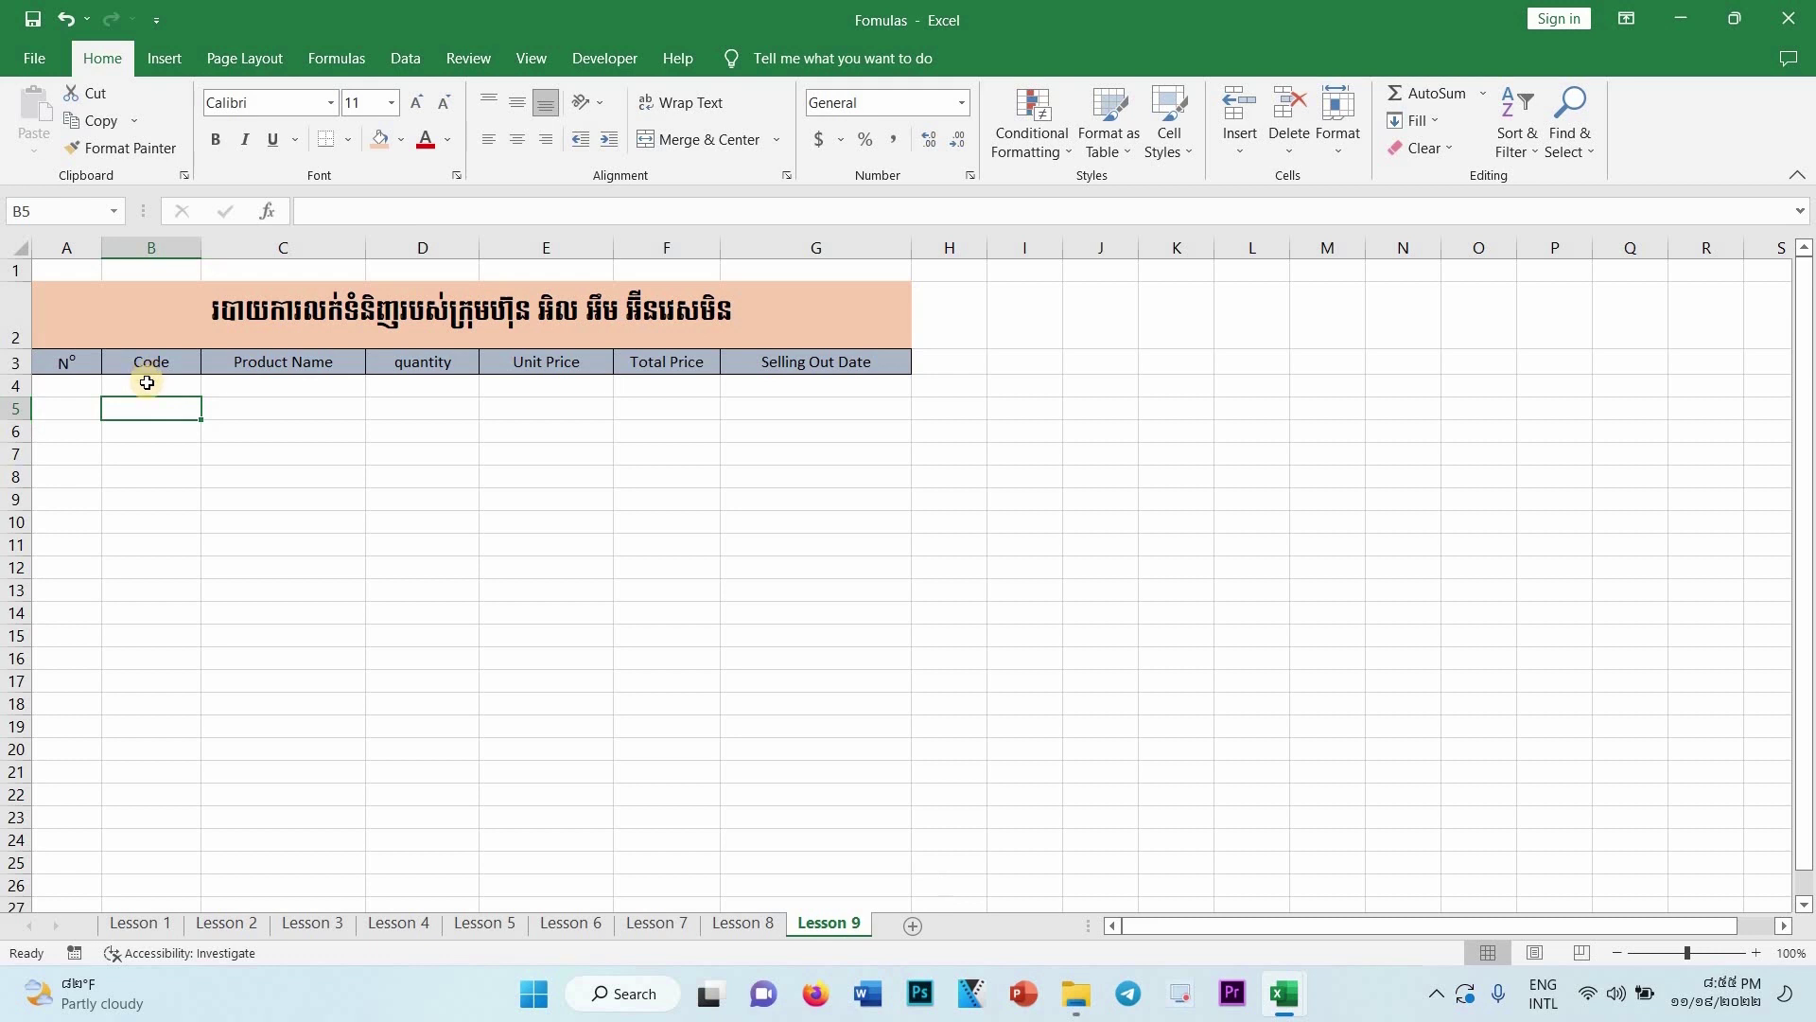
{"action": "left_click", "coordinate": [147, 382]}
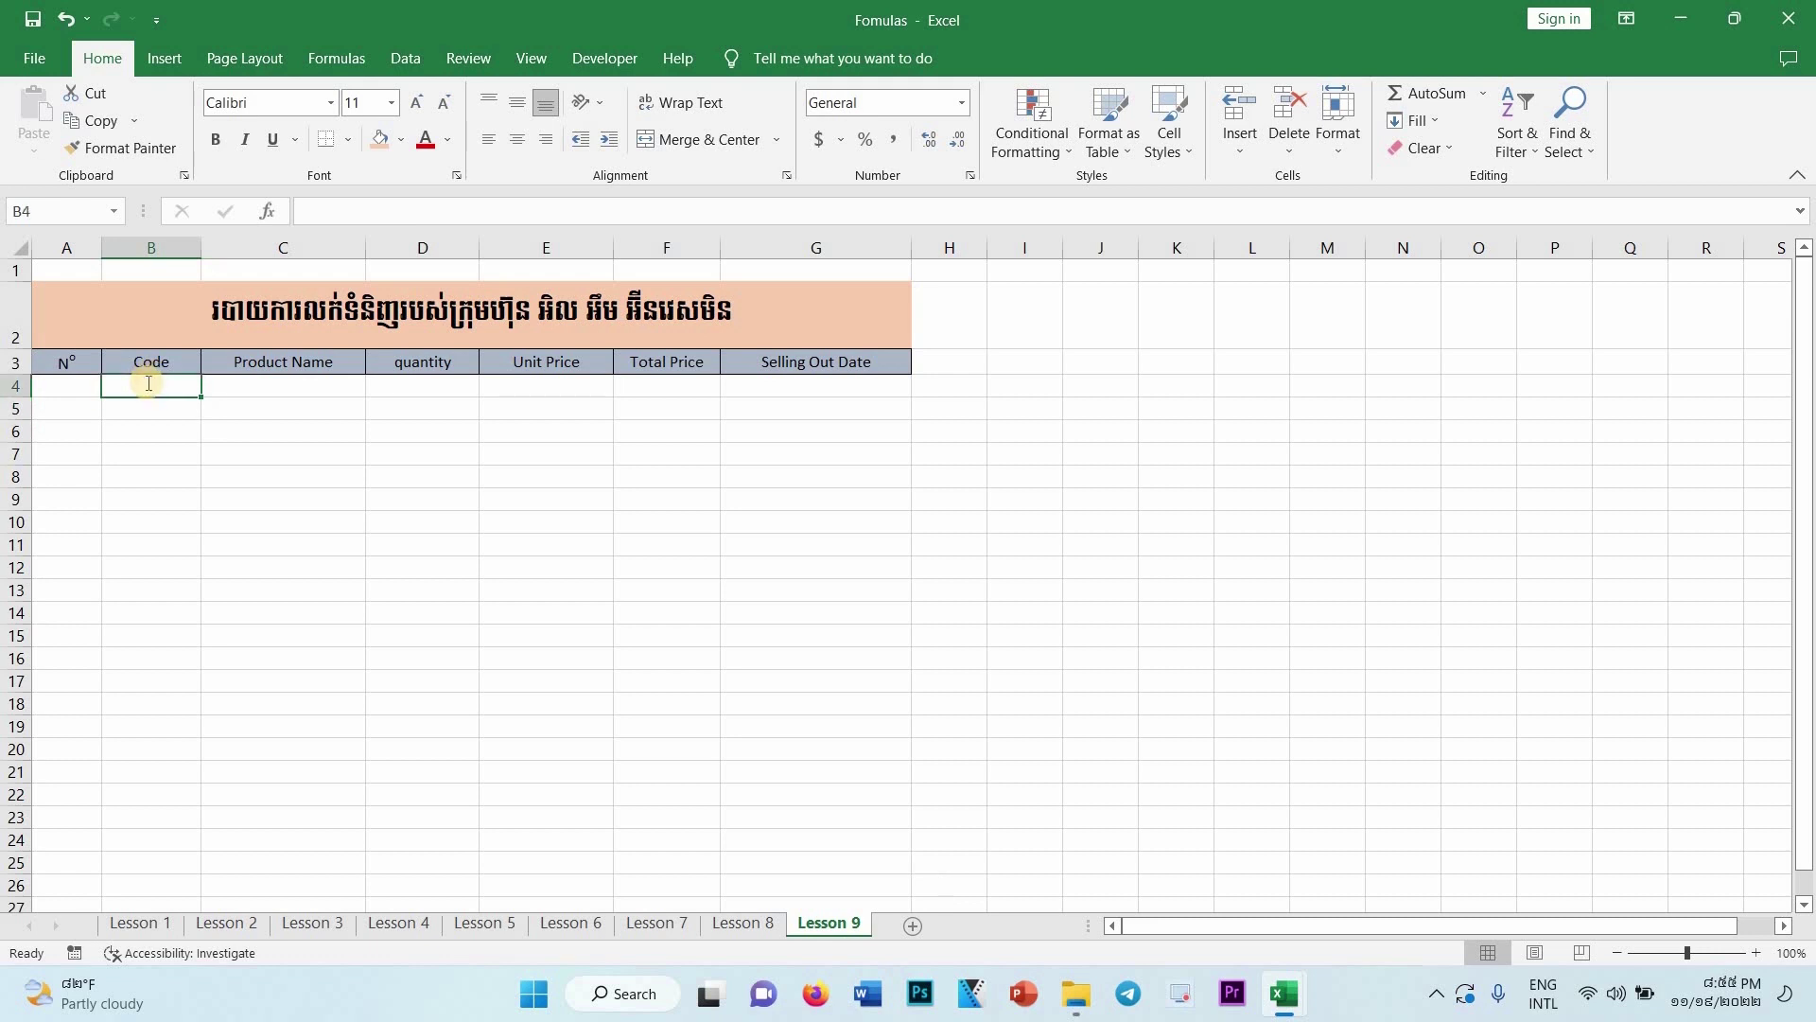
{"action": "type", "text": "Ke"}
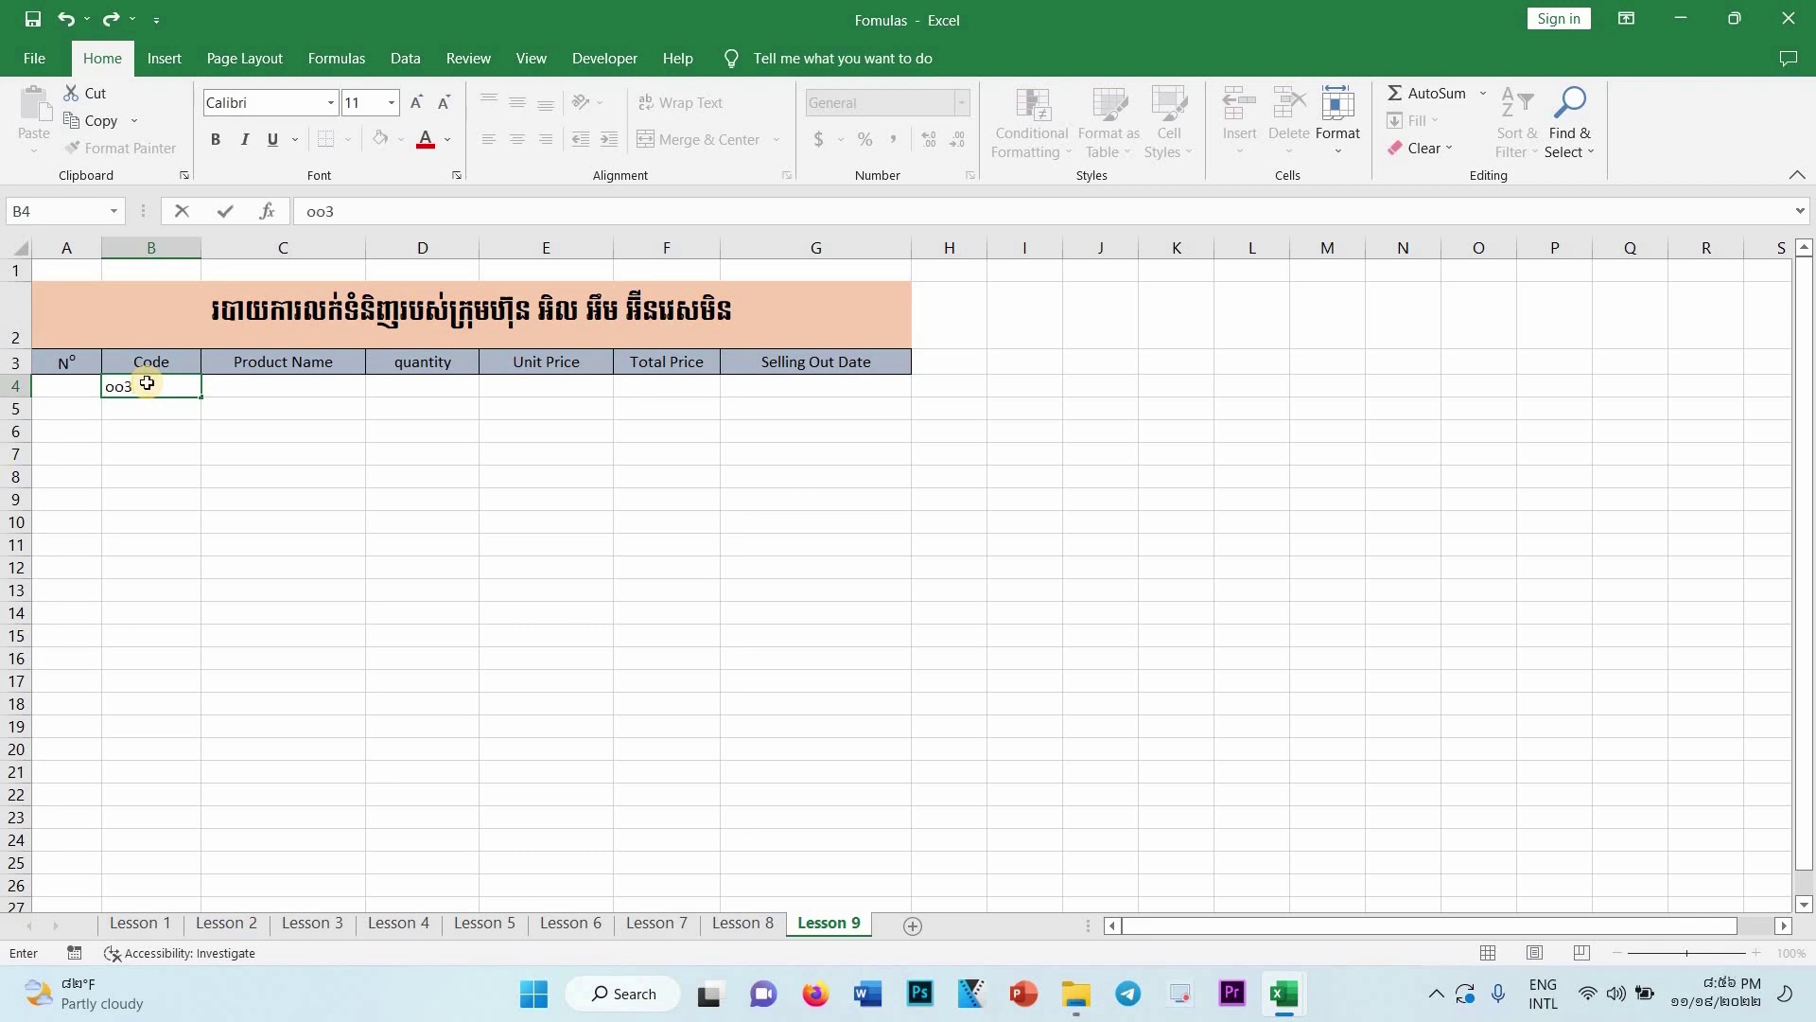
{"action": "key", "text": "Return"}
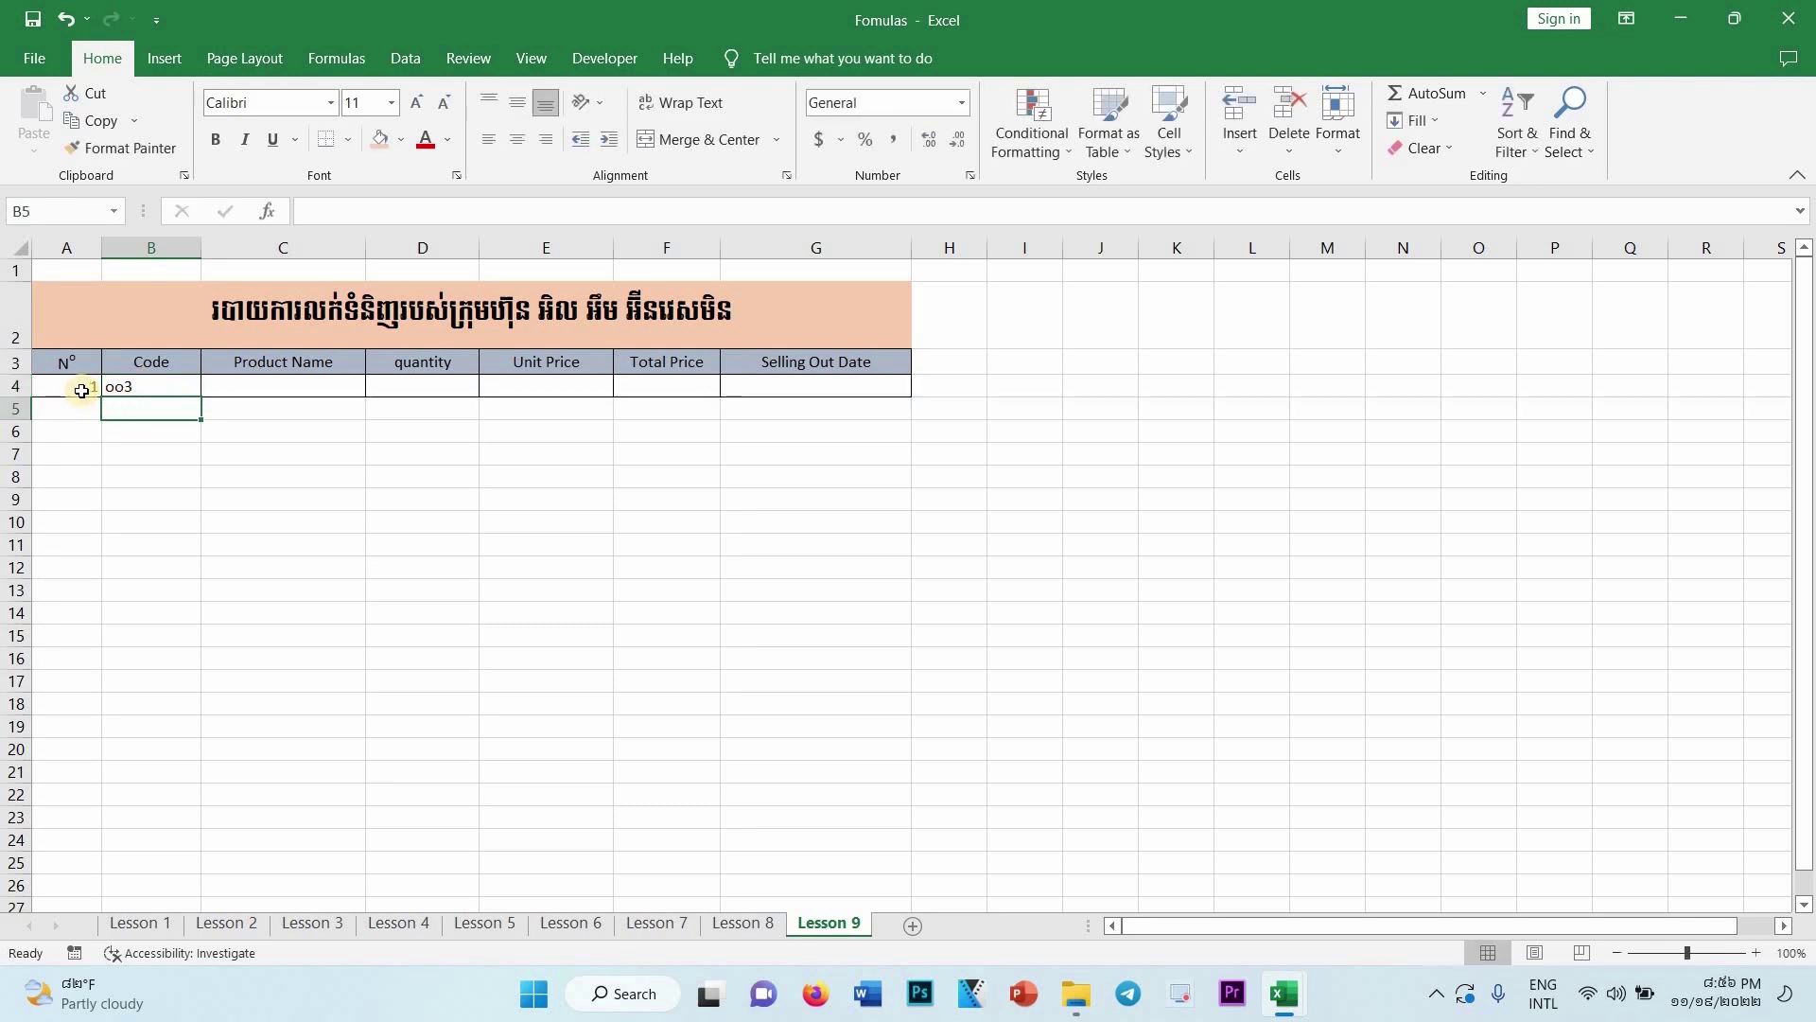
{"action": "left_click", "coordinate": [81, 391]}
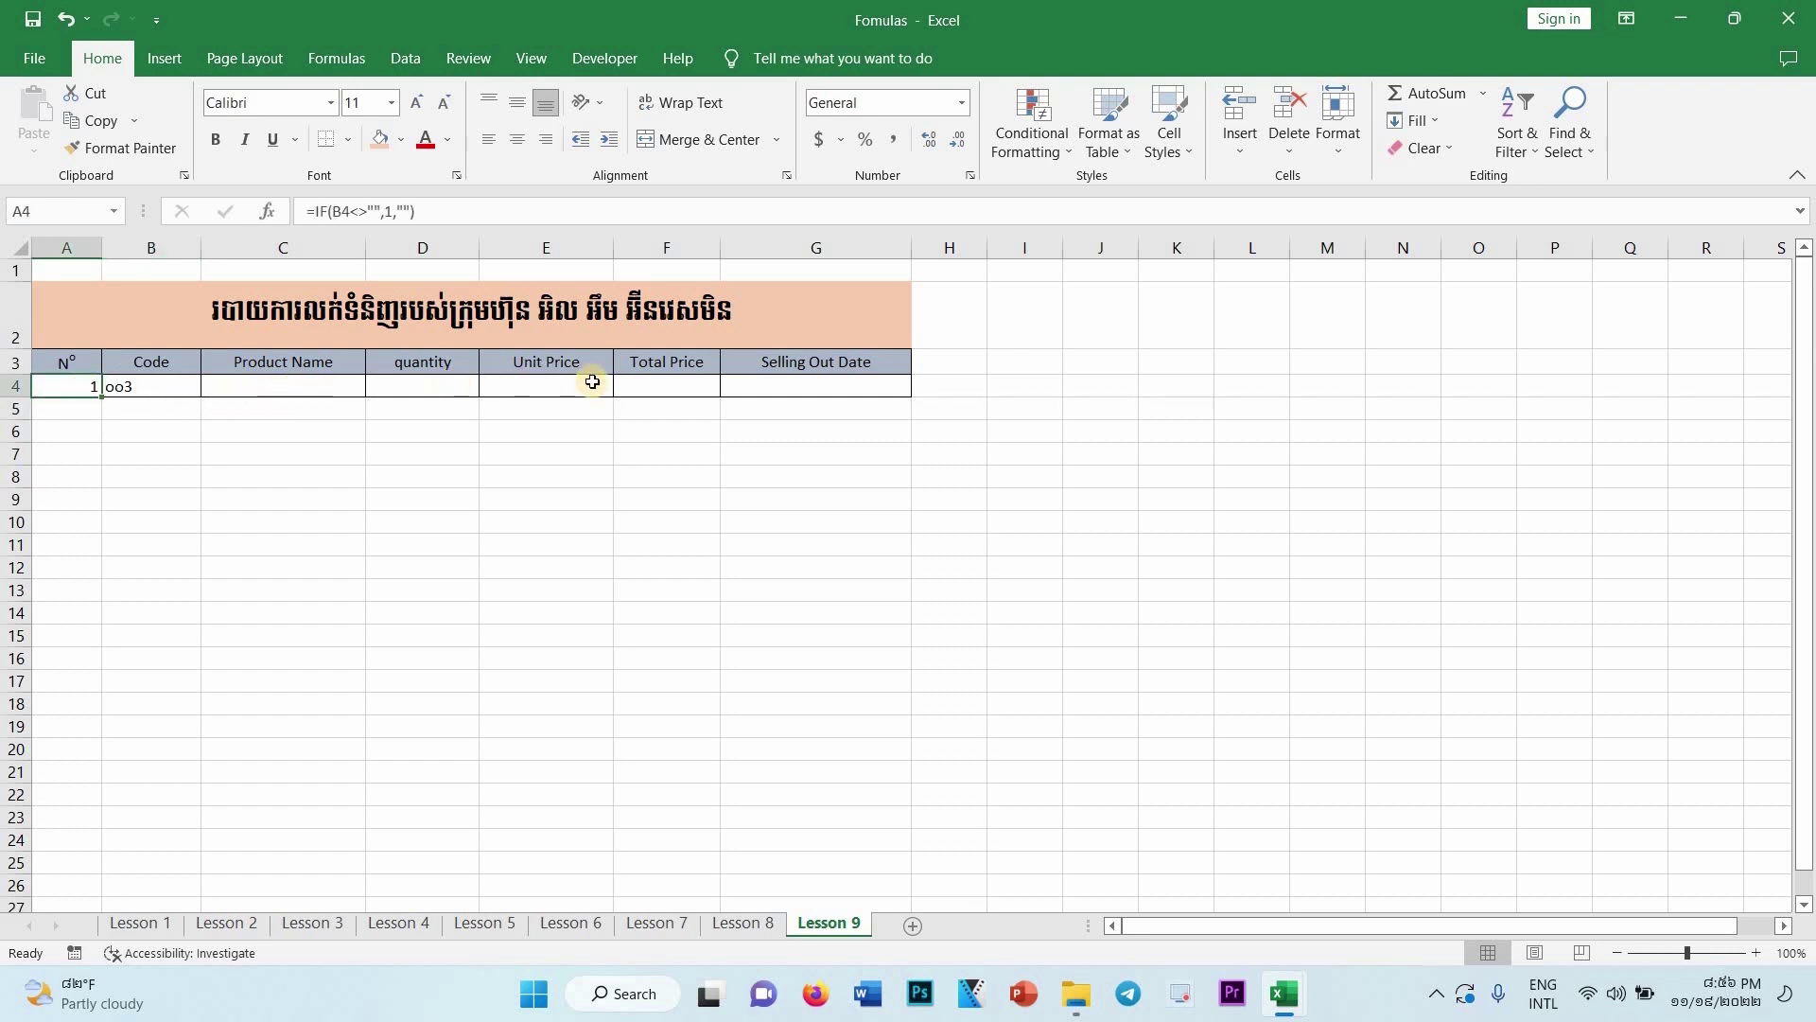
Step: Enter "r" as the code in each cell from B5 to B9
{"action": "left_click", "coordinate": [144, 406]}
{"action": "type", "text": "r"}
{"action": "key", "text": "Return"}
{"action": "type", "text": "r"}
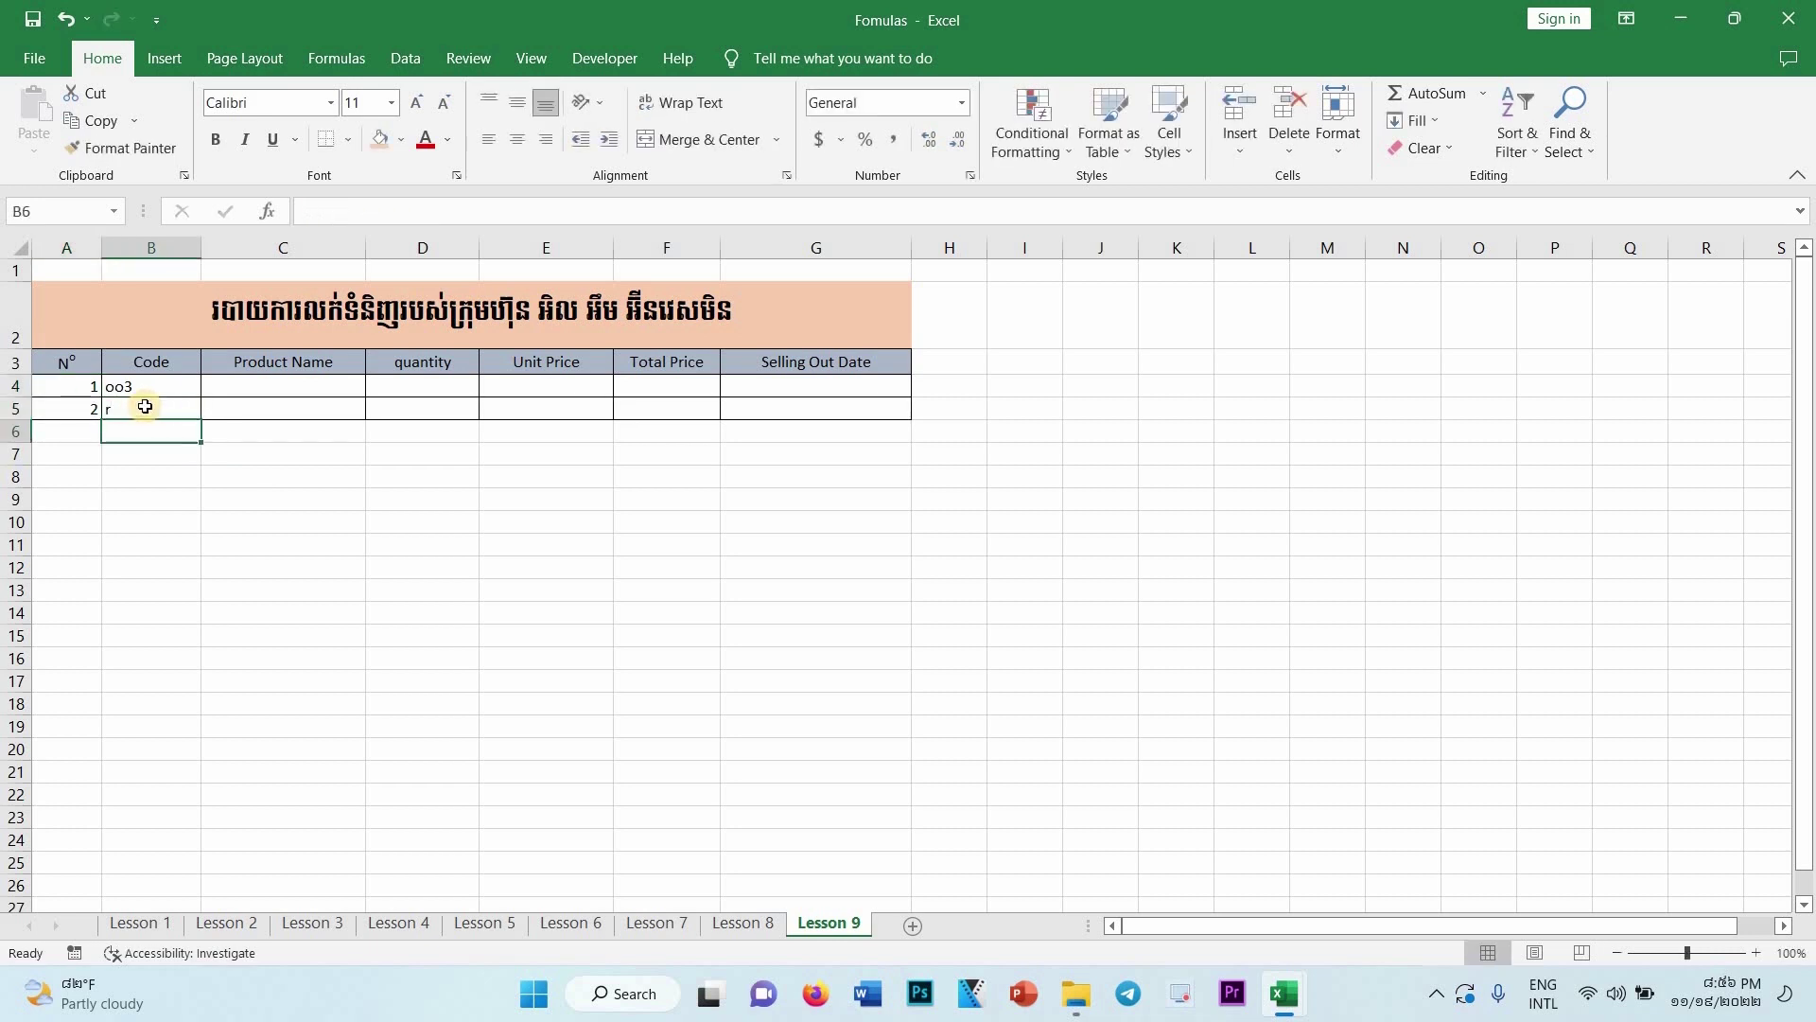
{"action": "key", "text": "Return"}
{"action": "type", "text": "r"}
{"action": "key", "text": "Return"}
{"action": "type", "text": "r"}
{"action": "key", "text": "Return"}
{"action": "type", "text": "r"}
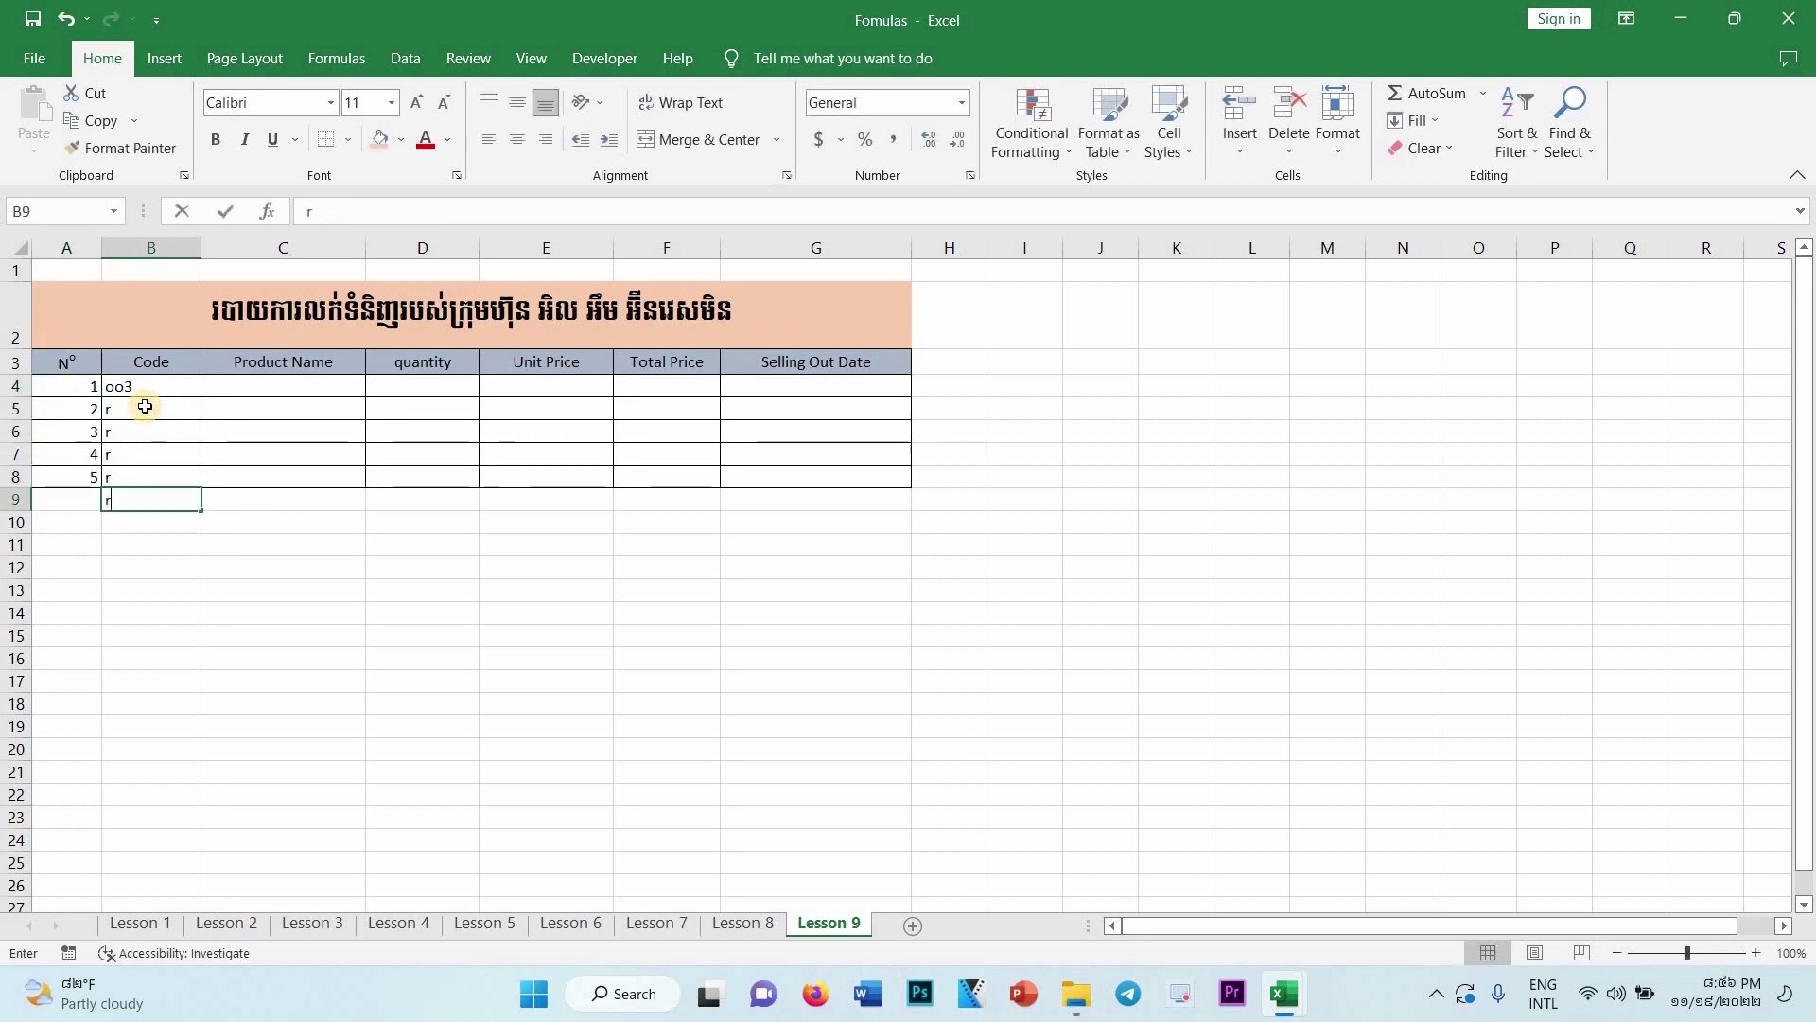
{"action": "key", "text": "Return"}
Step: Leave rows 10 to 12 empty and enter the codes "r", "r", "e" and "r" in B13 to B16
{"action": "key", "text": "Return"}
{"action": "key", "text": "Return"}
{"action": "key", "text": "Return"}
{"action": "type", "text": "r"}
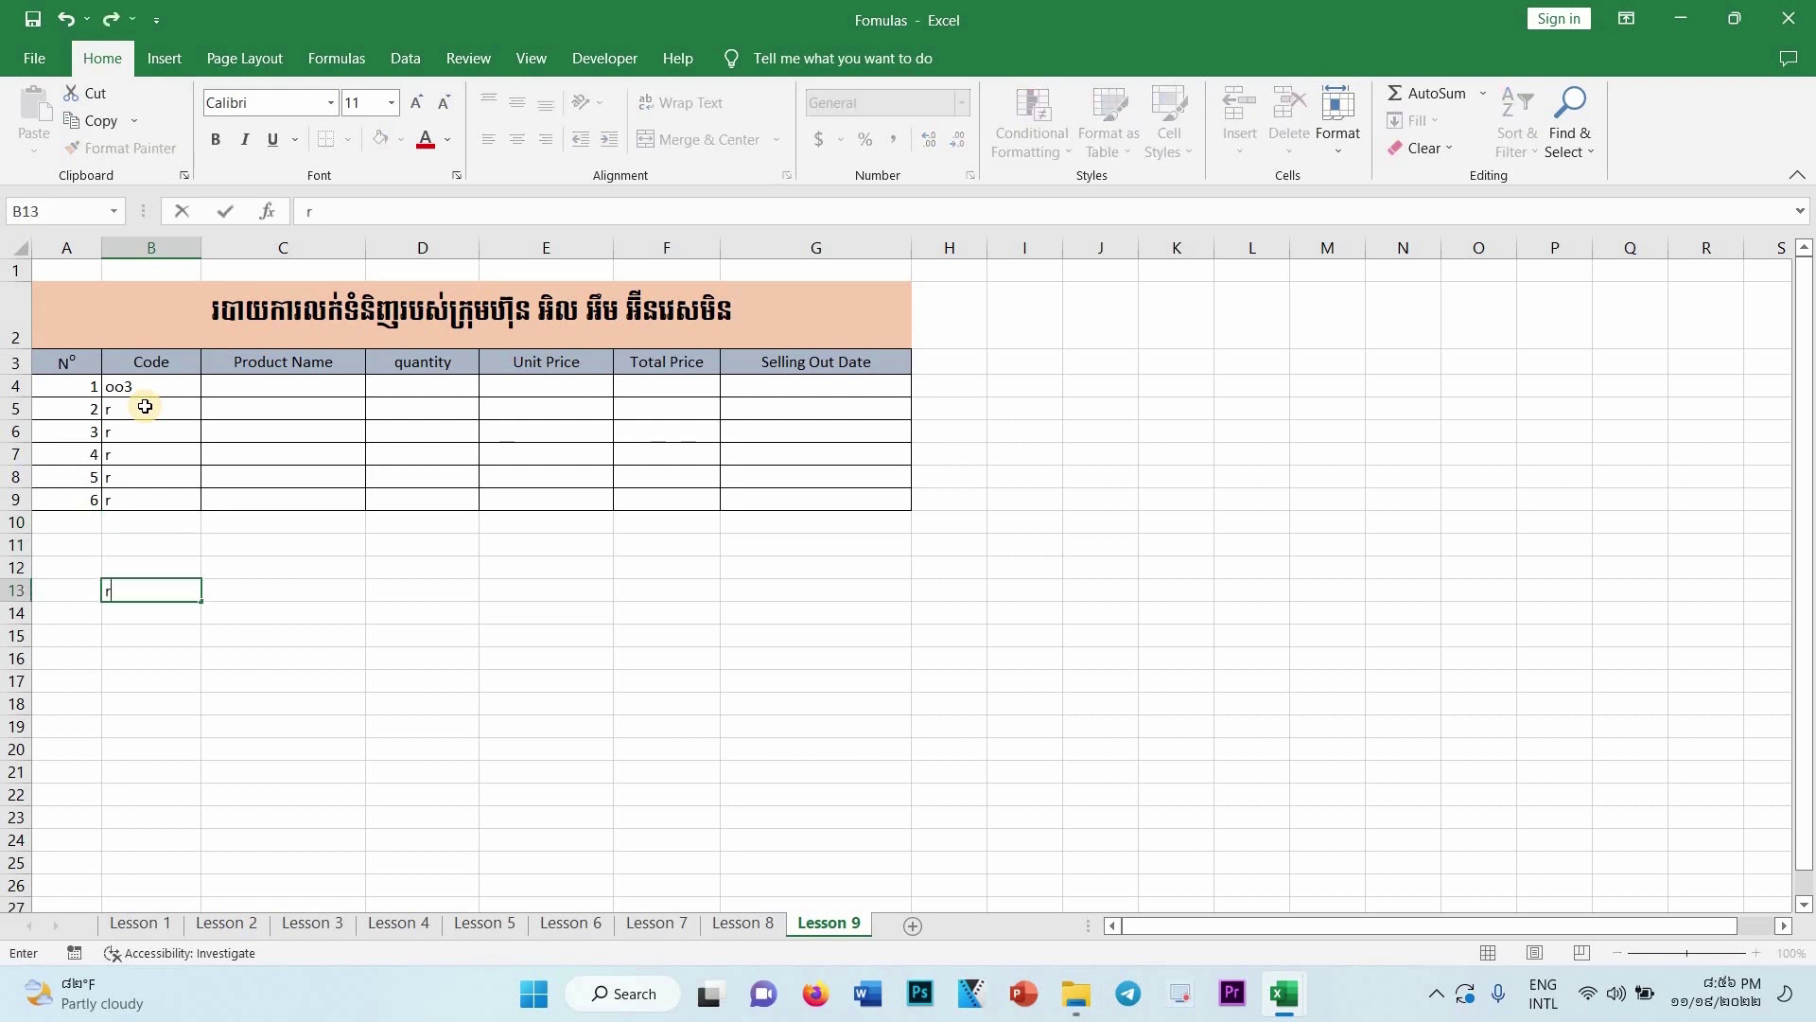
{"action": "key", "text": "Return"}
{"action": "type", "text": "r"}
{"action": "key", "text": "Return"}
{"action": "type", "text": "e"}
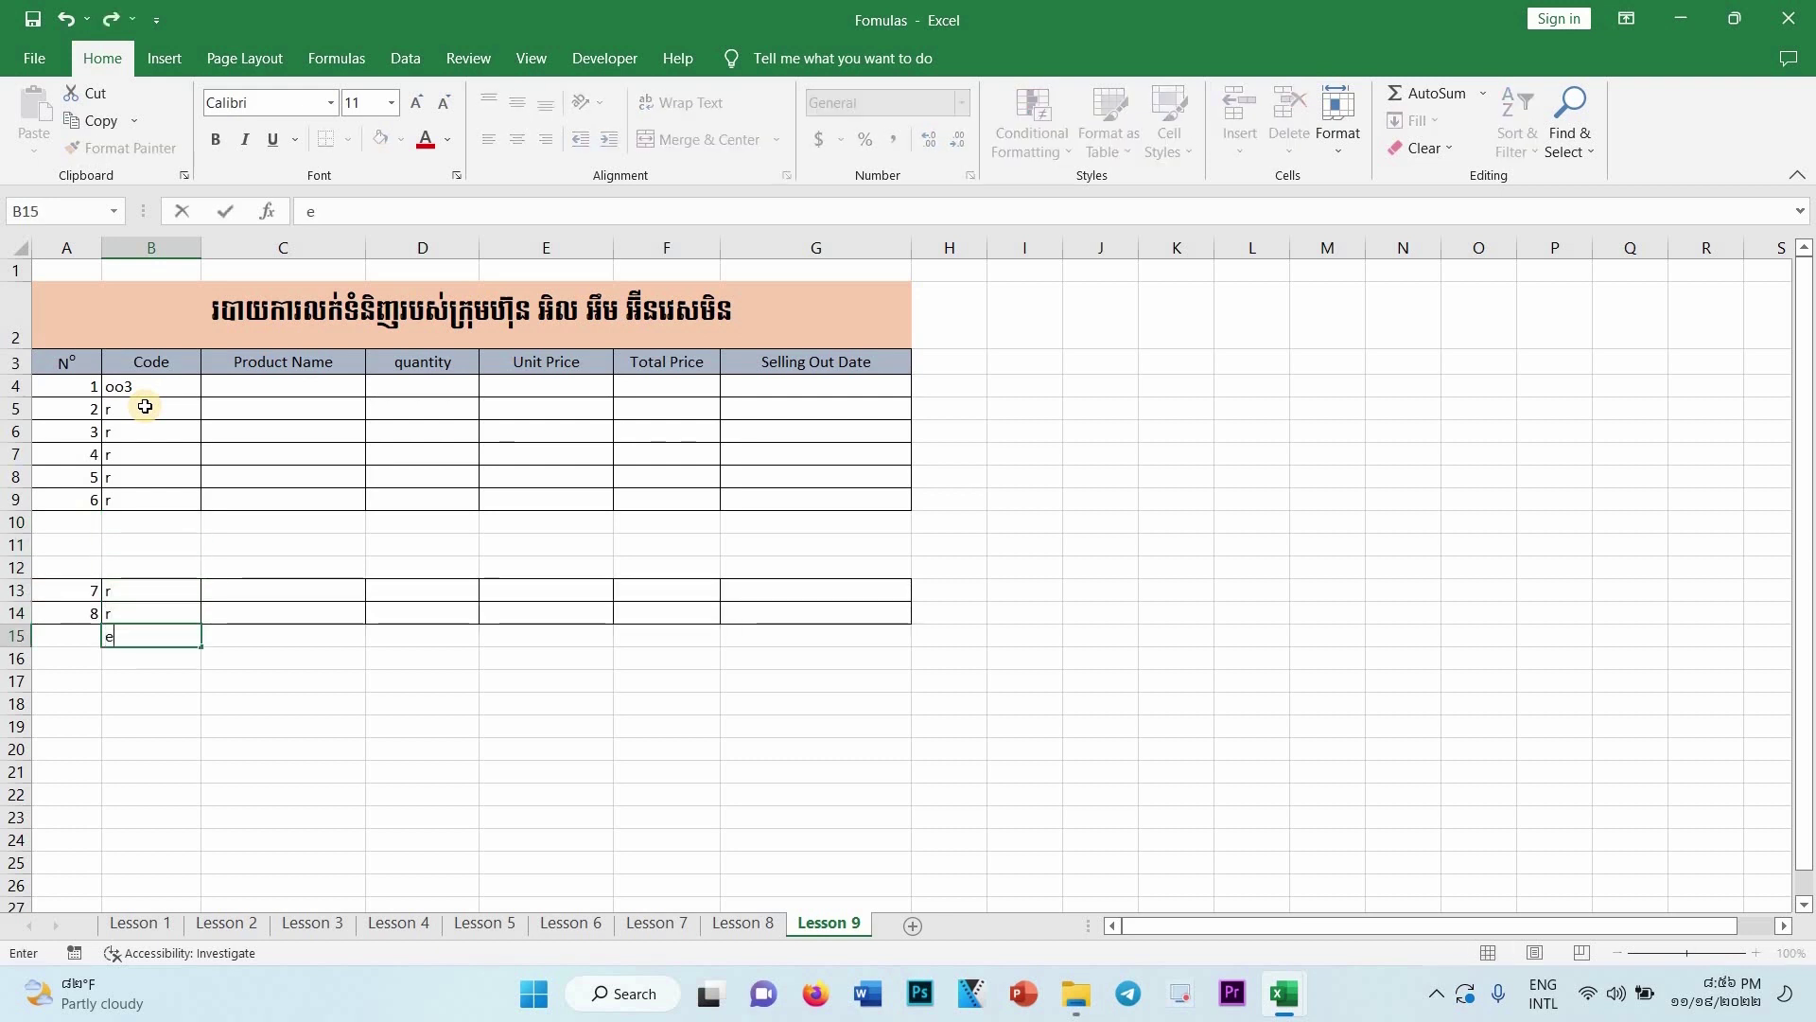
{"action": "key", "text": "Return"}
{"action": "type", "text": "r"}
{"action": "key", "text": "Return"}
Step: Enter the code "r" in B20, skip row 21, and enter "e" in each cell from B22 to B24
{"action": "key", "text": "Return"}
{"action": "key", "text": "Return"}
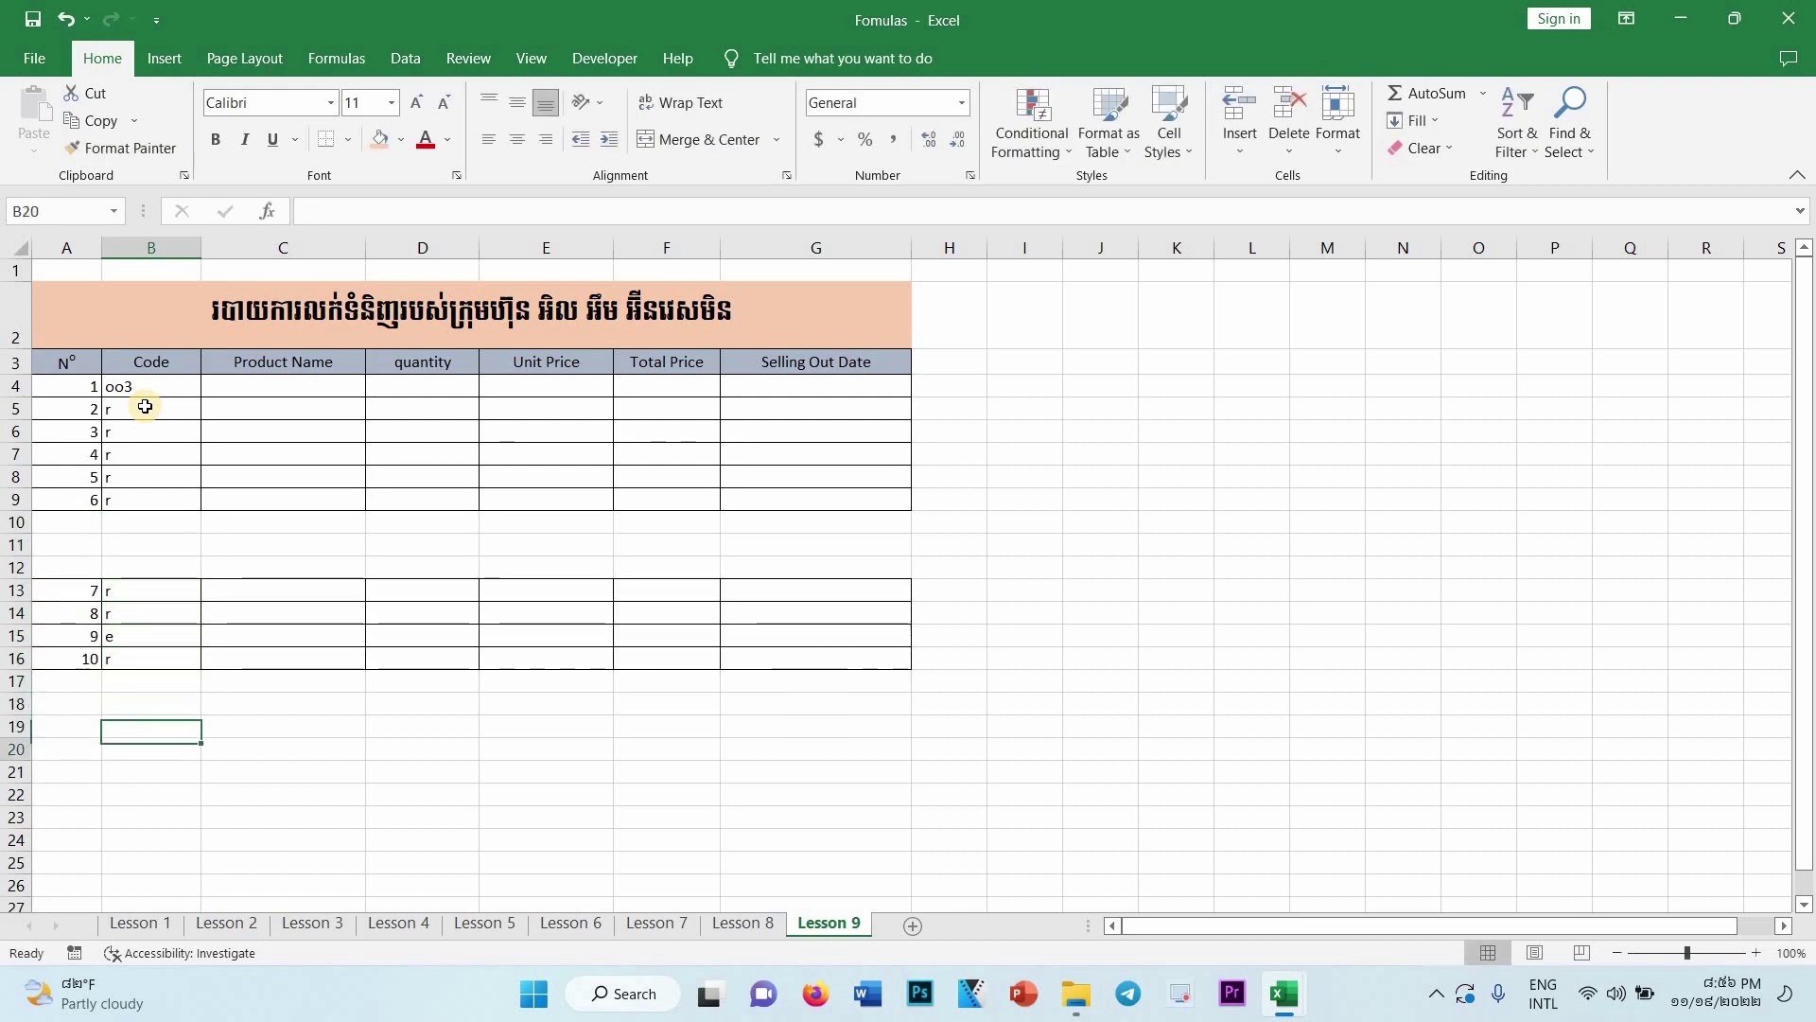
{"action": "key", "text": "Return"}
{"action": "type", "text": "r"}
{"action": "key", "text": "Return"}
{"action": "key", "text": "Return"}
{"action": "type", "text": "e"}
{"action": "key", "text": "Return"}
{"action": "type", "text": "e"}
{"action": "key", "text": "Return"}
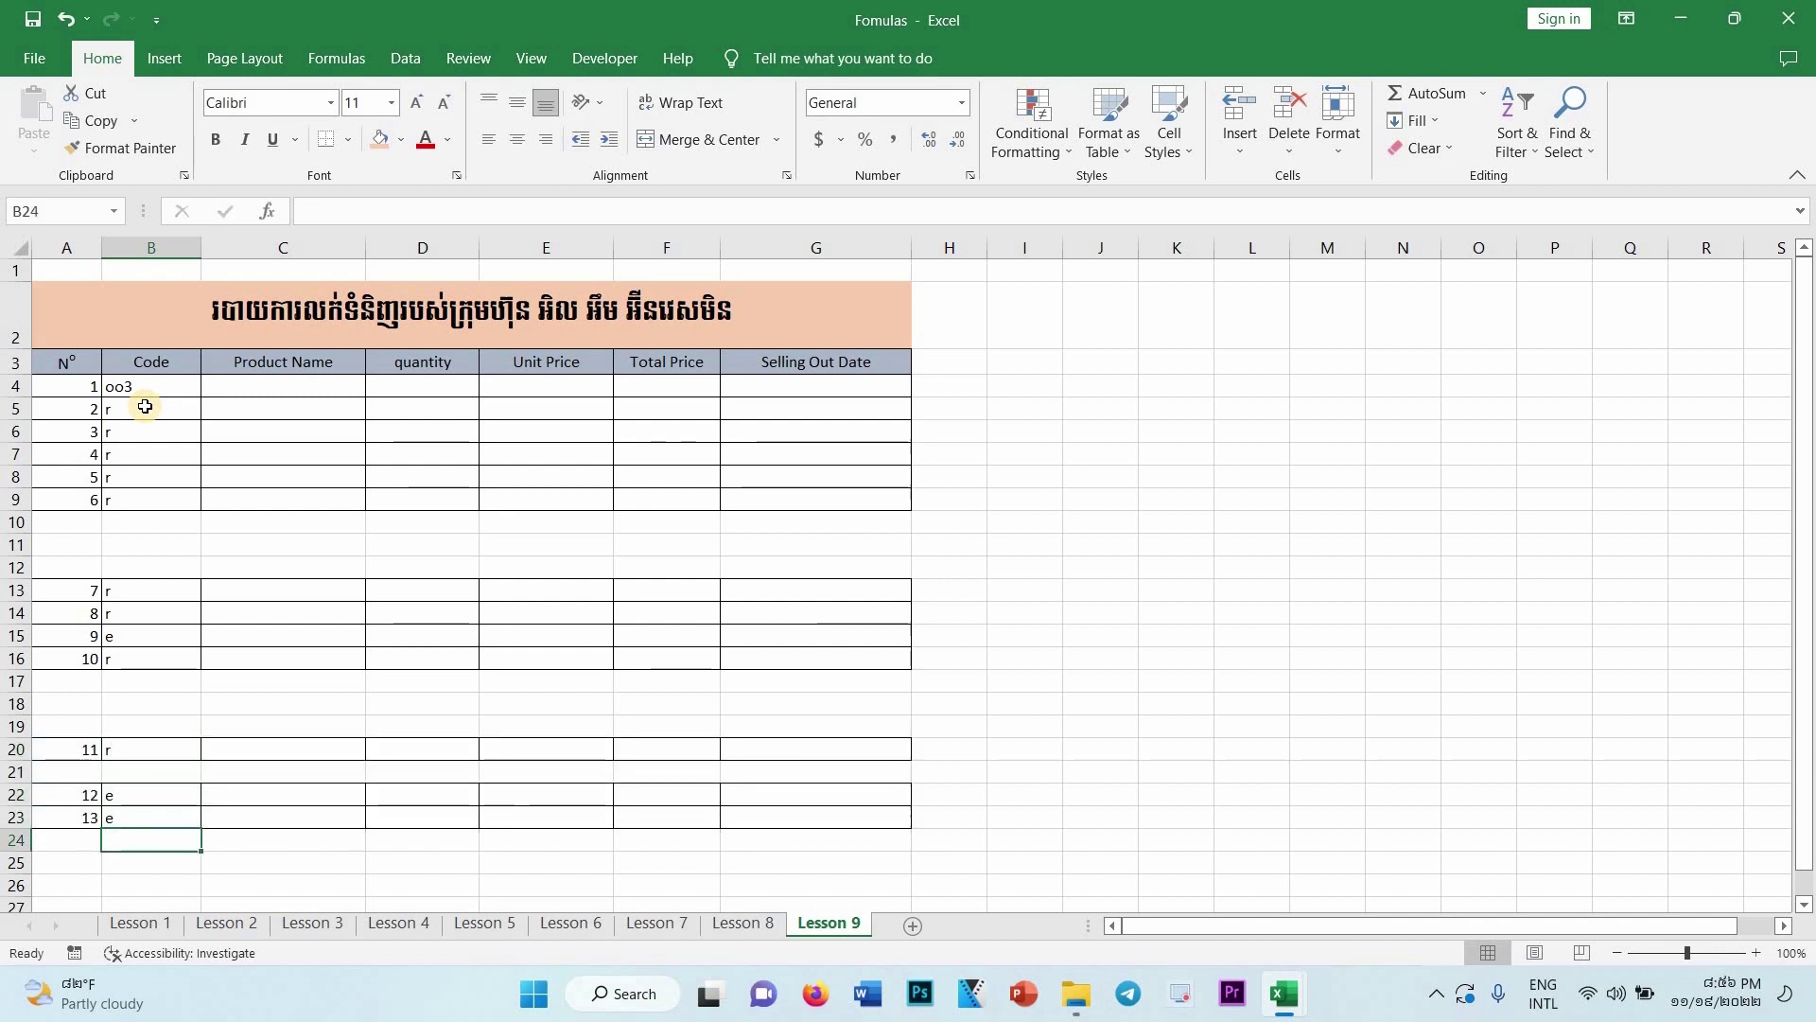
{"action": "type", "text": "e"}
{"action": "key", "text": "Return"}
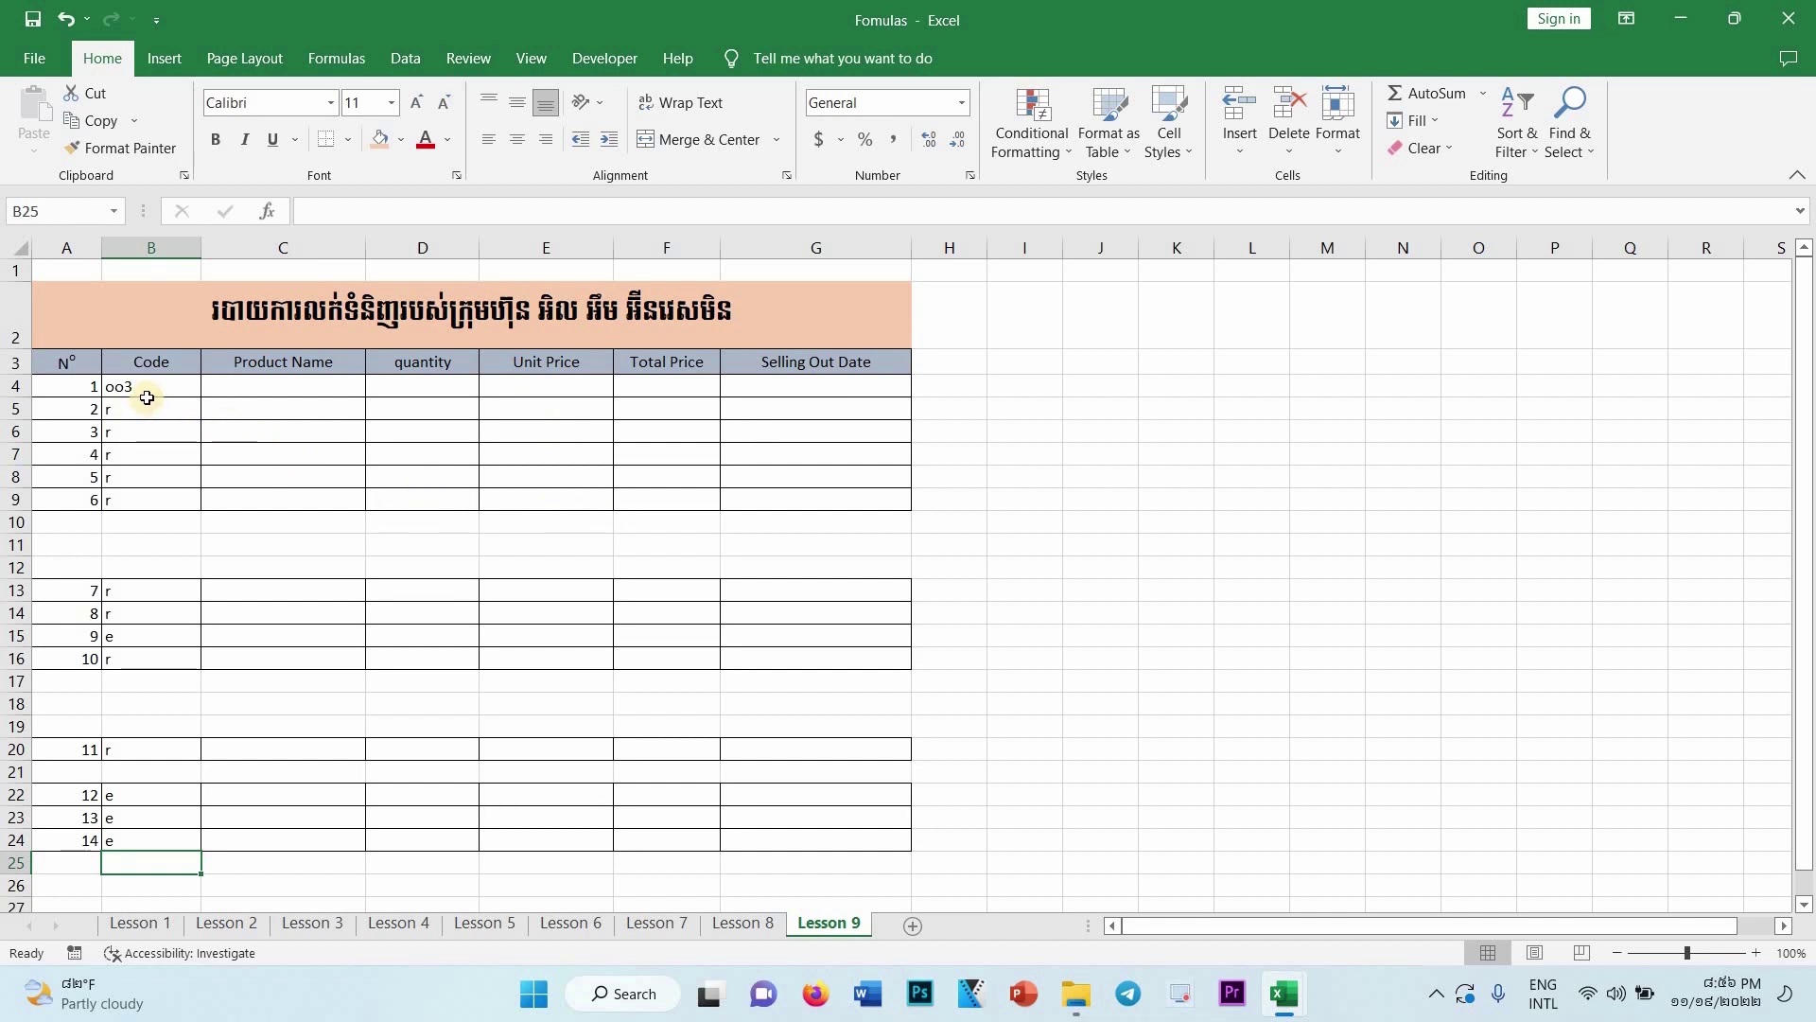
Step: Clear all test codes from B4 to B24 in the Code column and deselect the range
{"action": "left_click_drag", "start_coordinate": [145, 390], "coordinate": [188, 841]}
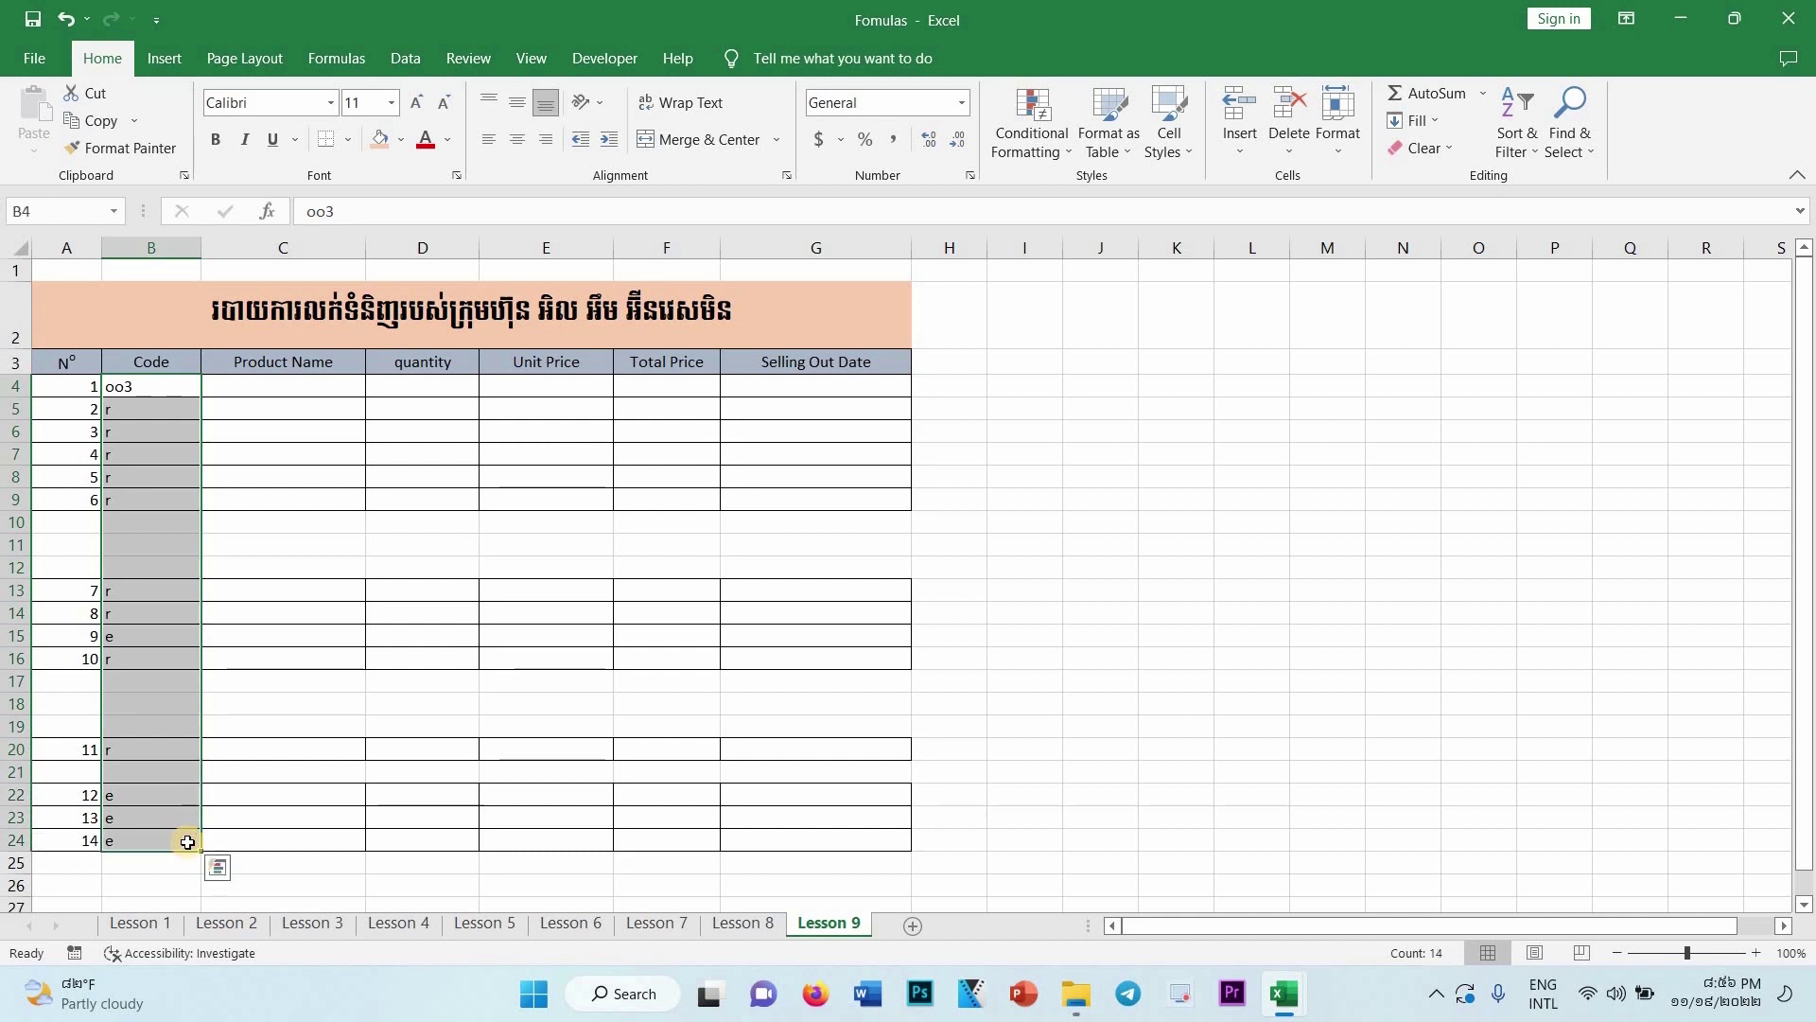
{"action": "key", "text": "Delete"}
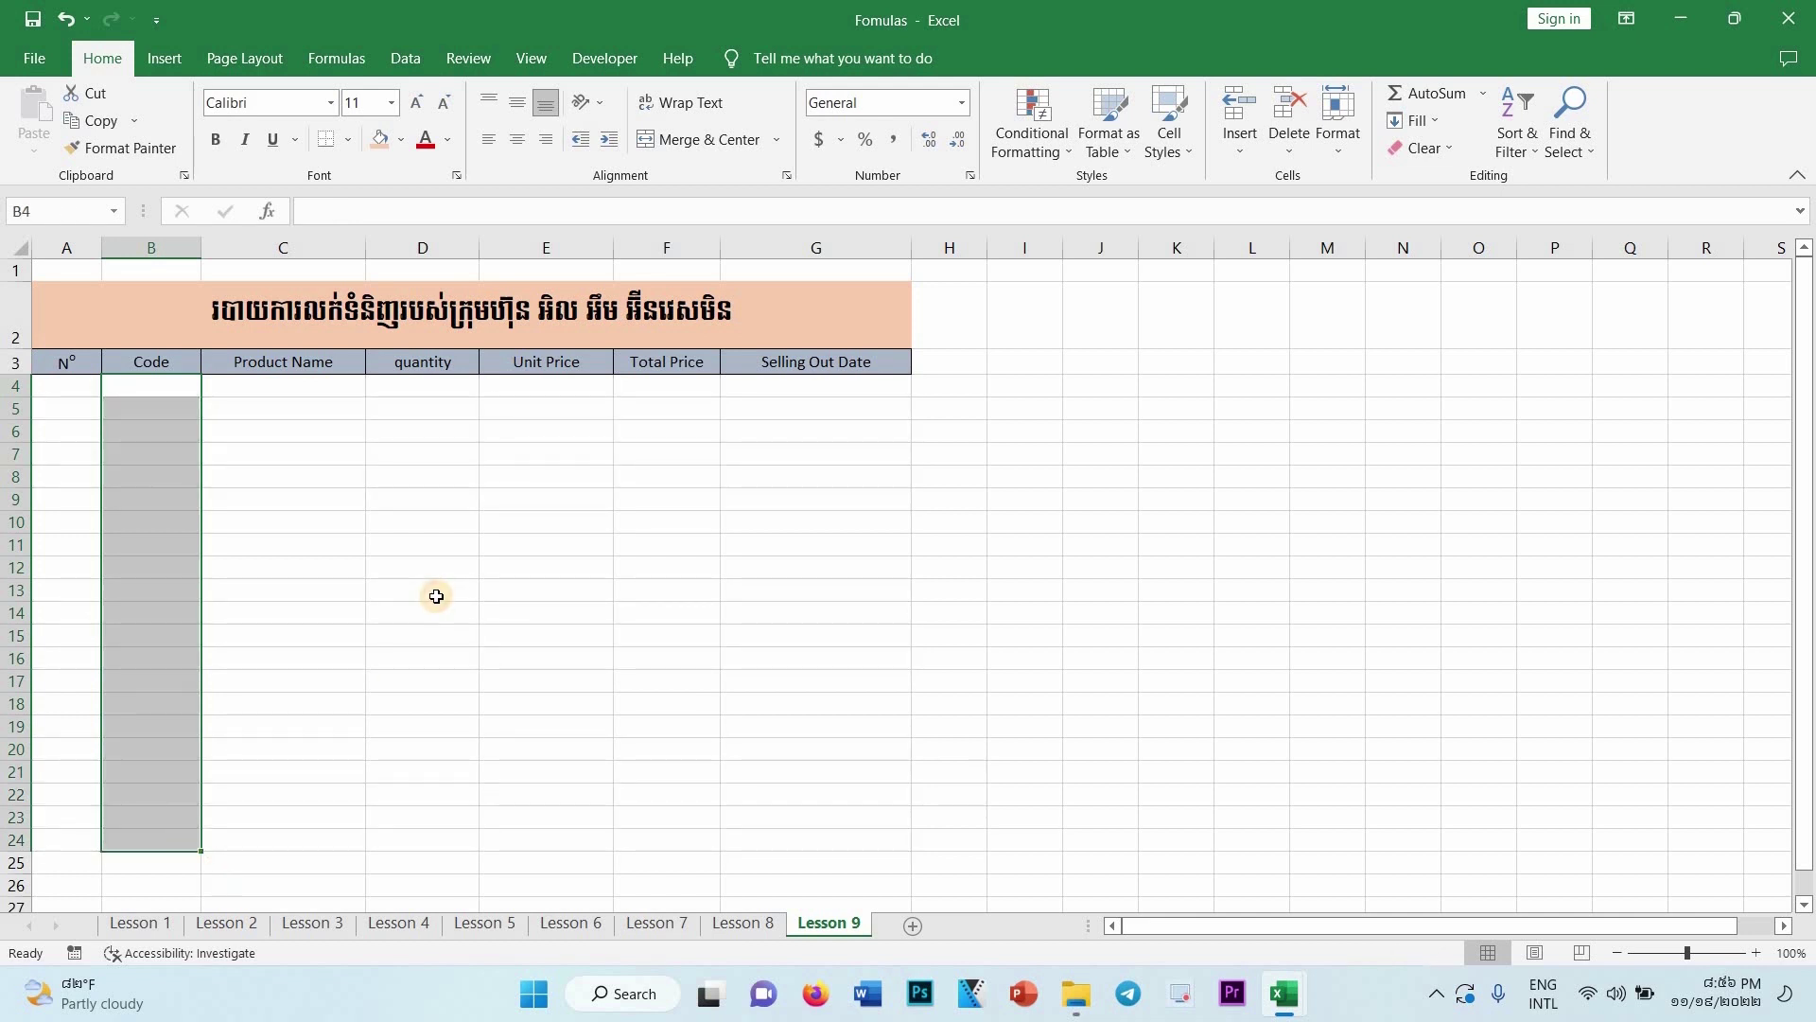
{"action": "left_click", "coordinate": [436, 596]}
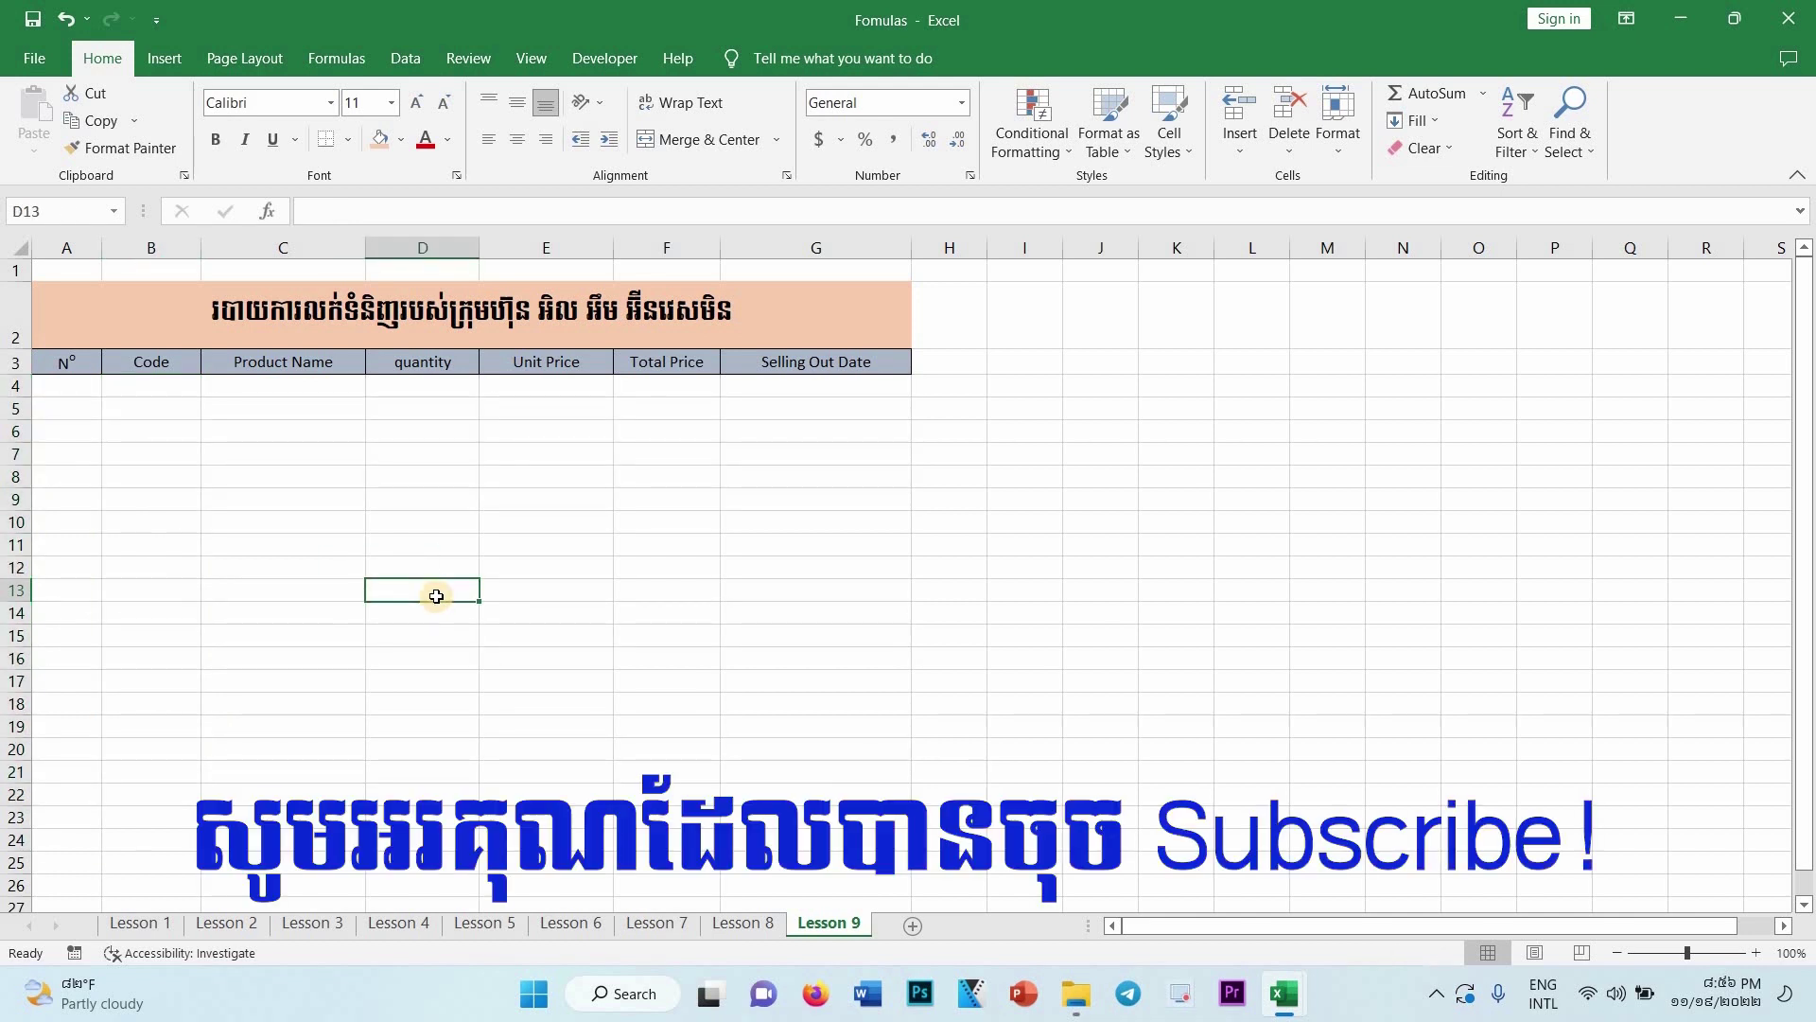